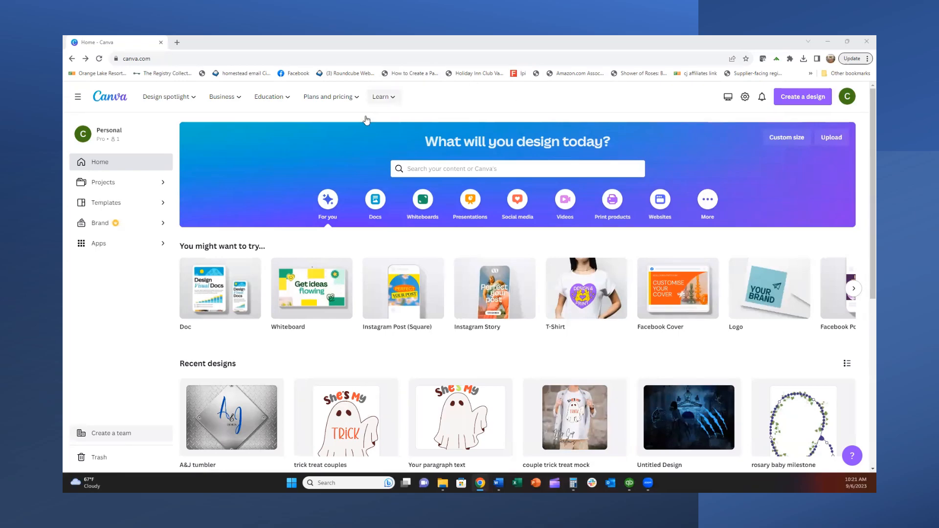
- Create a new blank design with the custom size 9.3 × 8.2 in
mouse_move(384, 97)
left_click(783, 142)
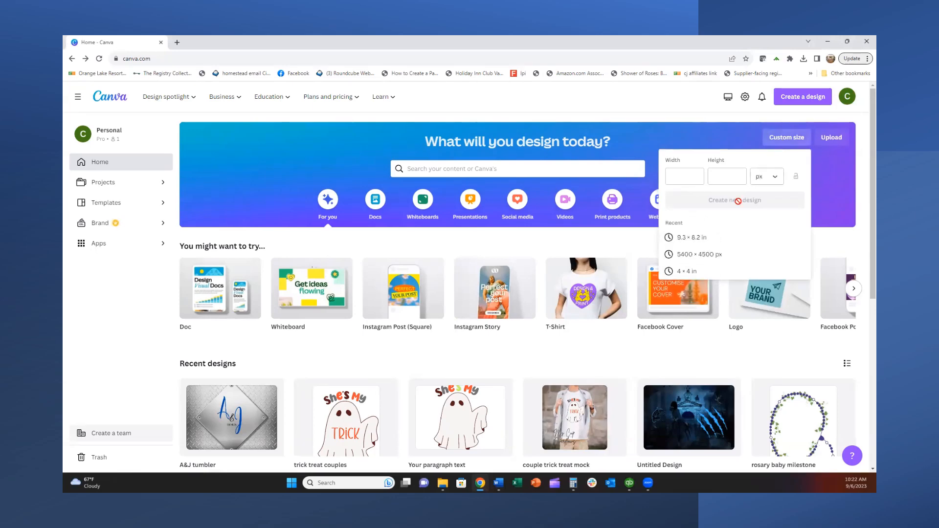
left_click(680, 240)
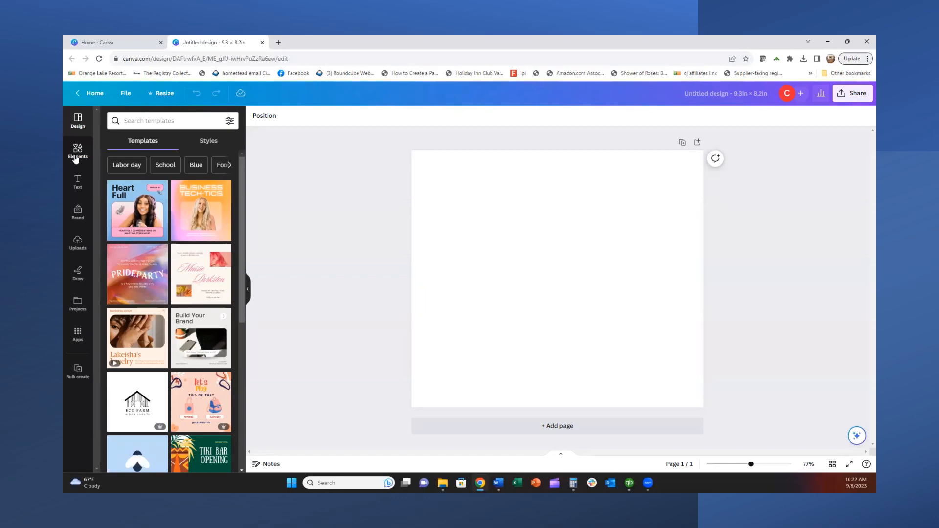
- Search the design elements for "diamond plate" and show all matching graphics
left_click(76, 157)
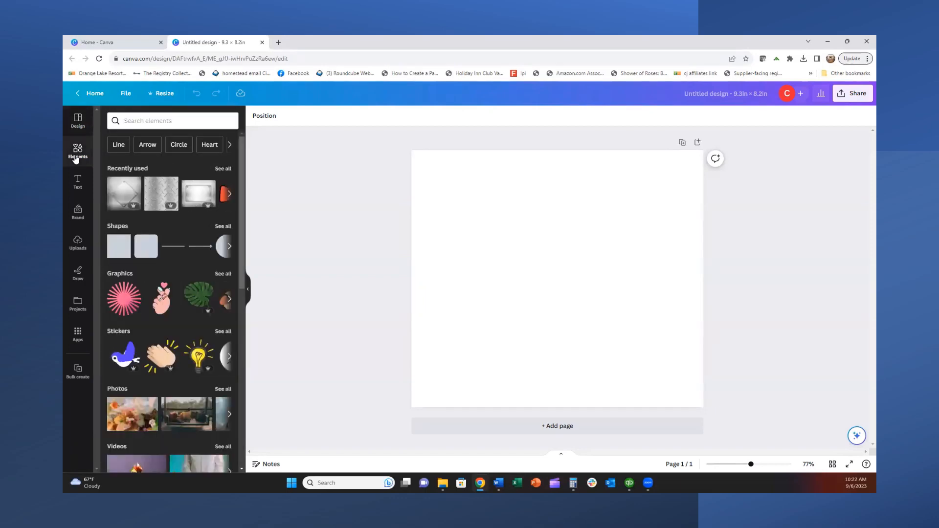
left_click(154, 123)
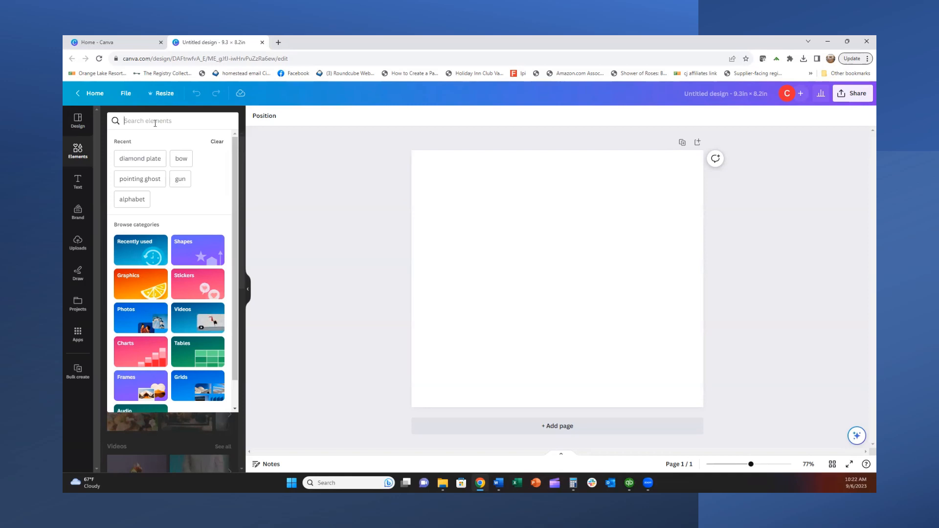
type("diamond ")
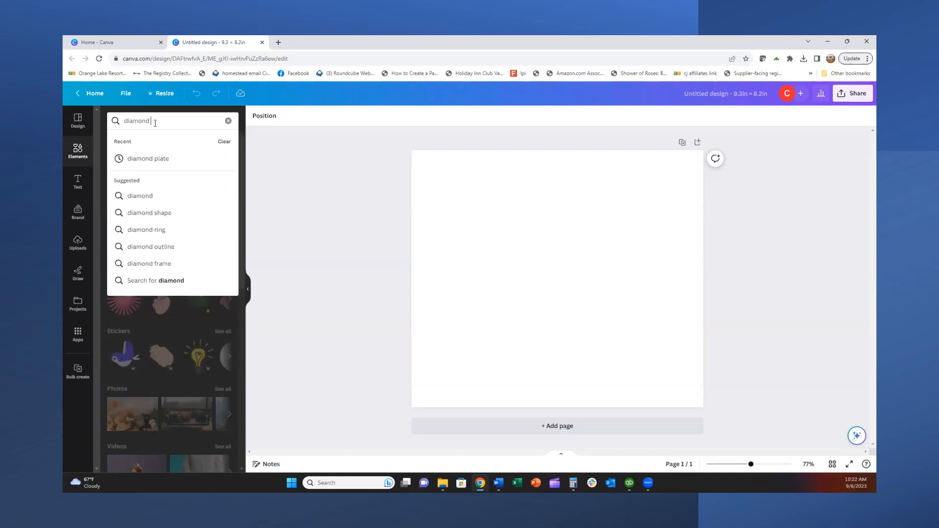
type("plate")
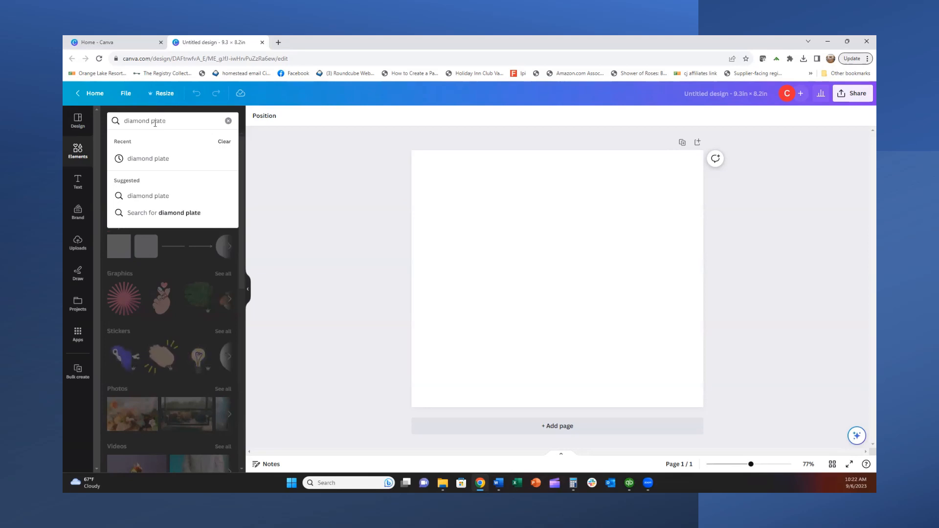
key("Return")
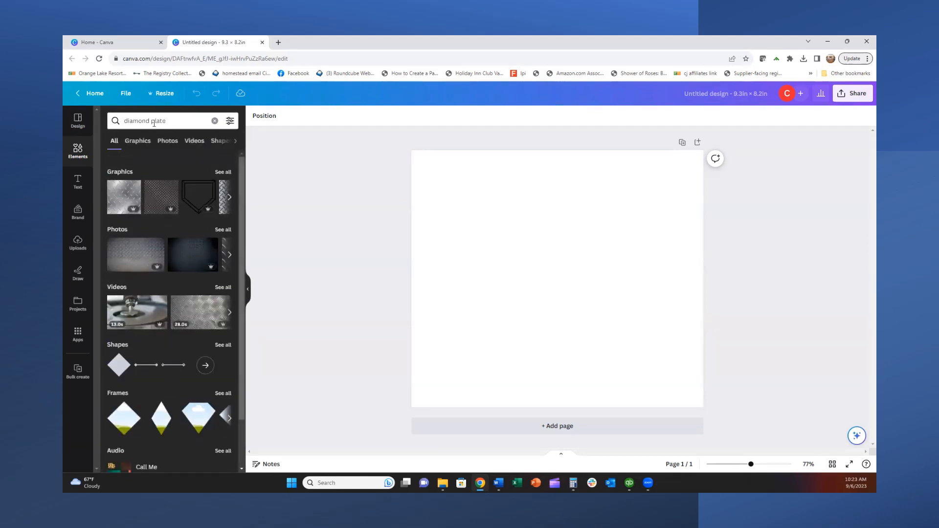
scroll(151, 187, "down", 1)
scroll(153, 187, "up", 1)
left_click(223, 172)
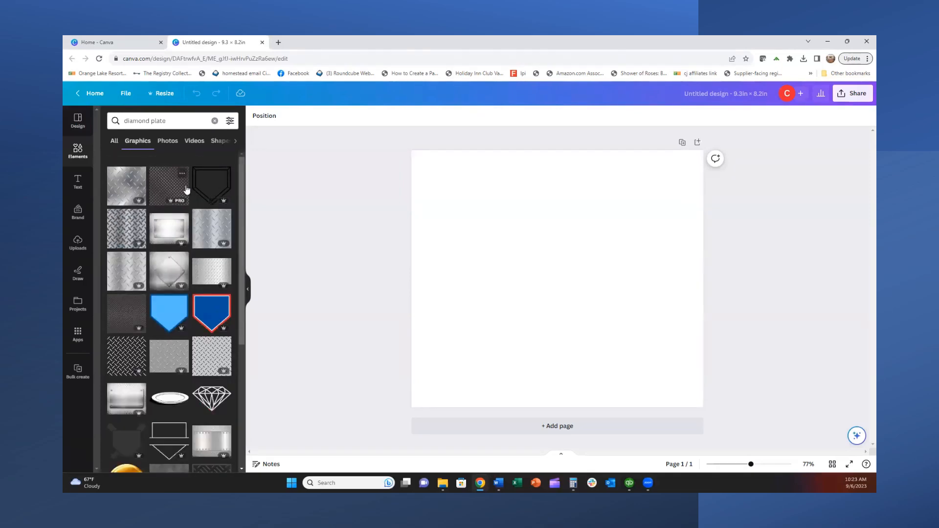
- Add the diamond plate graphic with the diamond-shaped riveted metal panel in its centre to the page
scroll(186, 190, "down", 1)
scroll(187, 185, "up", 1)
scroll(173, 249, "down", 1)
scroll(173, 249, "down", 4)
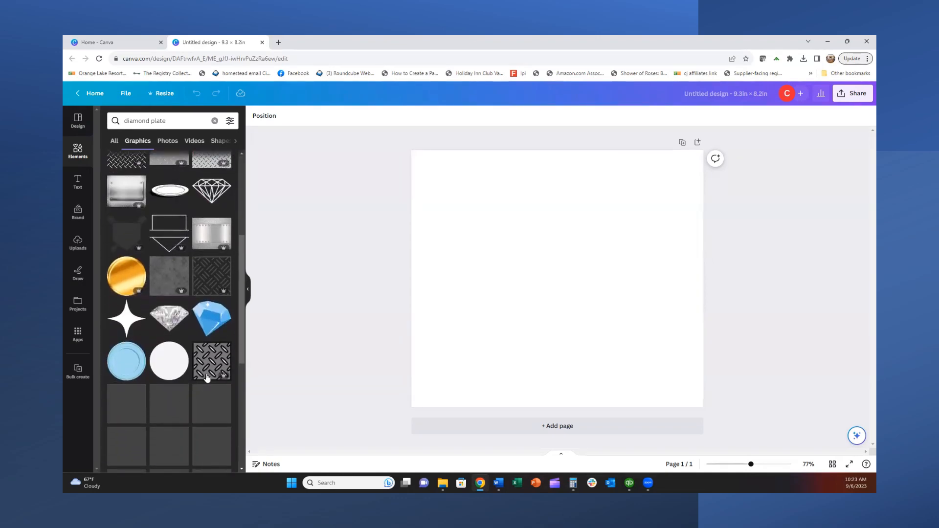
scroll(161, 226, "up", 4)
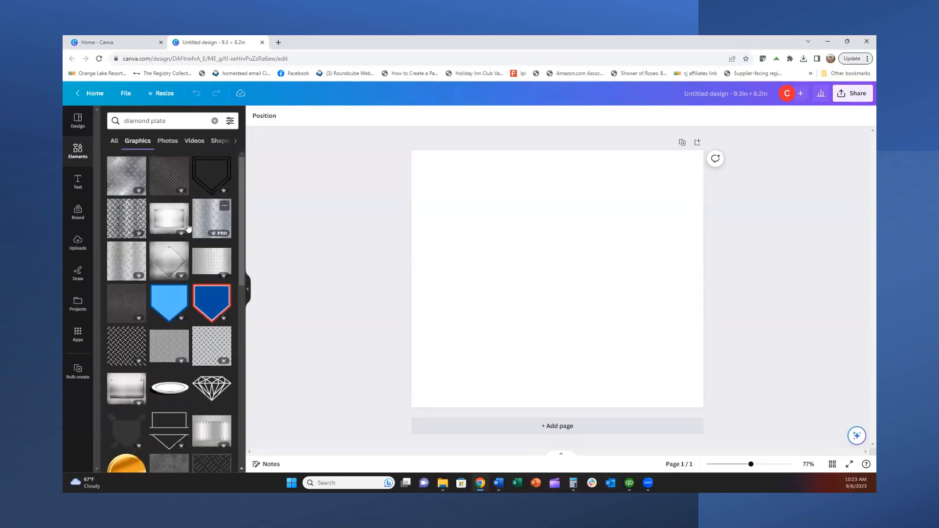
left_click(170, 264)
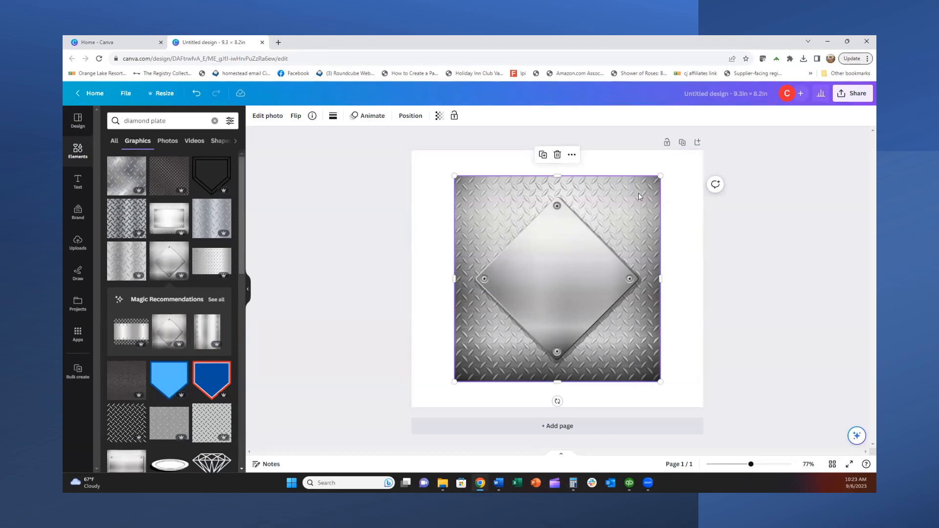
- Enlarge the metal plate graphic from its corners until it covers the whole page
left_click_drag(661, 176, 729, 156)
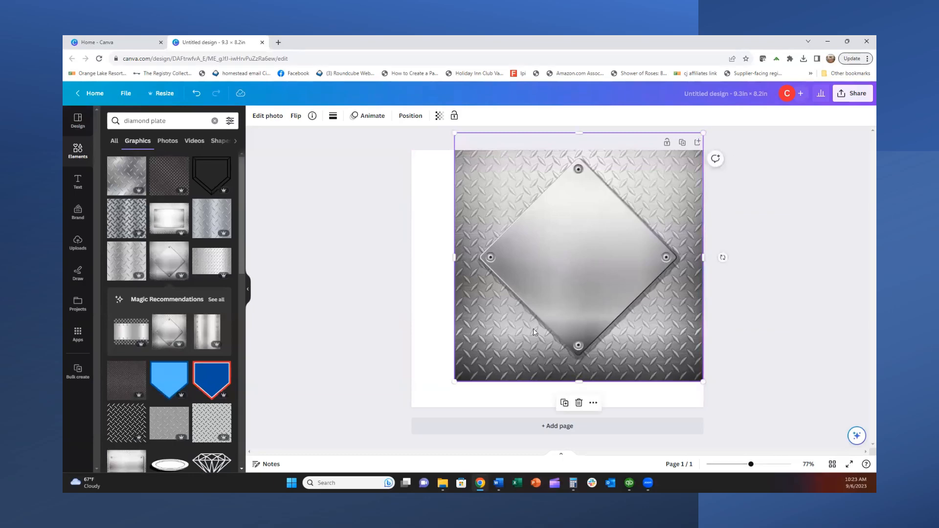
left_click_drag(455, 382, 400, 414)
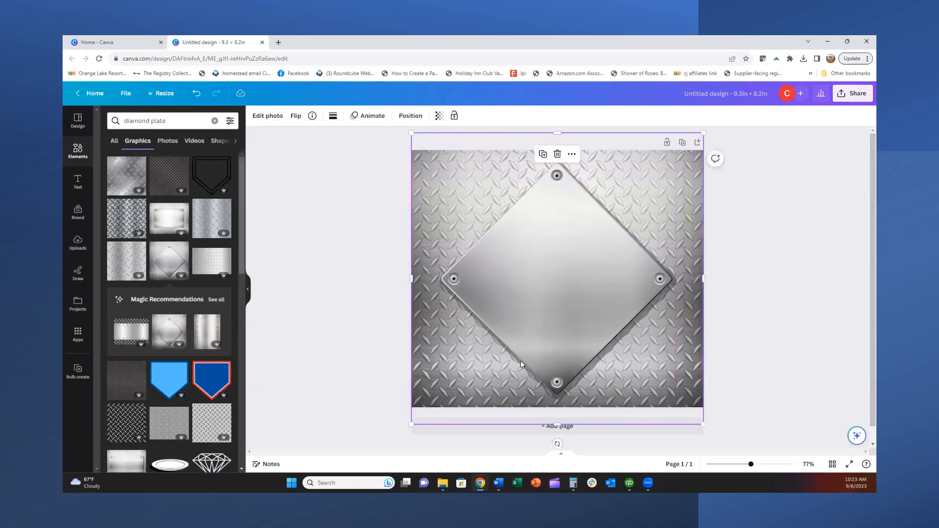
left_click(754, 294)
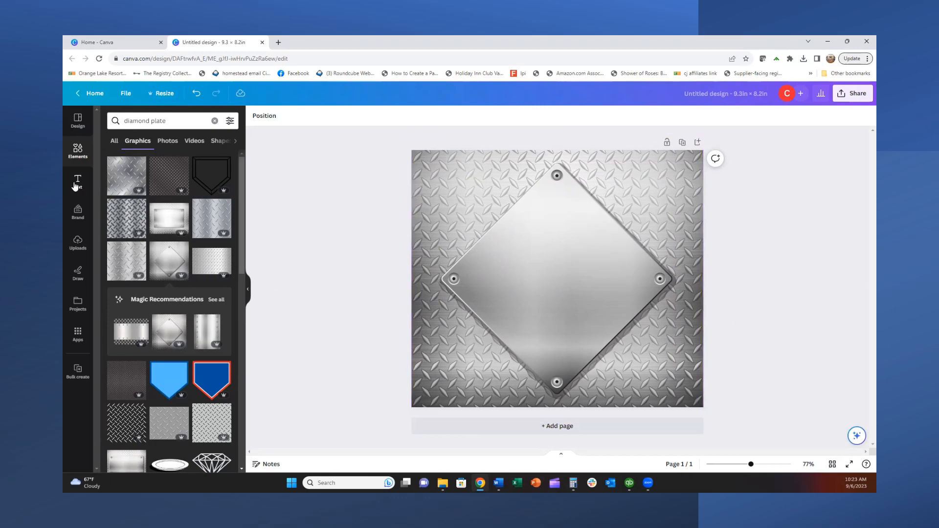
- Add a text box at the centre of the metal plate containing the letter "A"
left_click(78, 185)
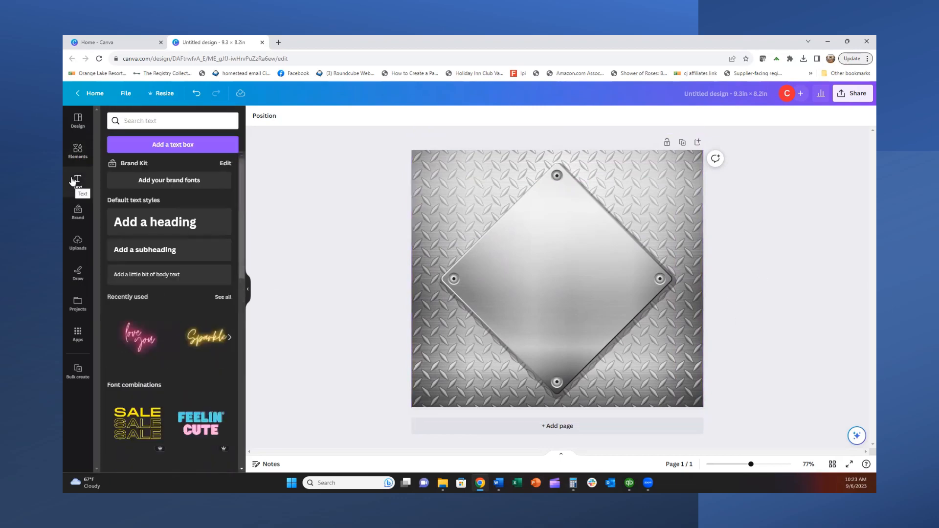
left_click(158, 145)
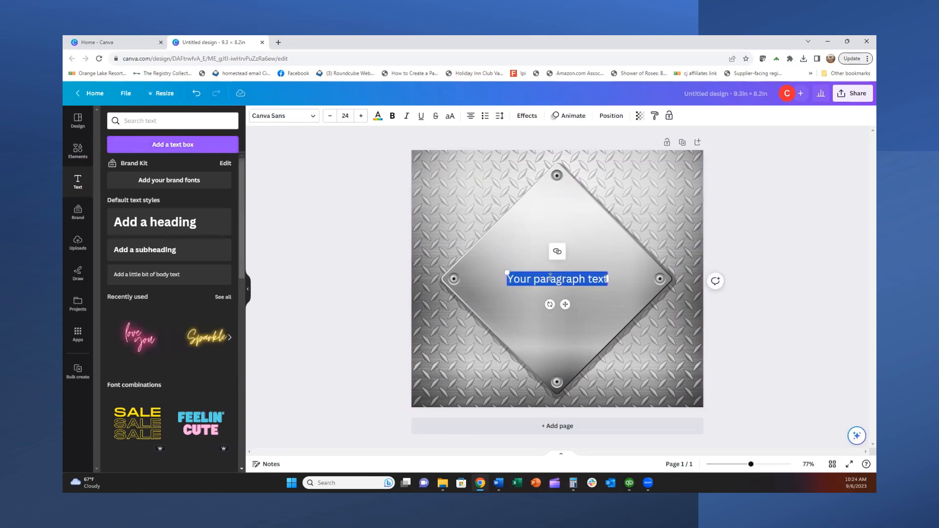
type("A")
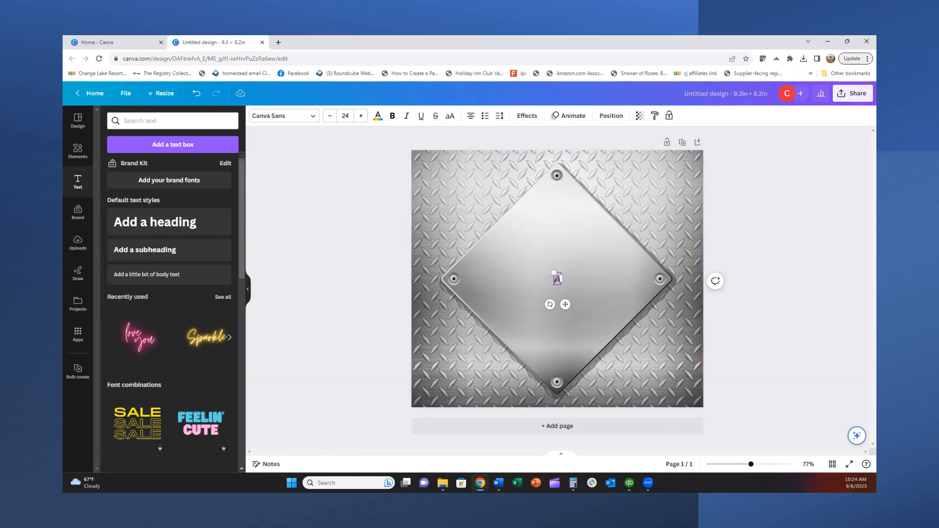
- Duplicate the letter A and place one of the two copies above and to the left of the other
left_click(558, 279)
left_click(558, 279)
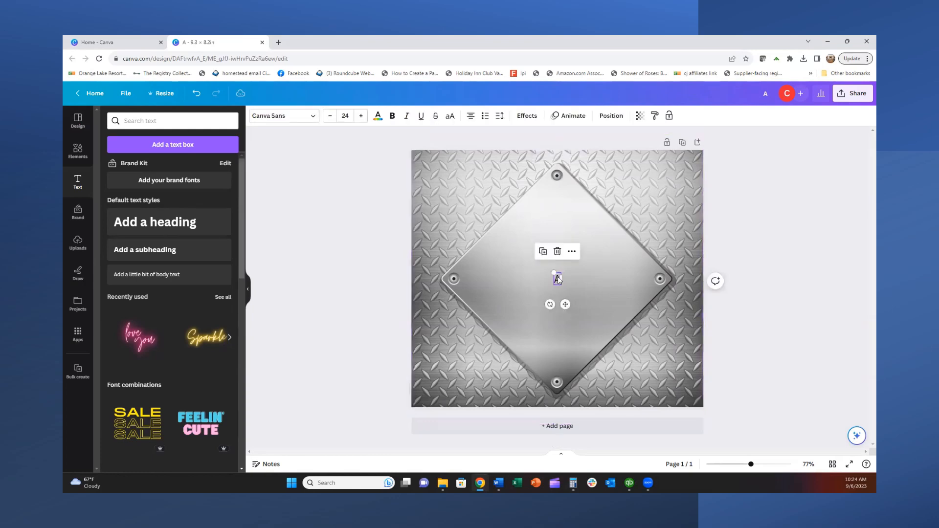
left_click_drag(558, 279, 563, 284)
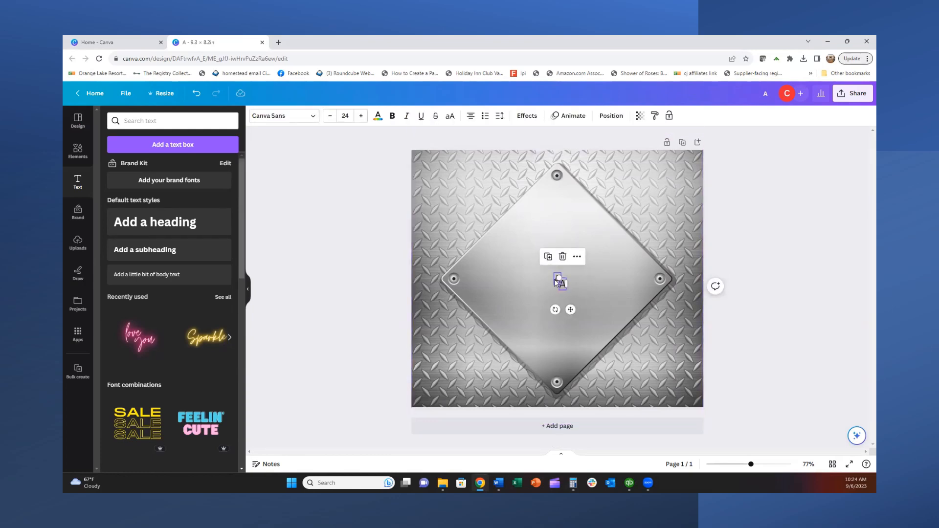
left_click_drag(561, 281, 535, 257)
- Try the Pink Vibes Regular font on the upper-left letter A
double_click(538, 257)
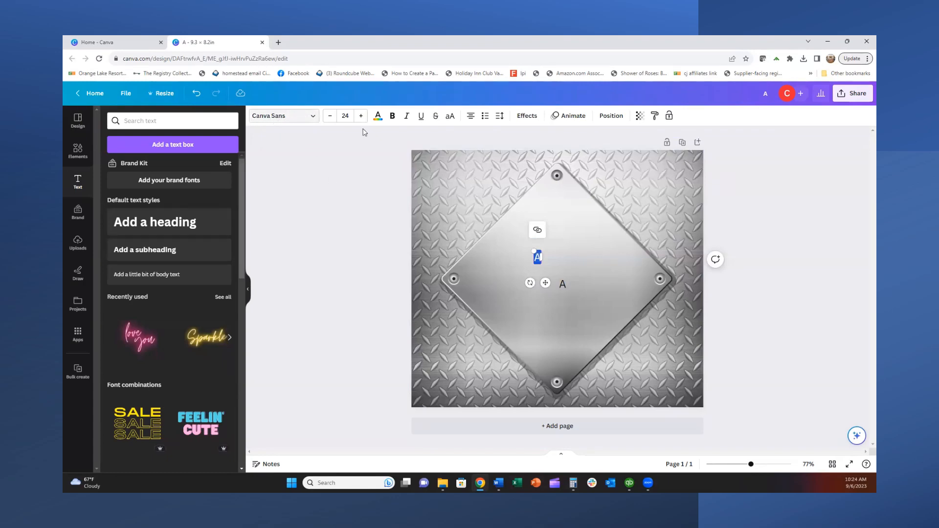
left_click(311, 119)
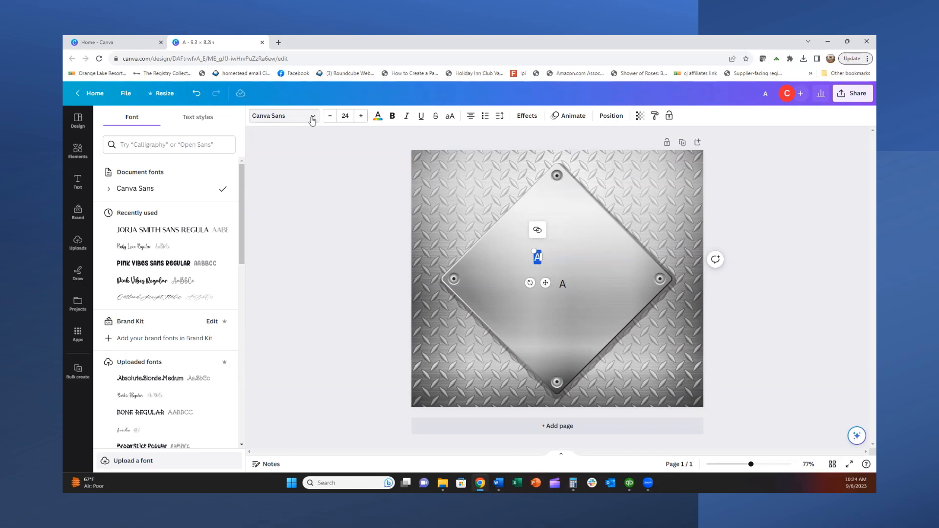
scroll(172, 224, "down", 3)
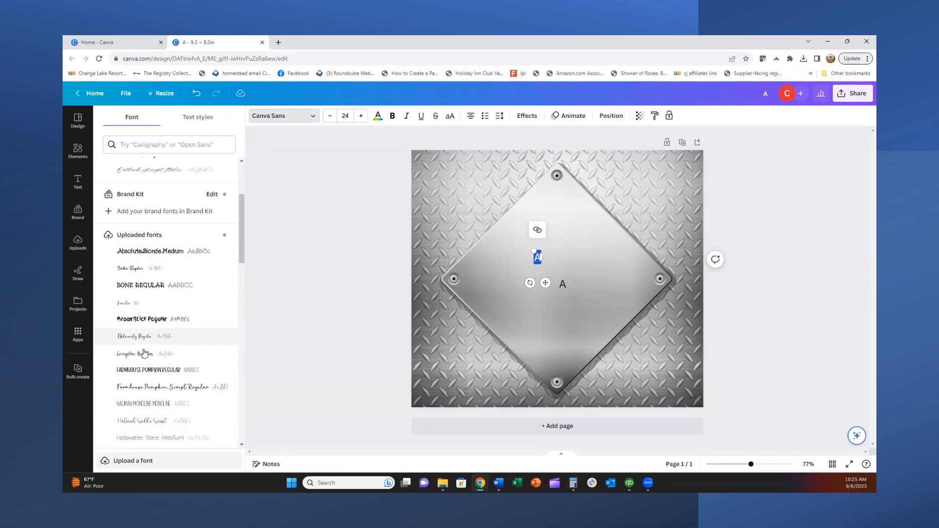
scroll(157, 328, "down", 2)
scroll(160, 324, "up", 5)
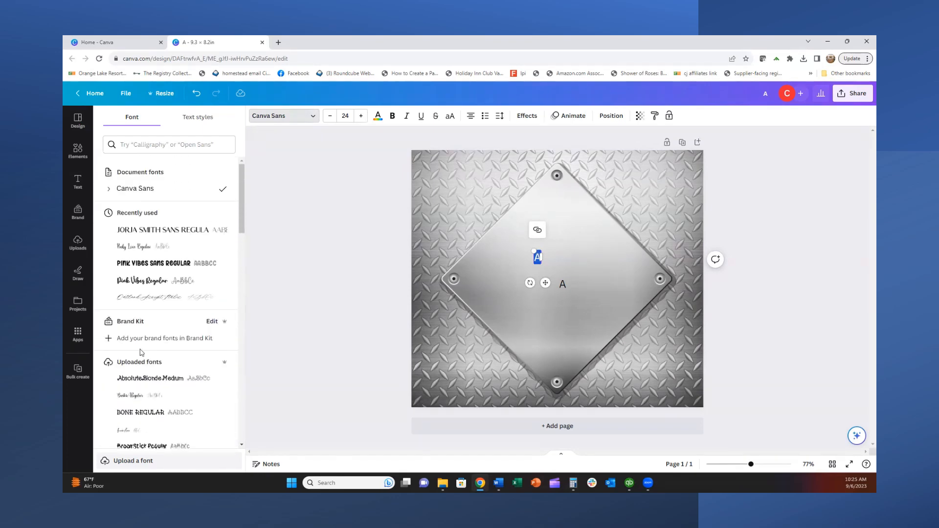
left_click(132, 465)
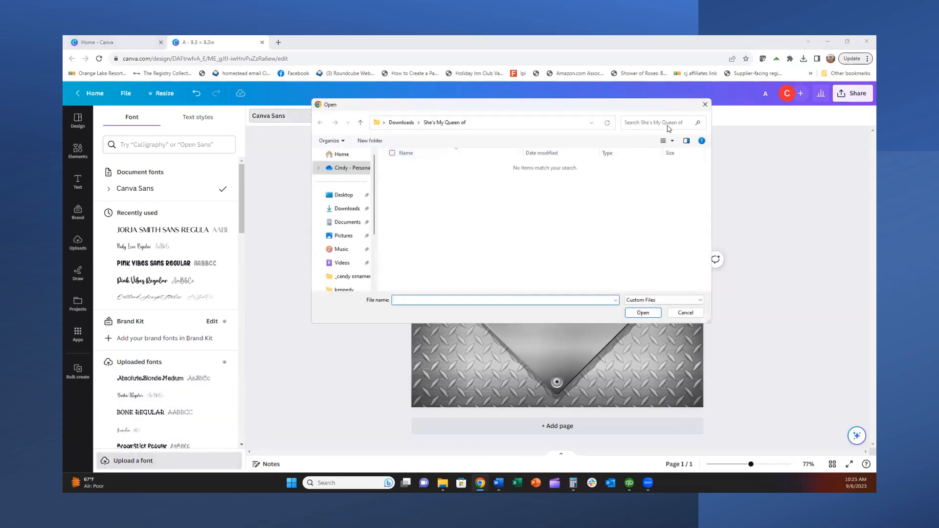
left_click(705, 104)
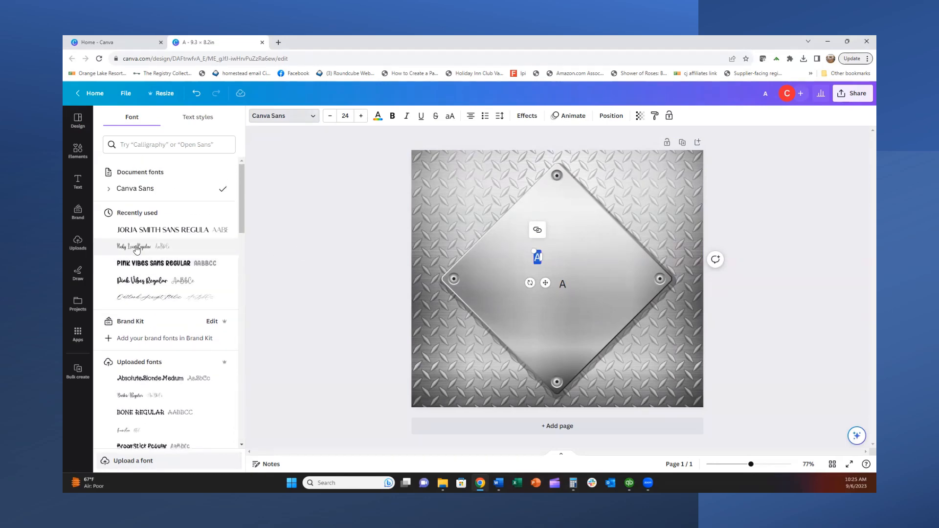
left_click(134, 282)
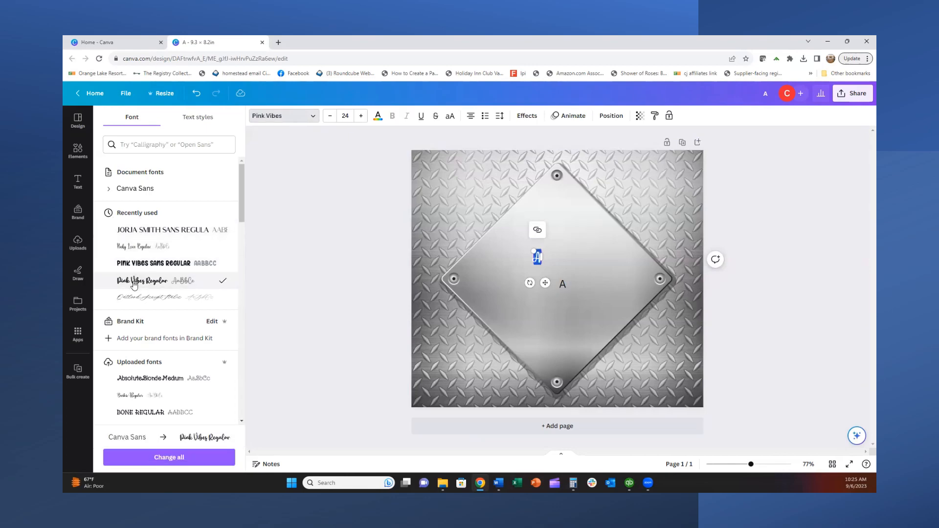
- Set the font of the upper-left letter A to Orleans Regular from the uploaded fonts
scroll(139, 288, "down", 3)
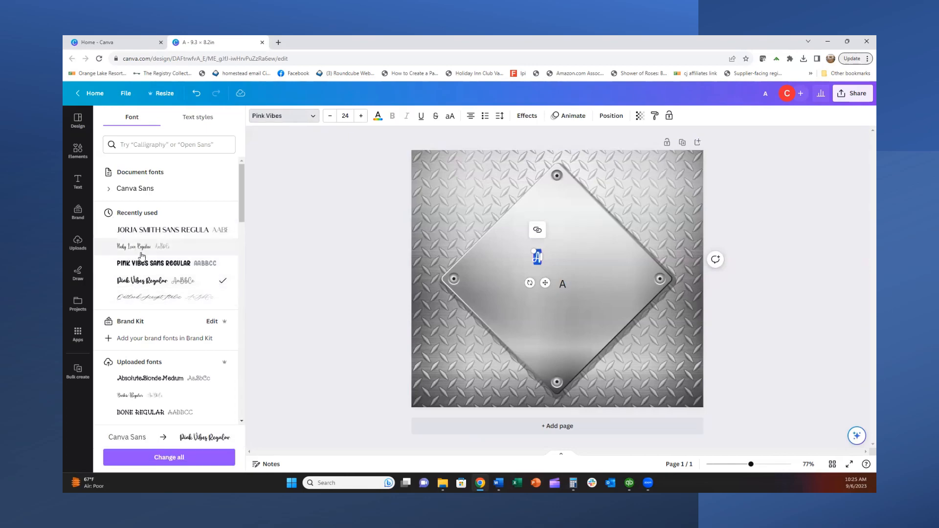
scroll(140, 285, "down", 3)
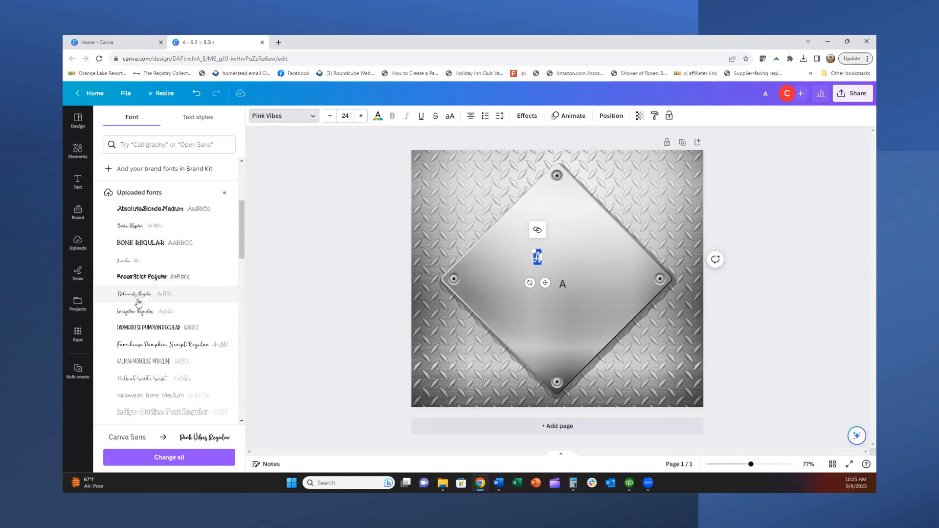
scroll(139, 298, "down", 2)
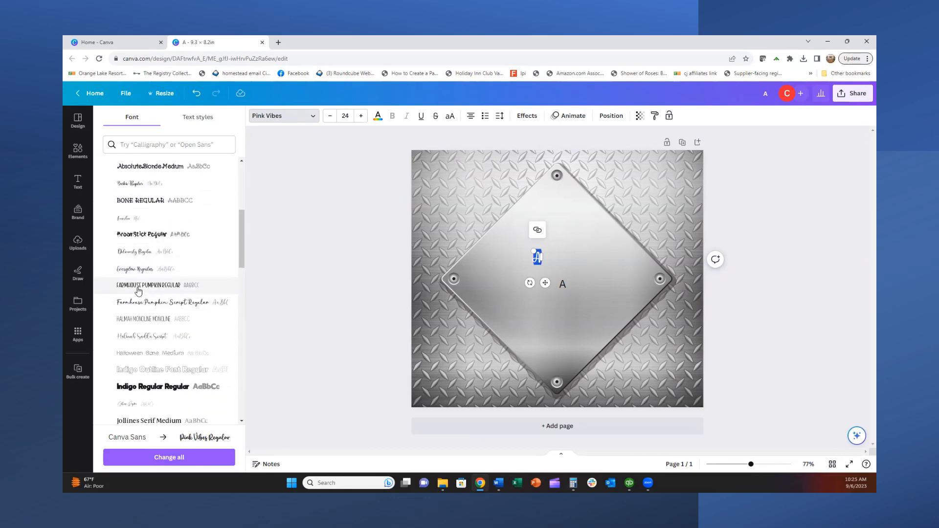
scroll(138, 290, "down", 1)
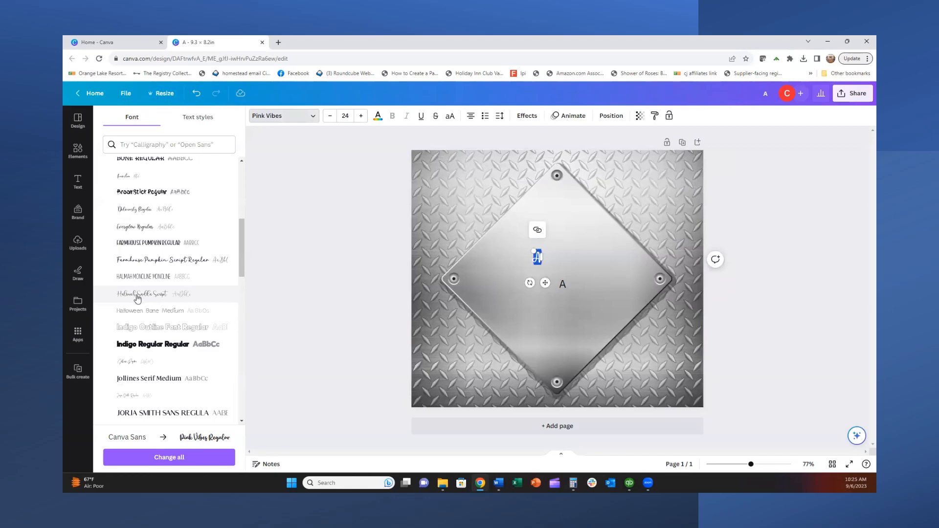
scroll(137, 299, "down", 3)
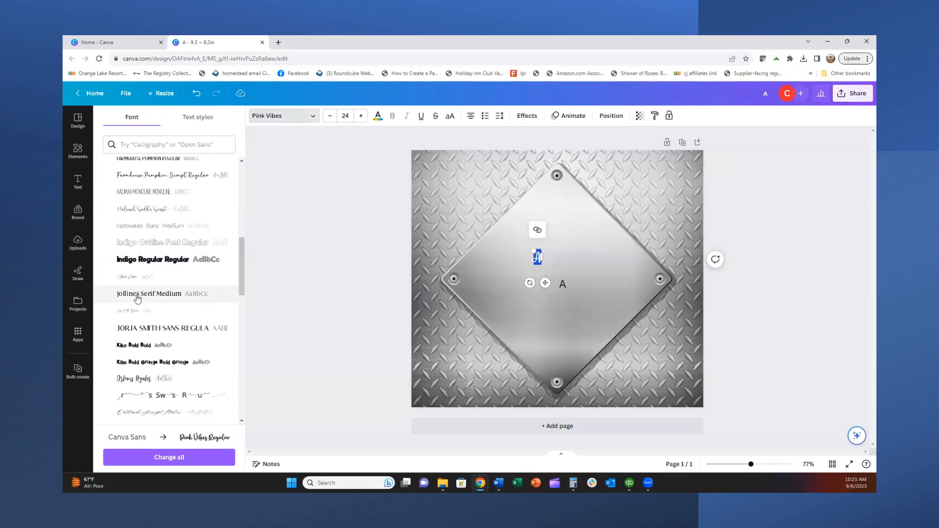
left_click(136, 338)
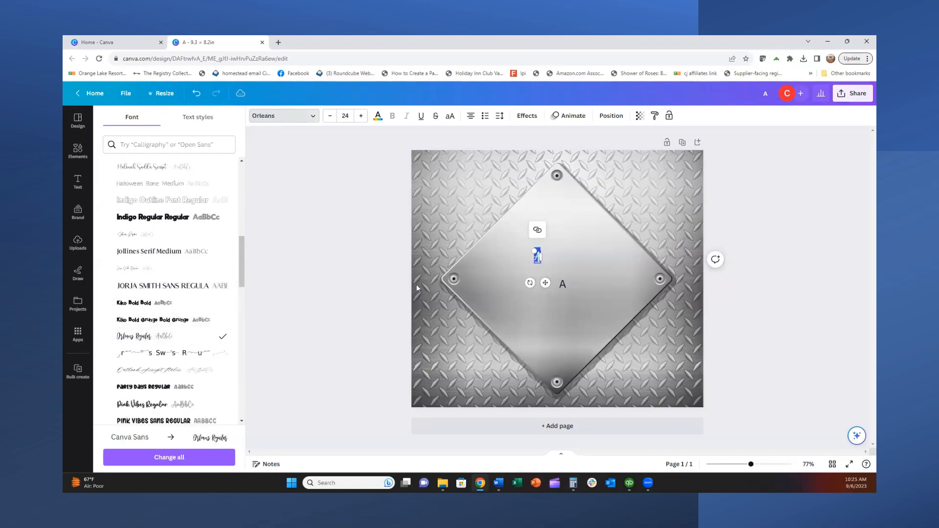
- Set the lower-right letter A to the Orleans Regular font and replace its text with "J"
left_click(562, 284)
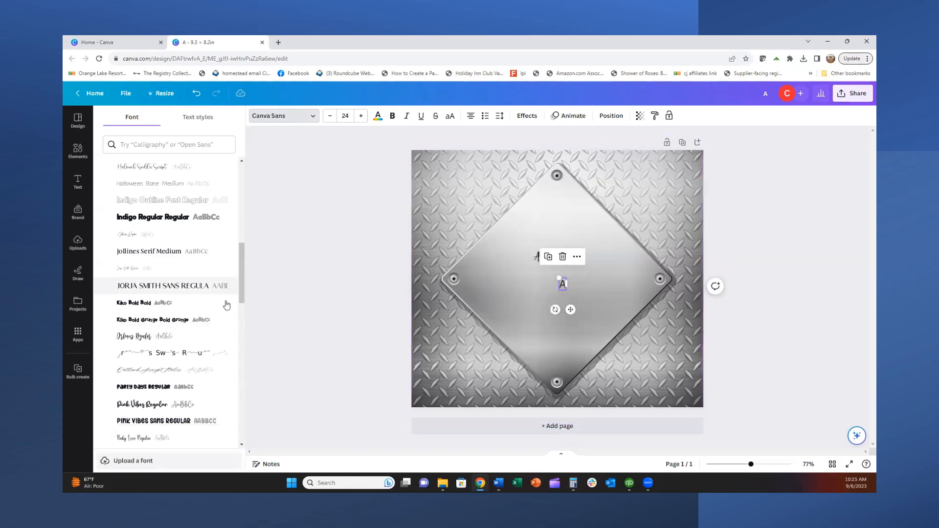
left_click(144, 340)
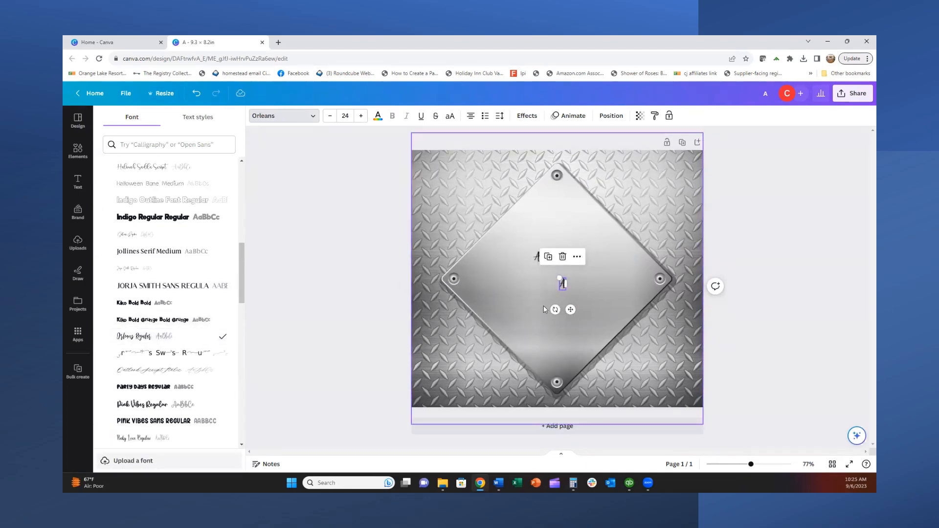
double_click(563, 285)
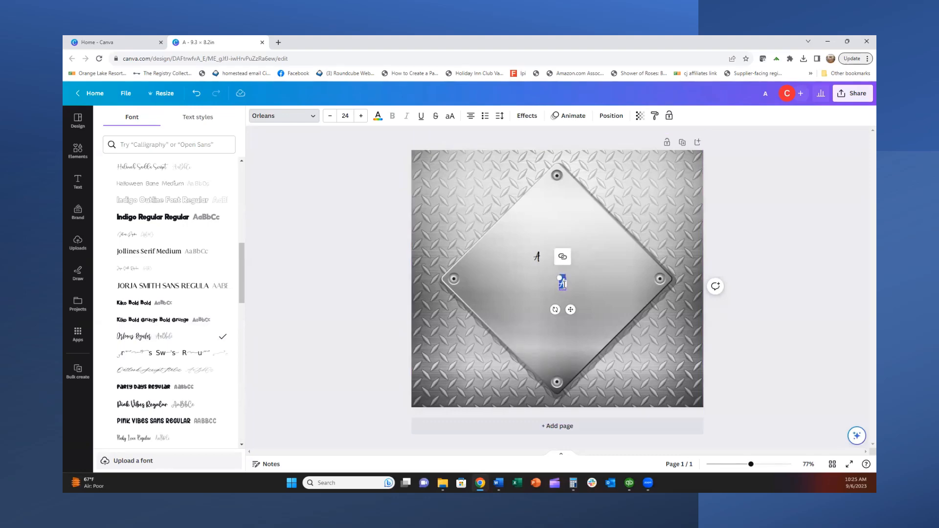
type("J")
left_click(577, 282)
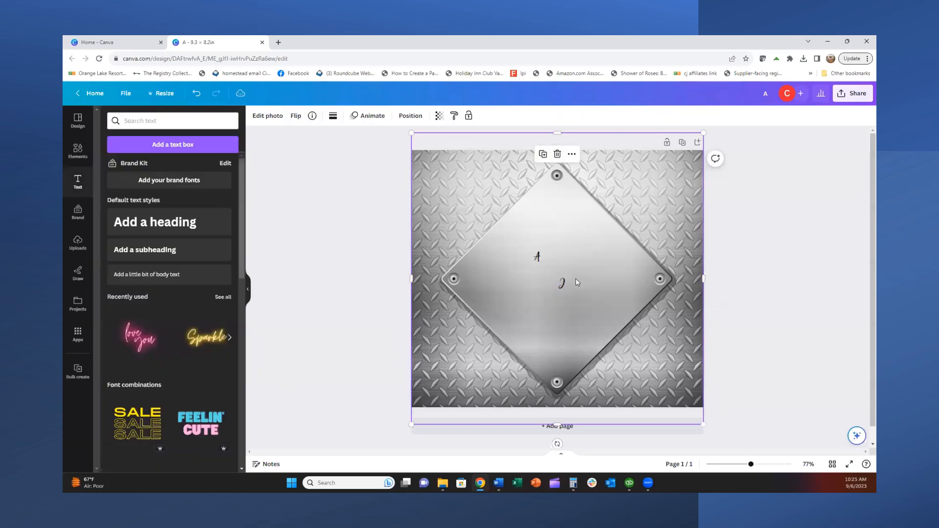
- Enlarge the J to font size 97 and the A to font size 112 on the metal plate
left_click(562, 282)
left_click_drag(558, 276, 593, 302)
left_click(537, 257)
left_click_drag(530, 248, 544, 271)
- Change the font of the letter J to Pinky Love from the recently used fonts
double_click(539, 255)
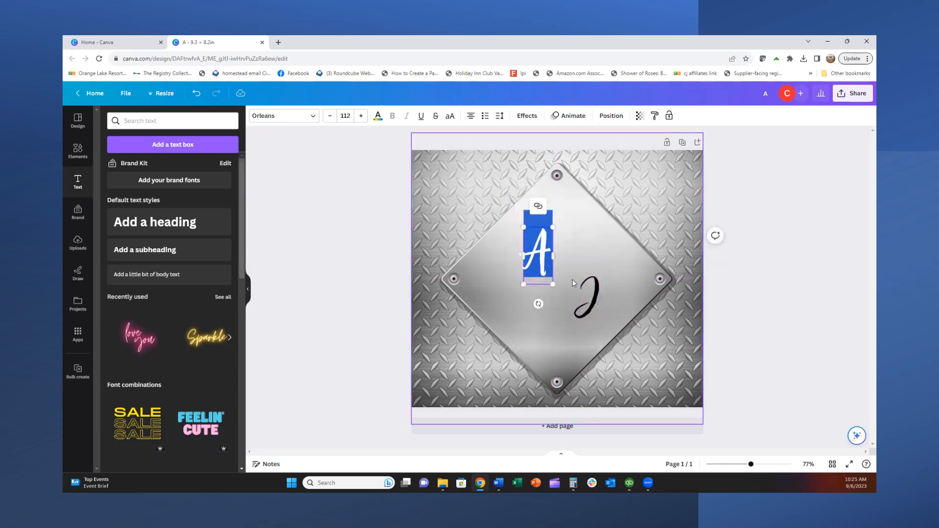
left_click(589, 296)
double_click(583, 296)
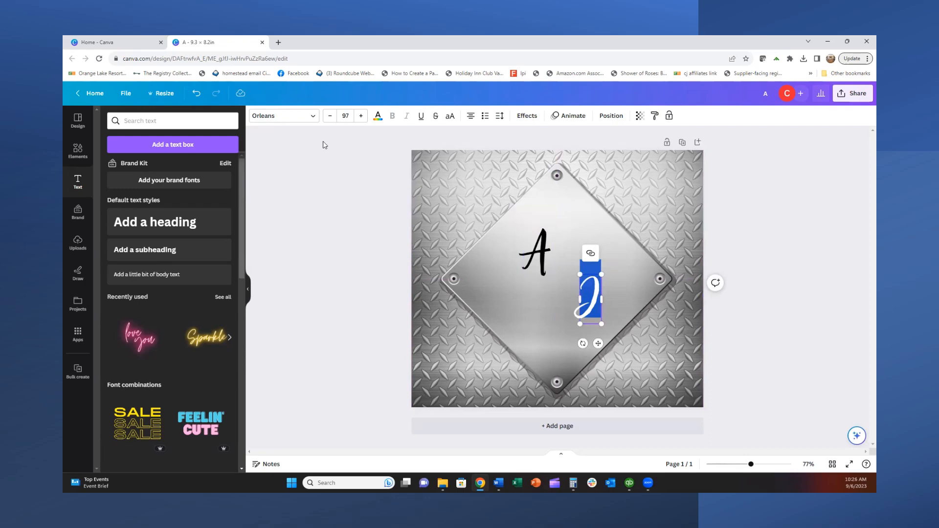
left_click(313, 119)
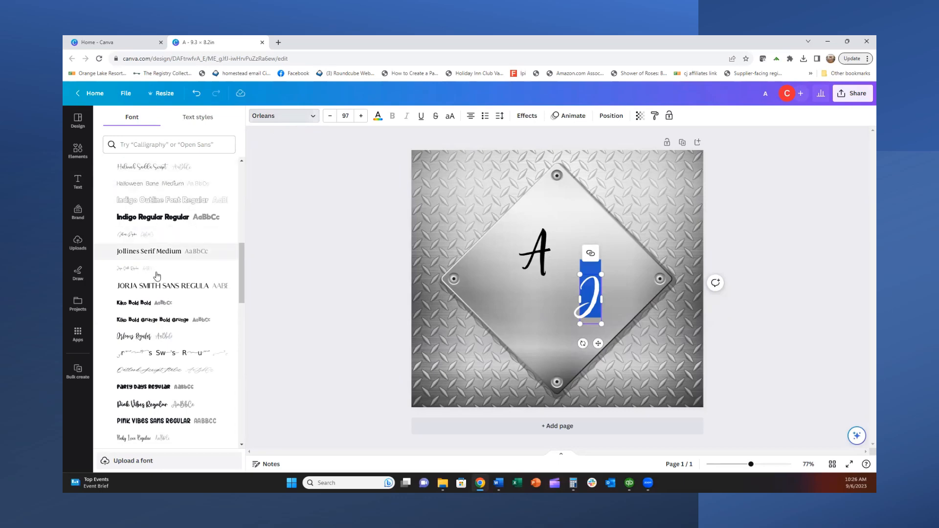
scroll(155, 301, "up", 3)
scroll(154, 296, "up", 5)
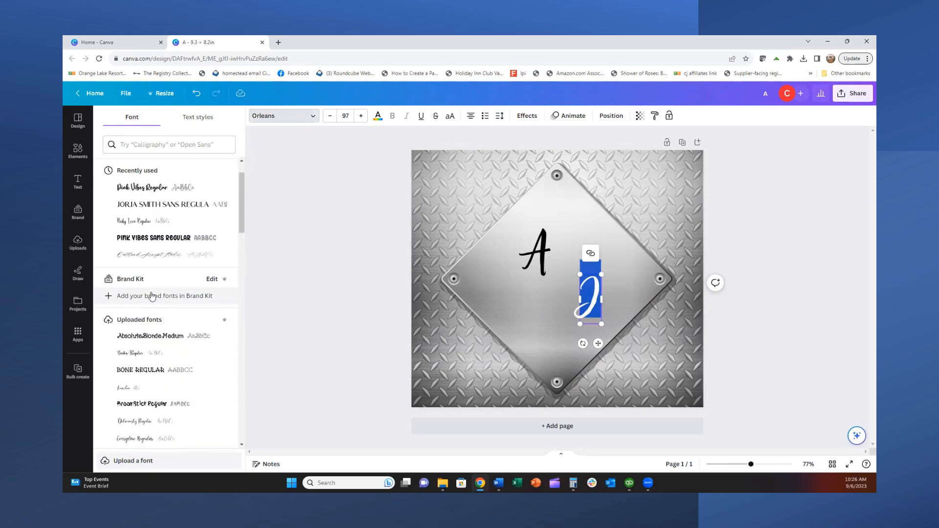
scroll(152, 294, "up", 1)
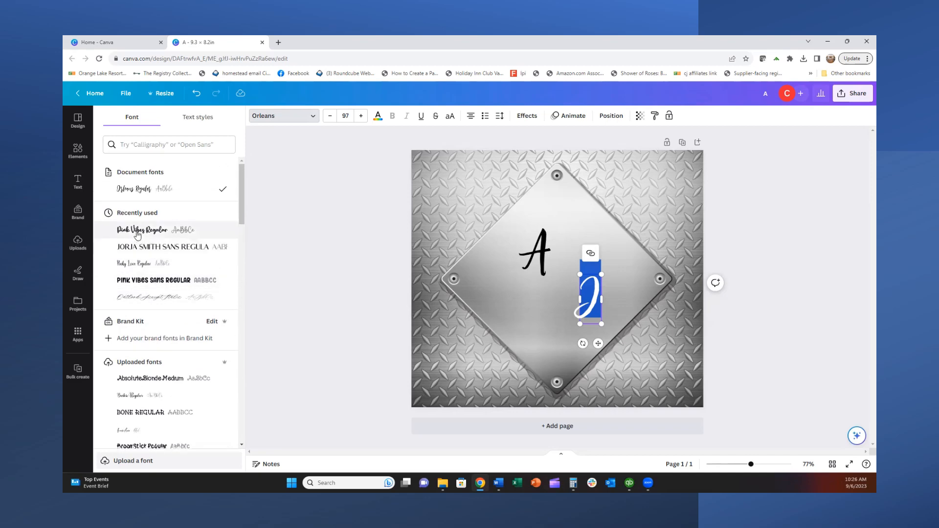
scroll(137, 236, "down", 1)
left_click(143, 224)
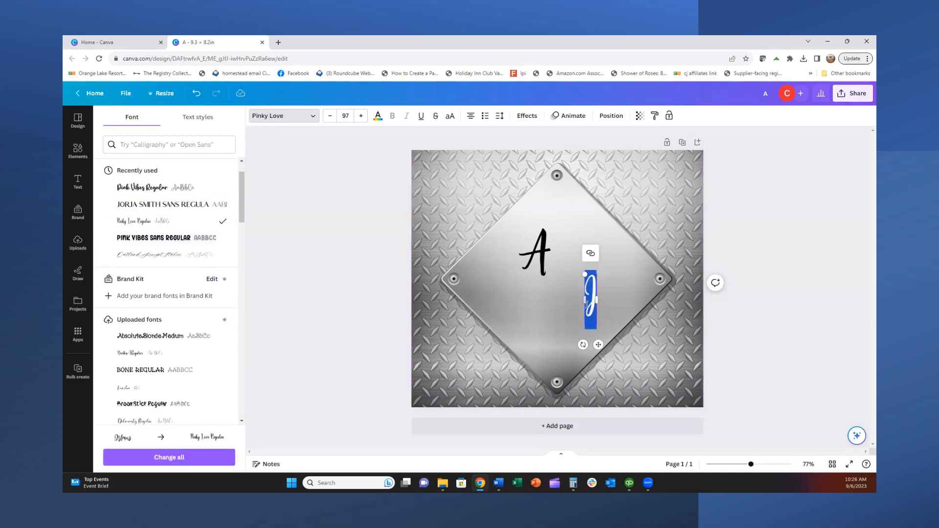
- Change the font of the letter A to Pinky Love as well
left_click(537, 255)
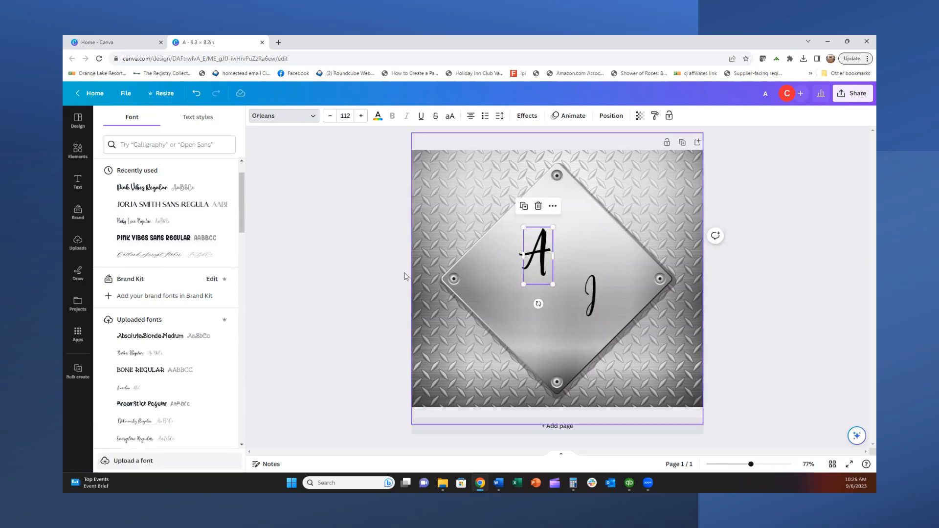
double_click(548, 263)
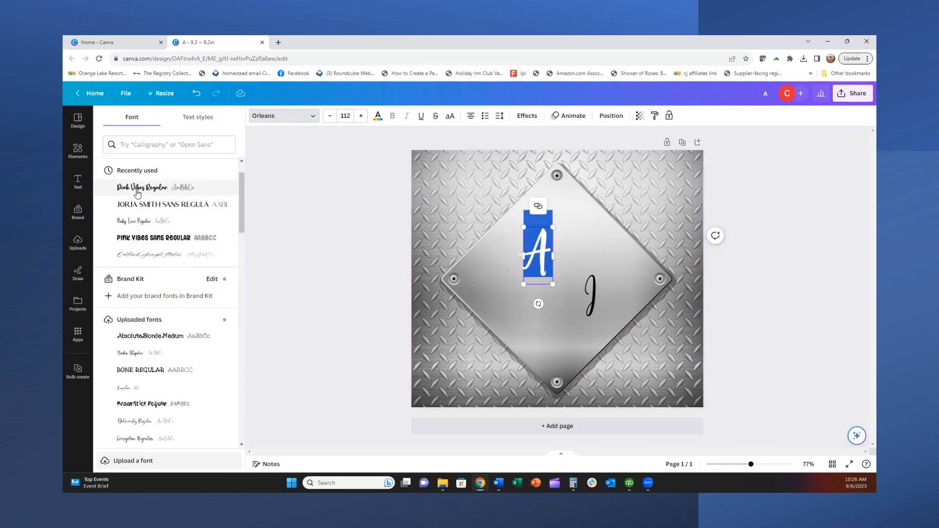
left_click(128, 221)
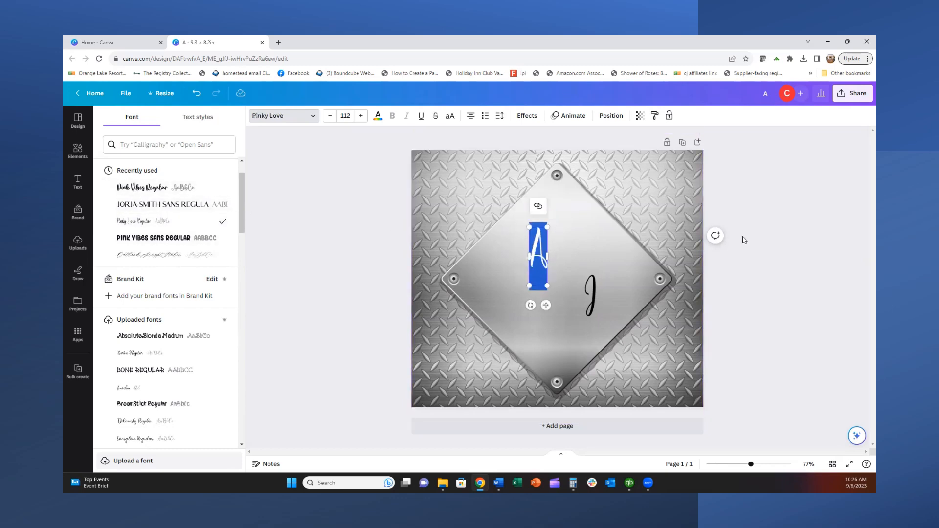
left_click(656, 227)
- Enlarge the A to font size 174 and the J to font size 180, extending both up and to the left
left_click(540, 265)
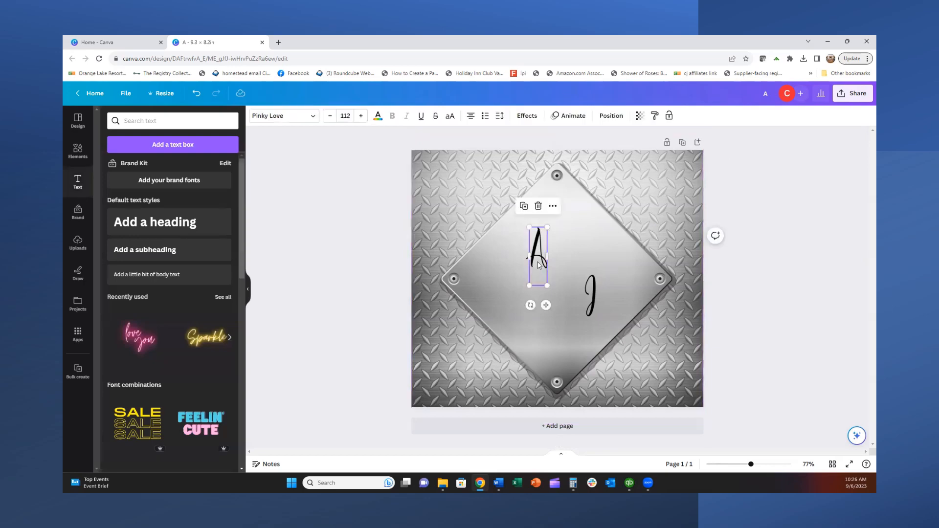
left_click(588, 286)
left_click(542, 272)
left_click(591, 296)
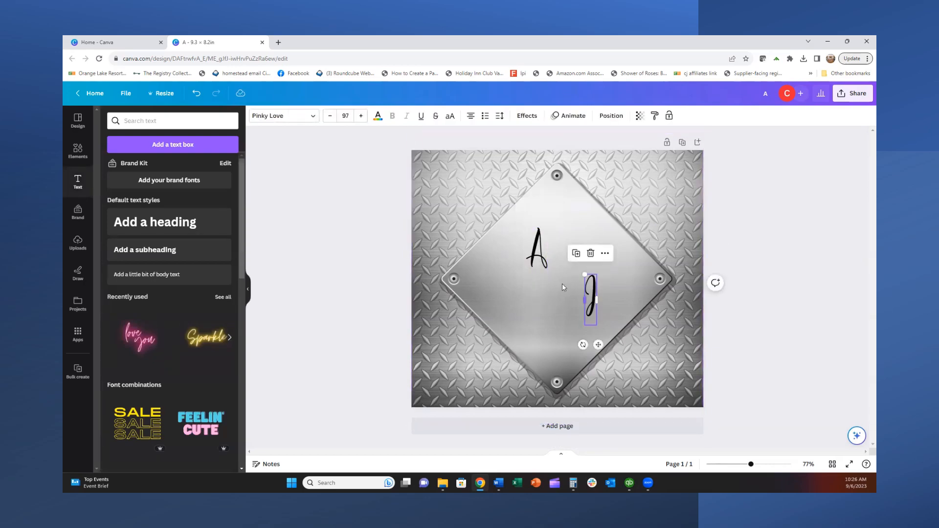
left_click(532, 255)
left_click_drag(529, 227, 514, 195)
left_click(594, 293)
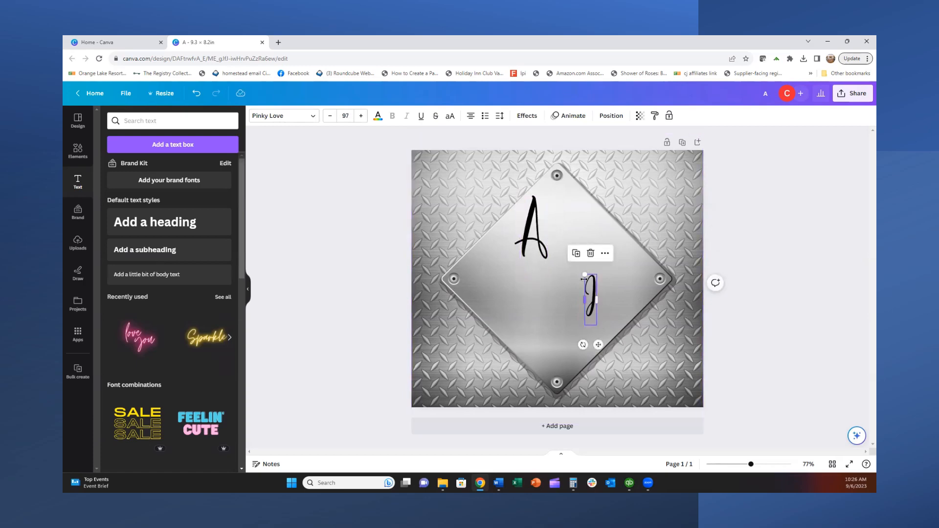
left_click_drag(585, 275, 554, 237)
- Compare the font sizes of the two initials and raise the A to 180 to match the J
left_click(537, 249)
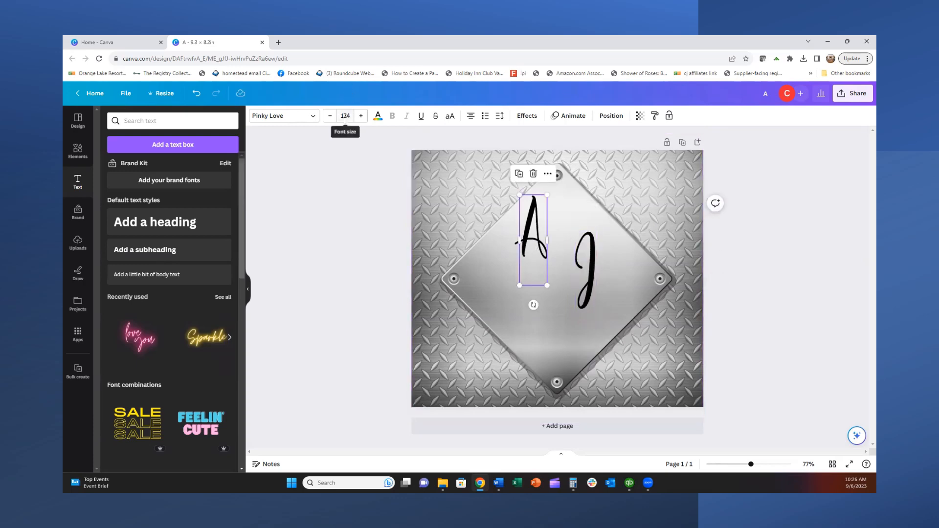
left_click(583, 260)
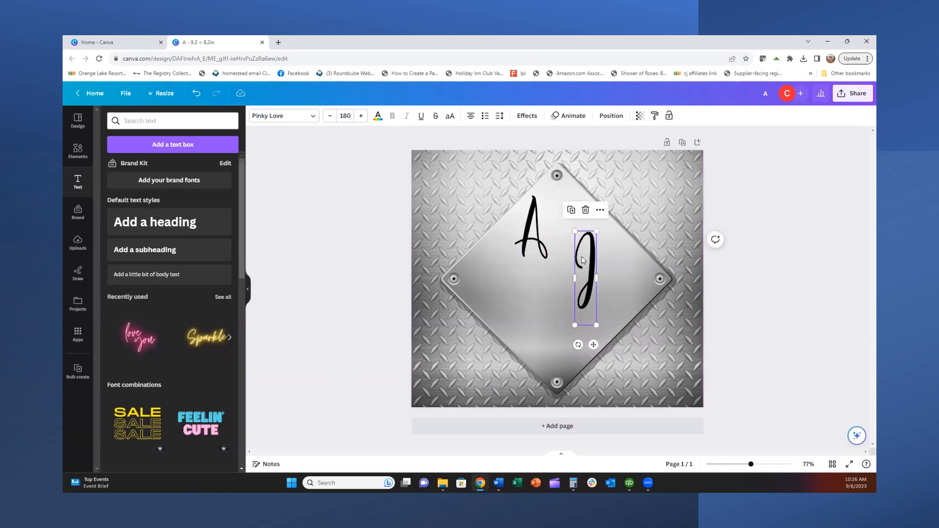
left_click(531, 252)
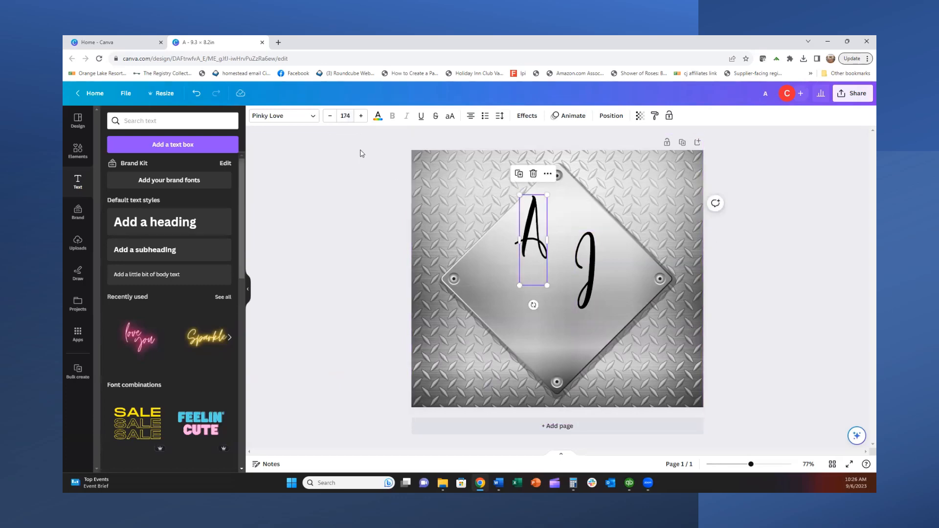
left_click(361, 116)
left_click(361, 116)
left_click(361, 116)
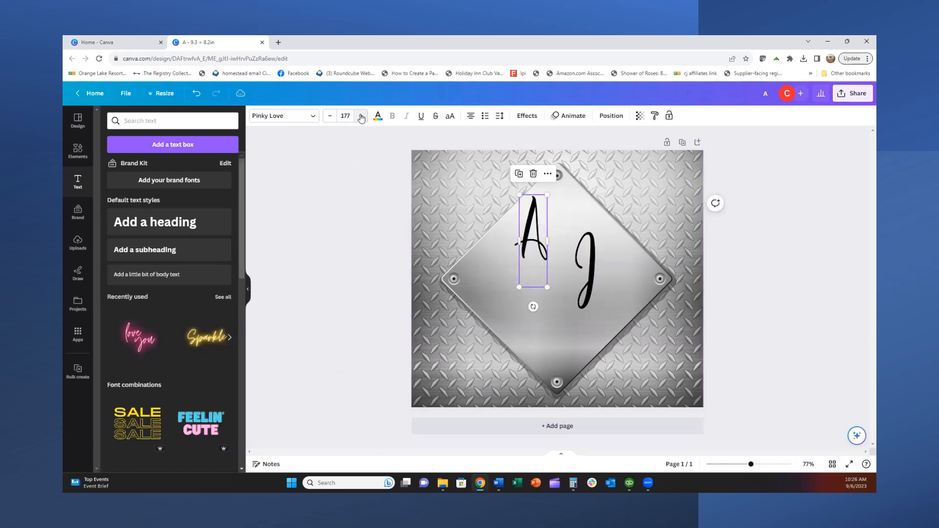
left_click(361, 116)
left_click(361, 116)
left_click(361, 116)
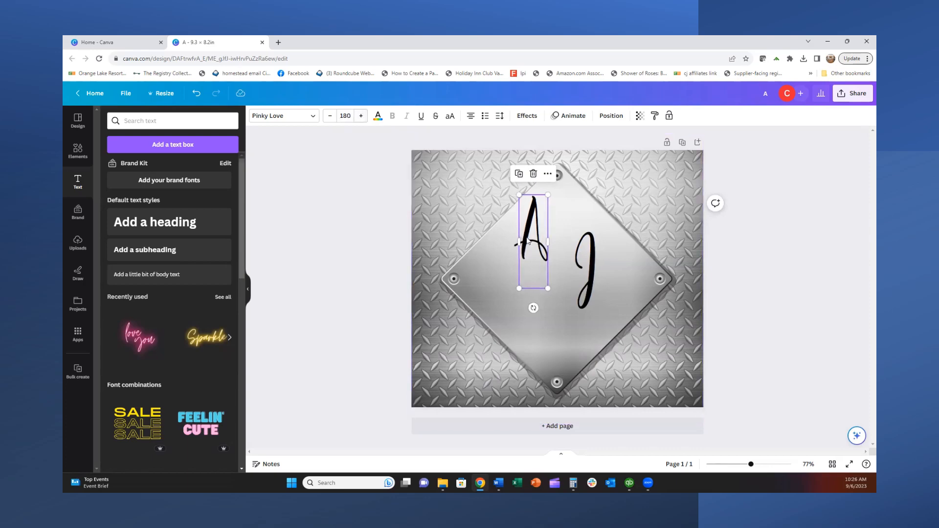
- Move the A and the J slightly down on the metal plate, keeping the J lower than the A
left_click_drag(528, 239, 527, 253)
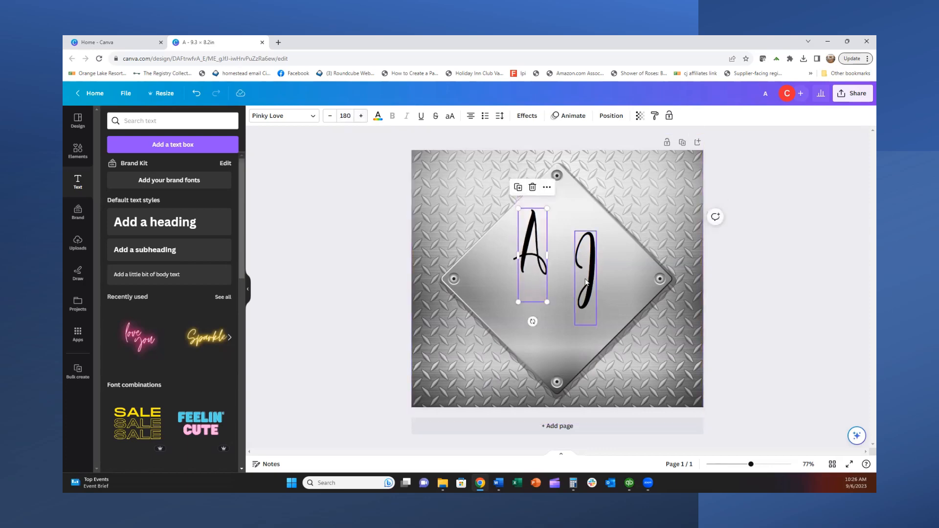
left_click(587, 282)
left_click_drag(587, 282, 588, 294)
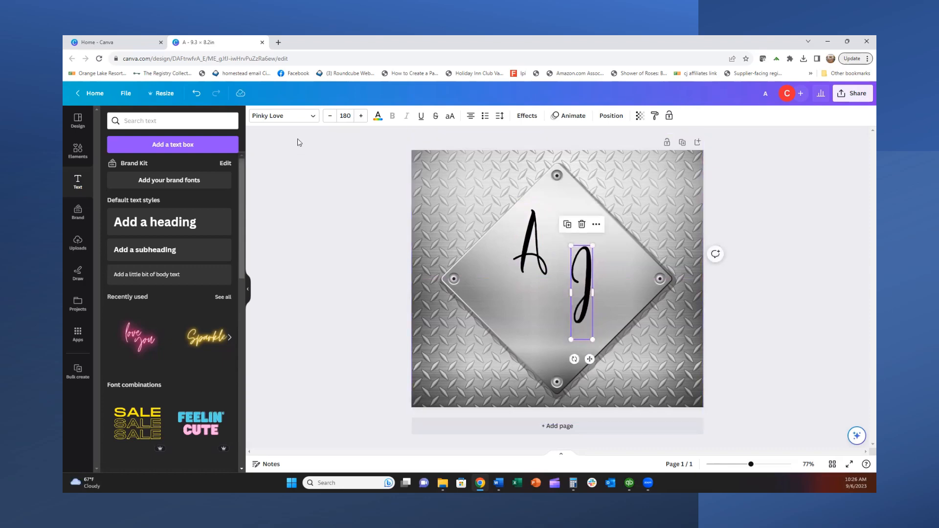
- Add a text box containing "&" below the initials and enlarge it to font size 59.8
left_click(185, 147)
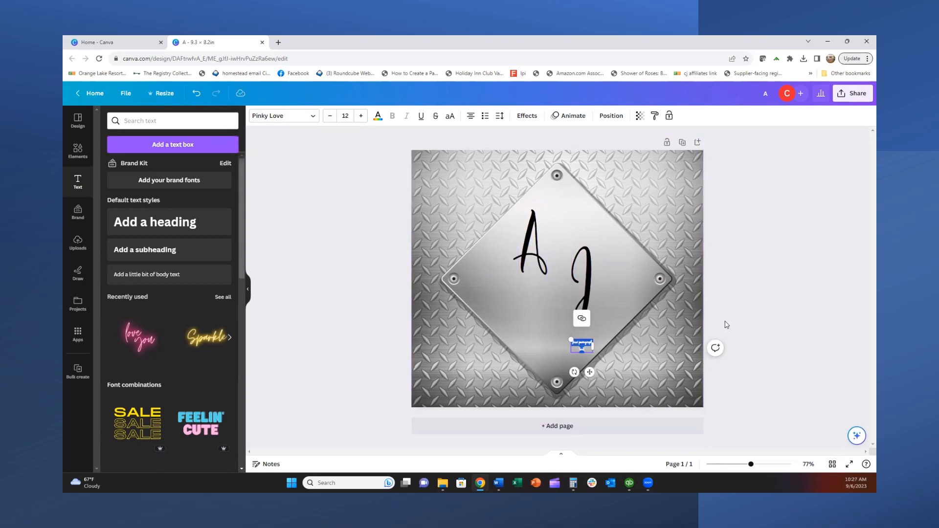
type("&")
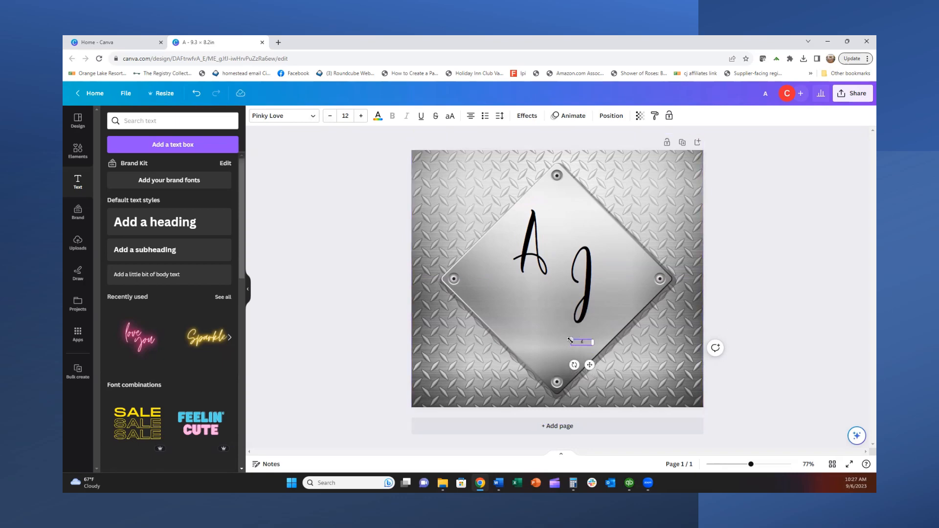
left_click_drag(570, 340, 496, 275)
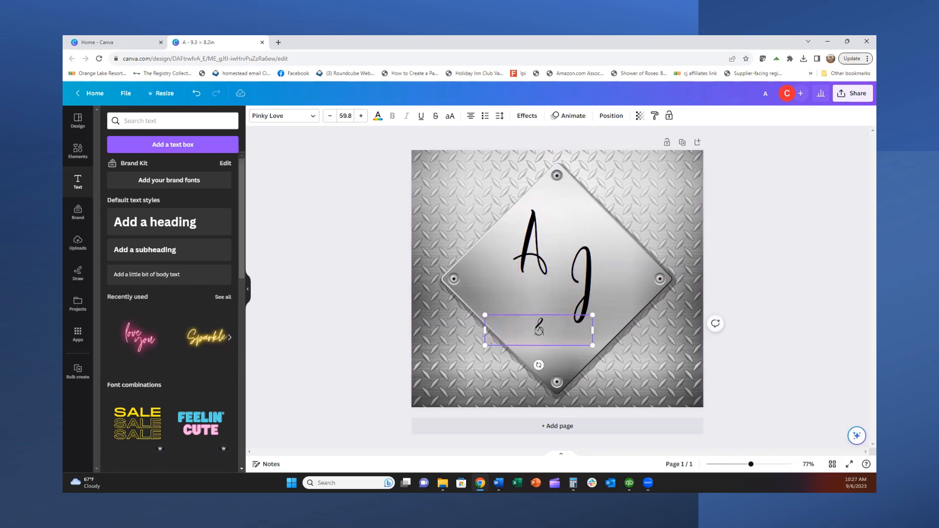
- Move the ampersand between the A and the J and enlarge it to font size 78.5
left_click(545, 315)
left_click_drag(545, 317, 565, 251)
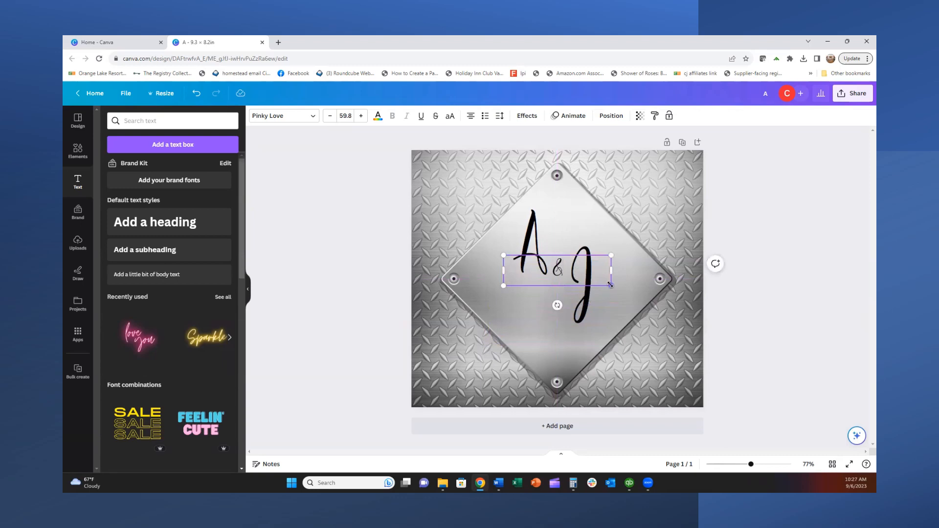
left_click_drag(610, 285, 627, 290)
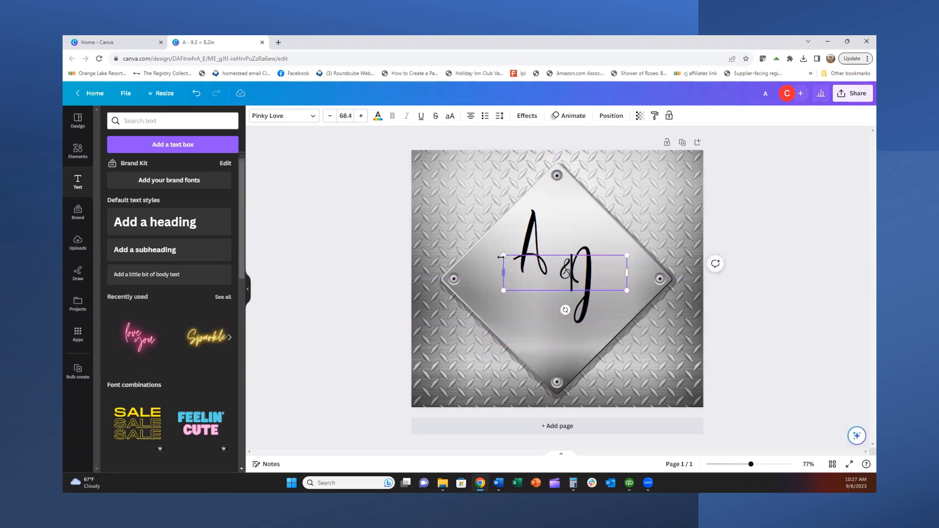
left_click_drag(500, 257, 485, 250)
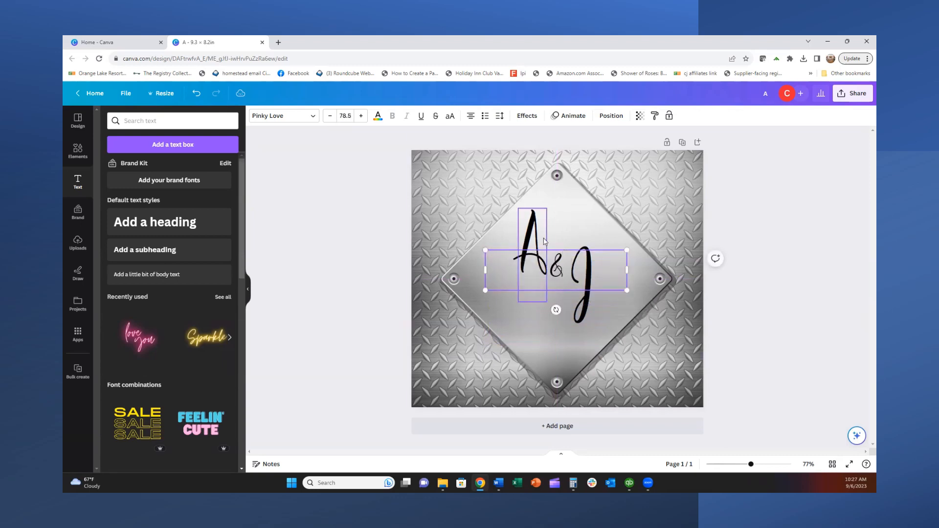
- Reposition the ampersand in small moves until it sits at the center of the plate between the two initials
left_click_drag(553, 249, 549, 258)
left_click(583, 254)
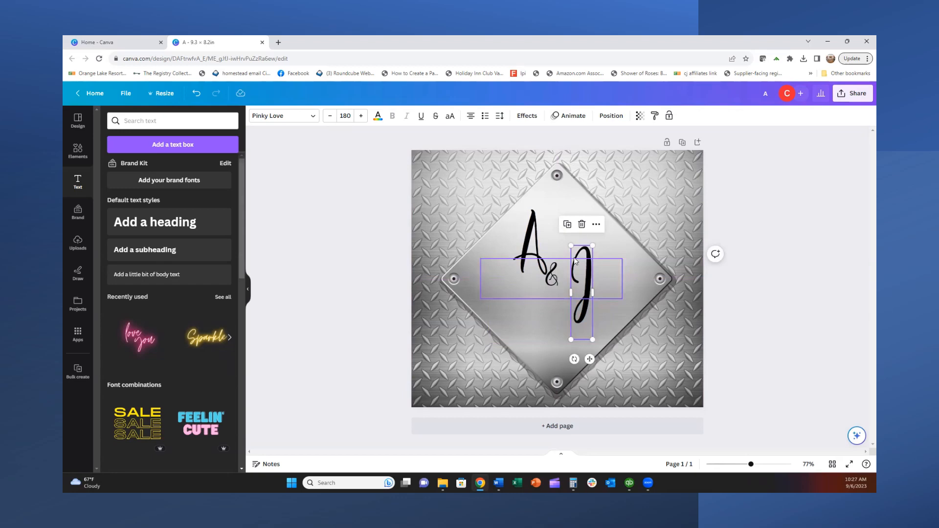
left_click(575, 259)
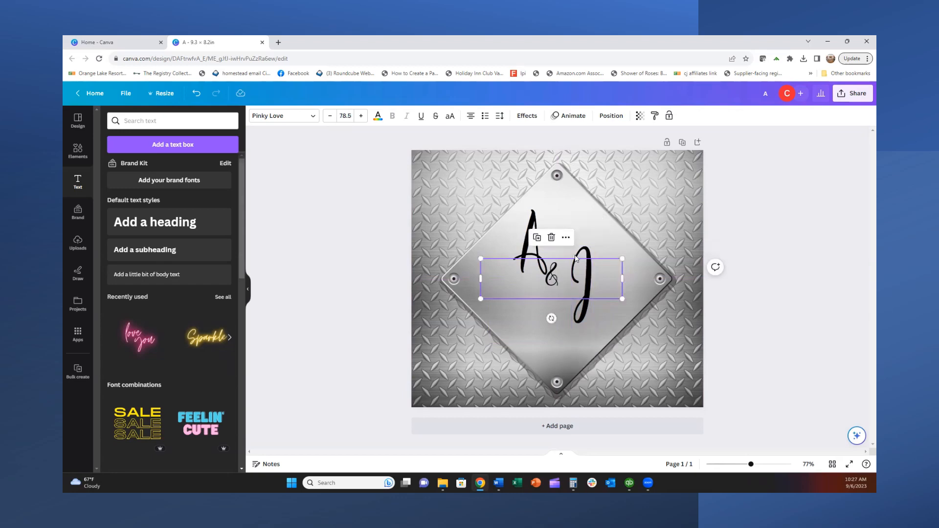
left_click(553, 272)
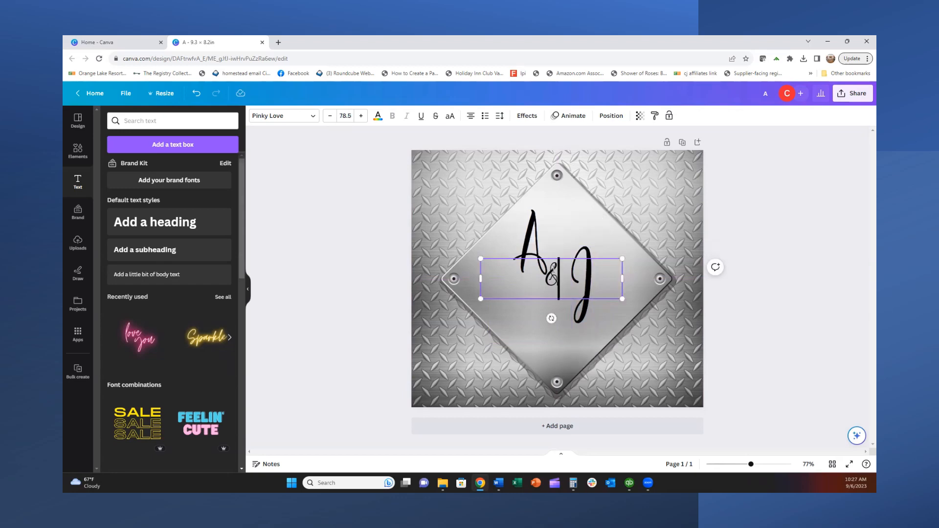
left_click_drag(552, 257, 555, 260)
left_click(552, 261)
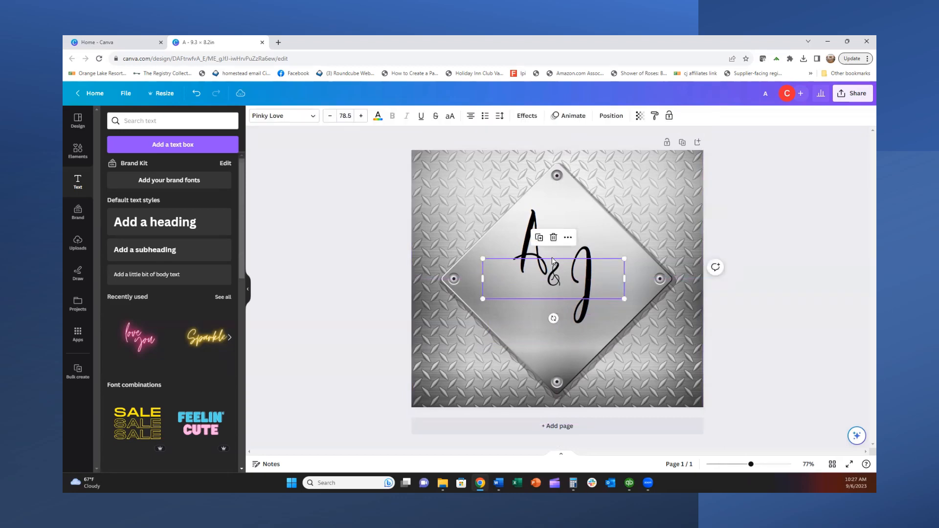
left_click(553, 277)
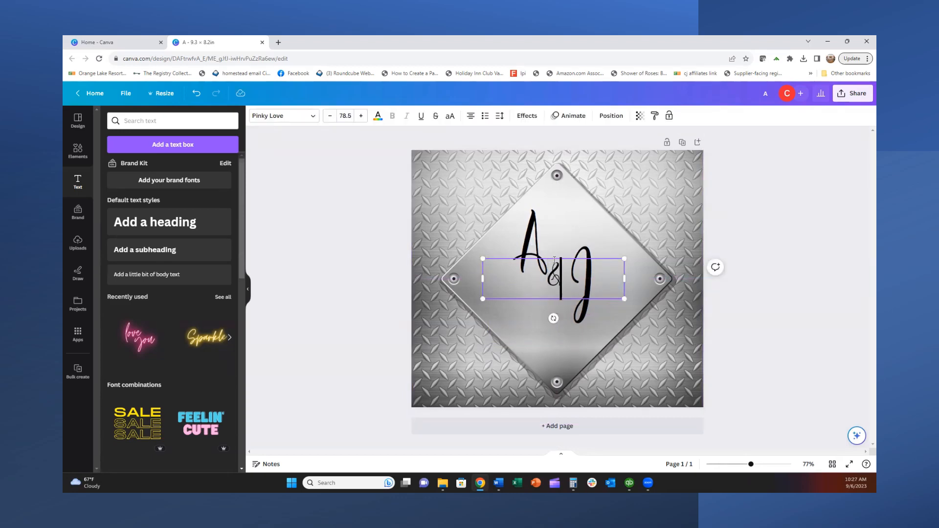
left_click_drag(554, 258, 554, 258)
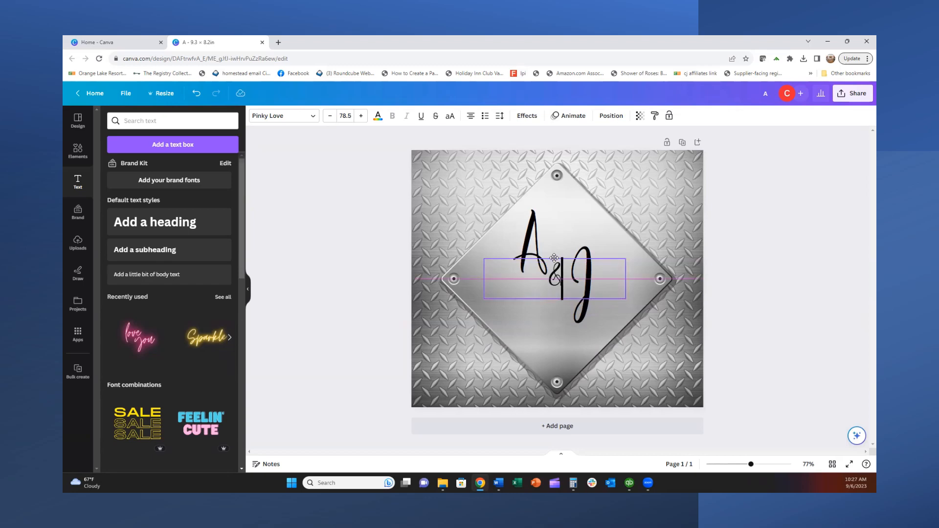
left_click_drag(554, 258, 555, 258)
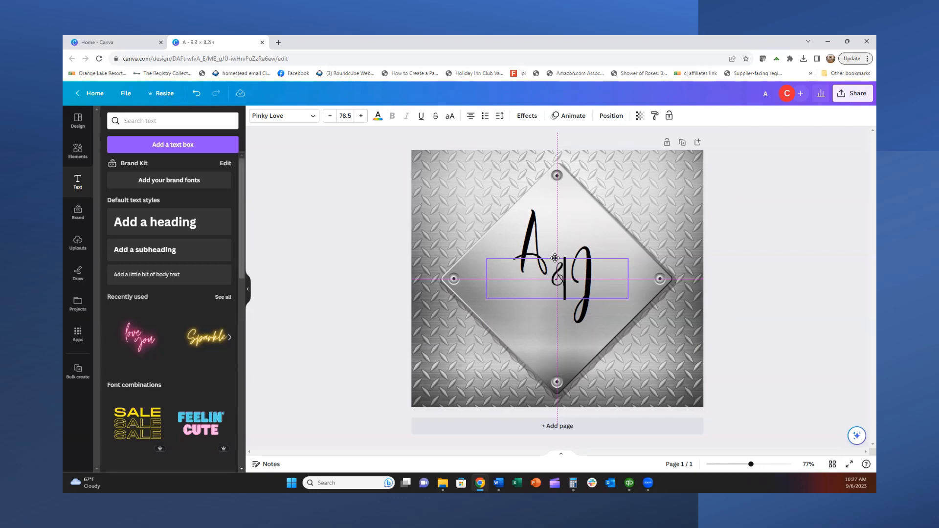
left_click_drag(554, 258, 581, 247)
- Move the J and the A inward so both initials sit close to the centered ampersand
left_click(661, 225)
left_click(587, 253)
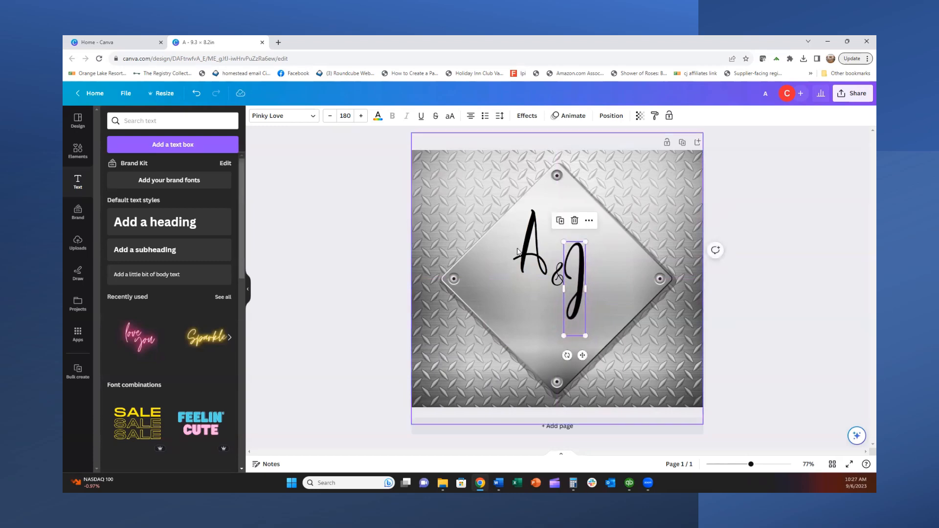
left_click_drag(523, 254, 530, 245)
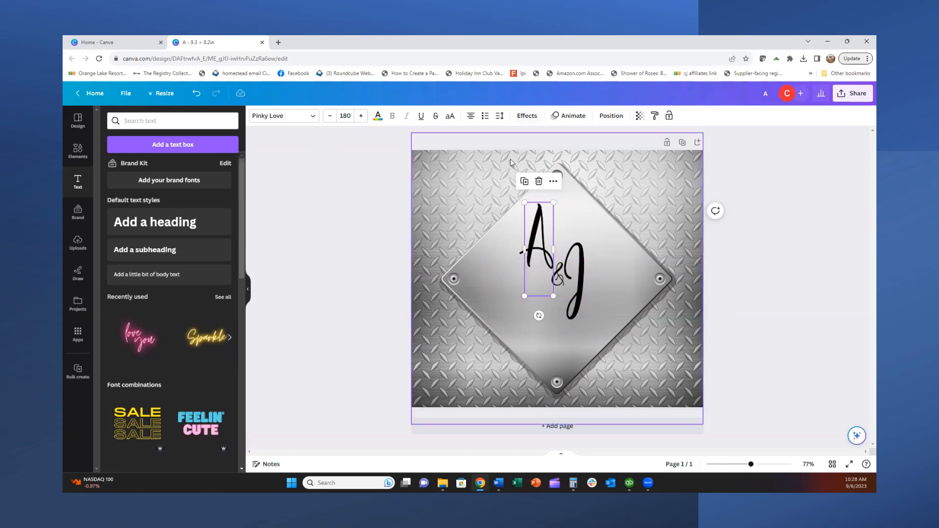
- Recolor the A and the J with the dark blue from the default solid colors
left_click(525, 116)
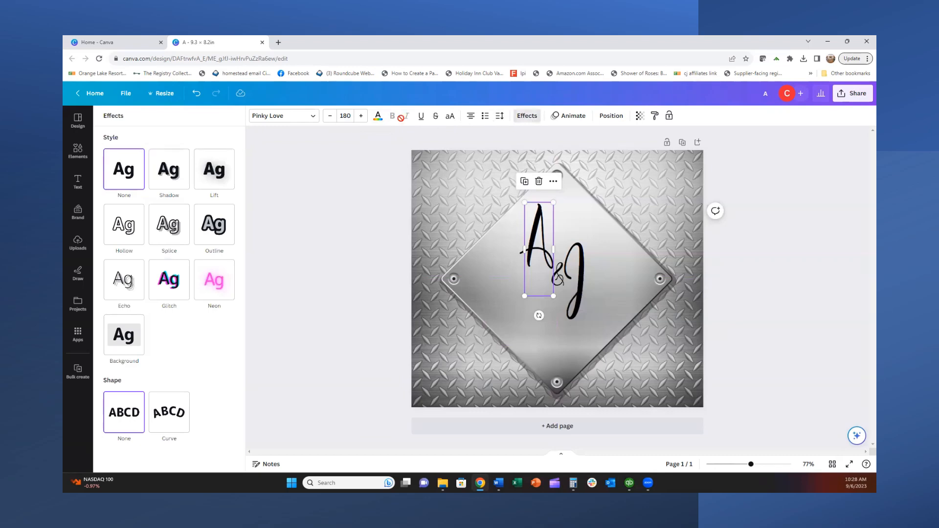
left_click(378, 120)
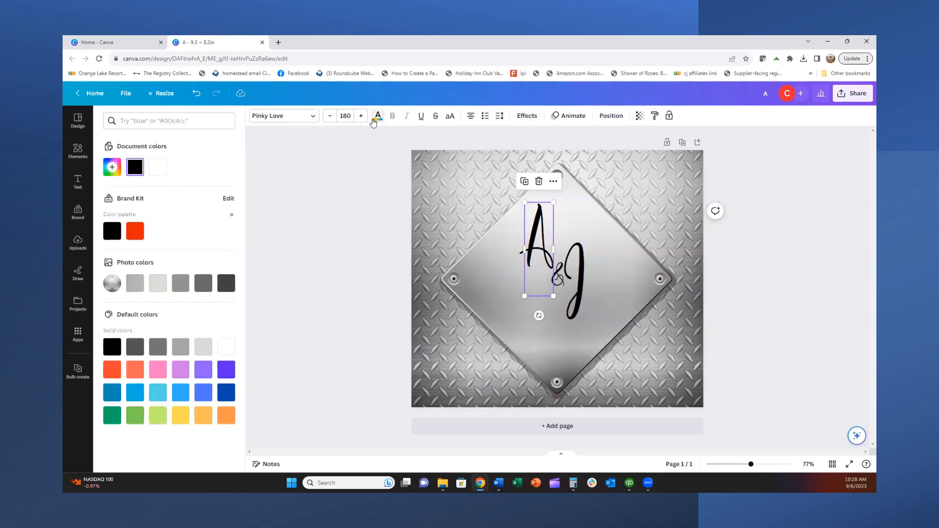
left_click(226, 393)
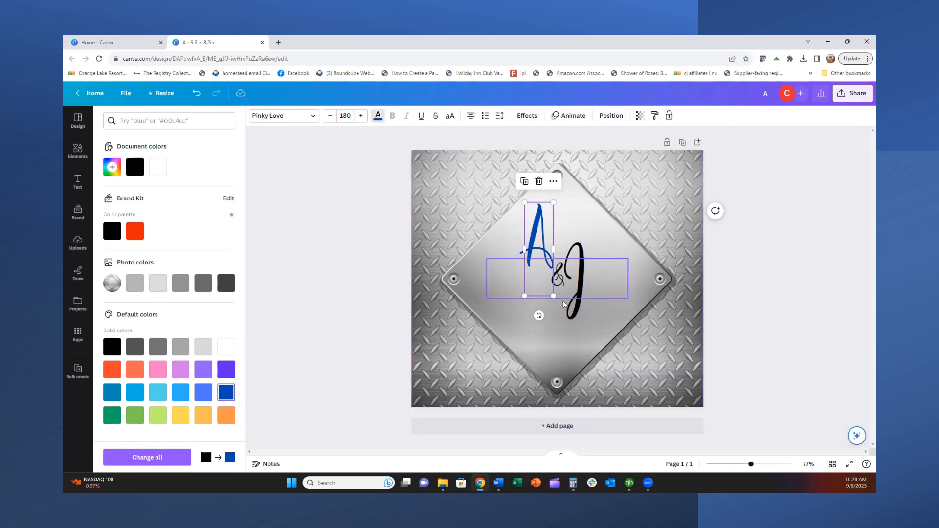
left_click(566, 279)
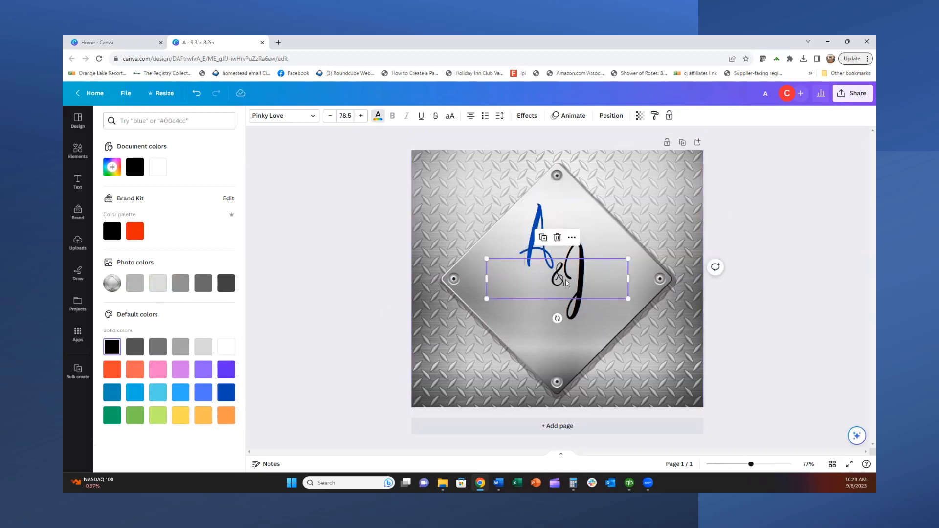
left_click(577, 253)
left_click(377, 116)
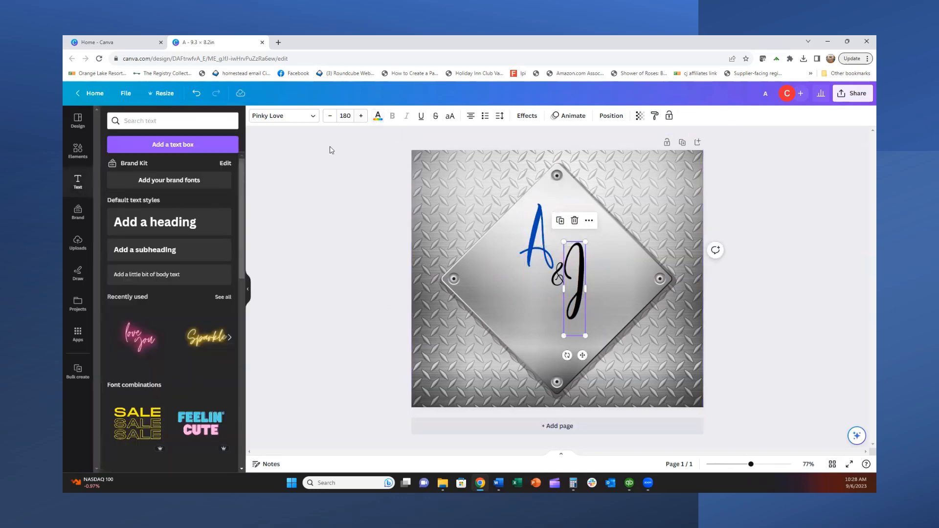
left_click(378, 117)
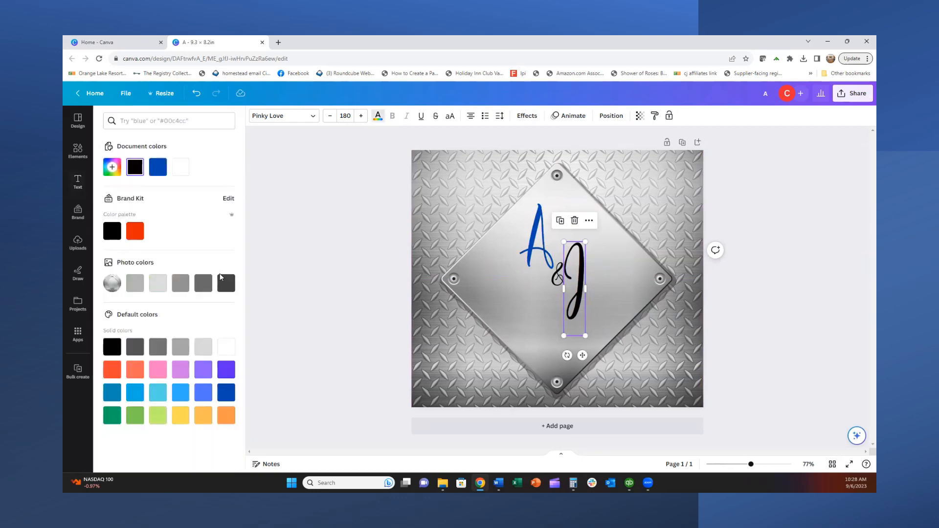
left_click(226, 395)
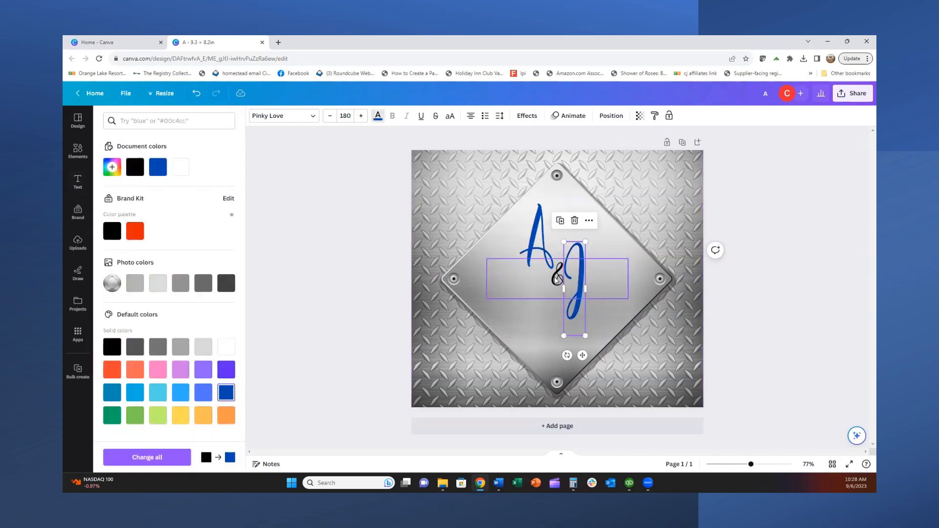
left_click(556, 280)
left_click(554, 282)
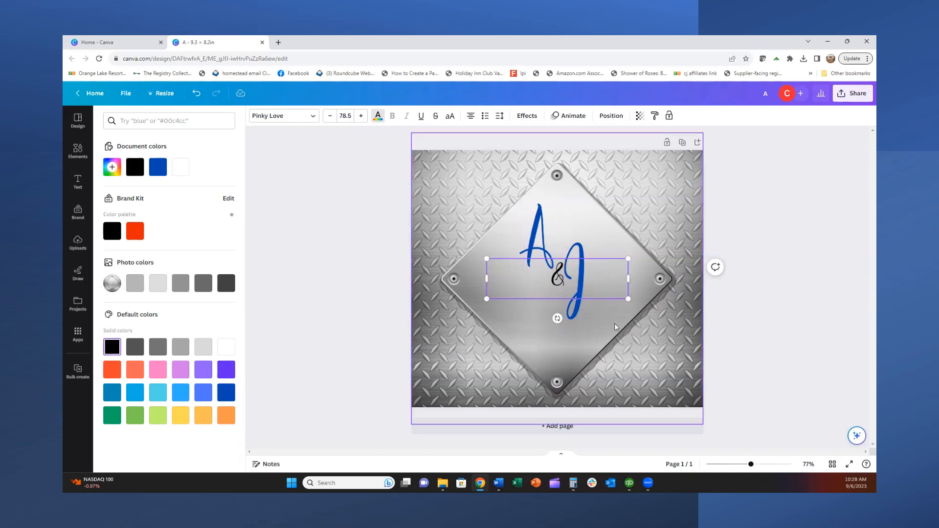
left_click(499, 369)
left_click(574, 294)
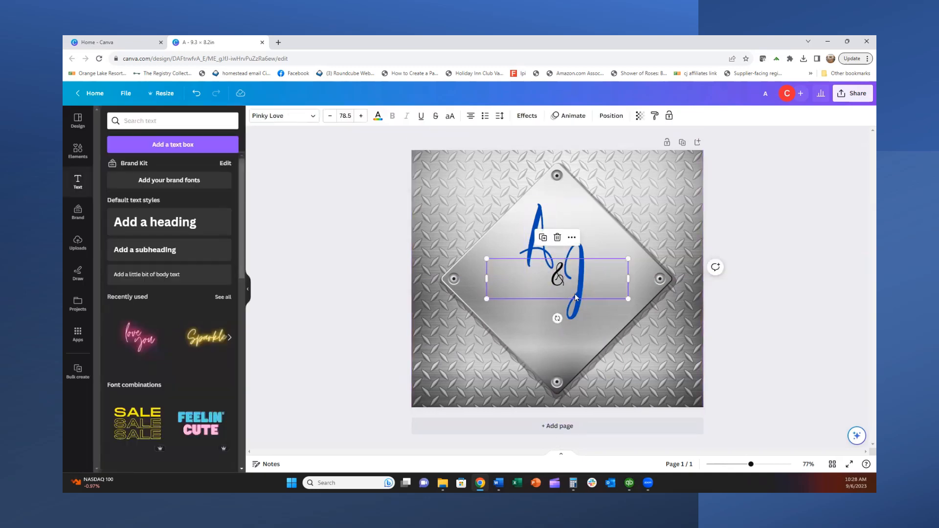
- Apply the Outline text effect to the A and the Splice effect to the ampersand
left_click(527, 245)
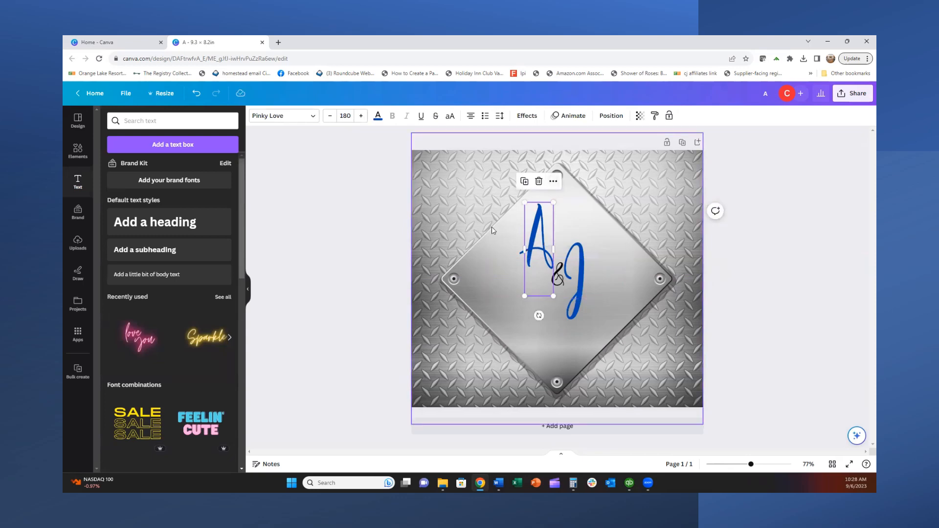
left_click(524, 118)
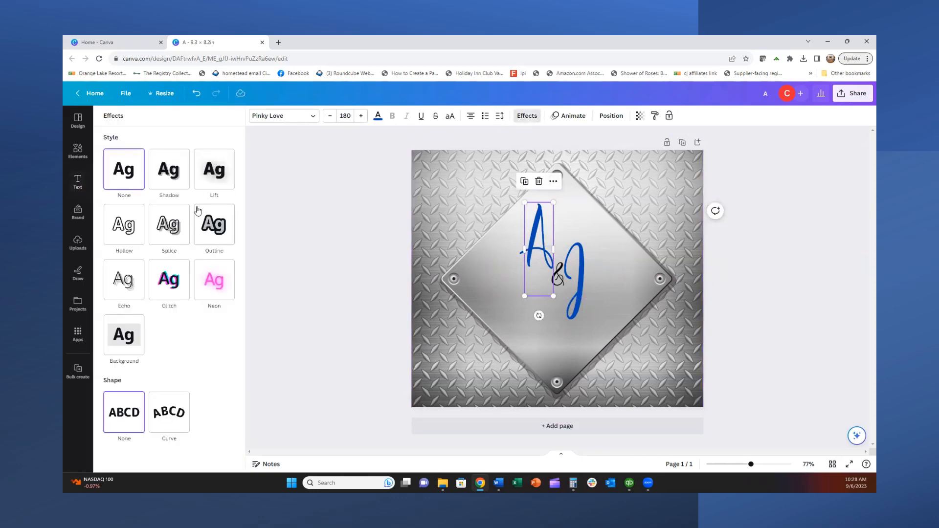
left_click(216, 232)
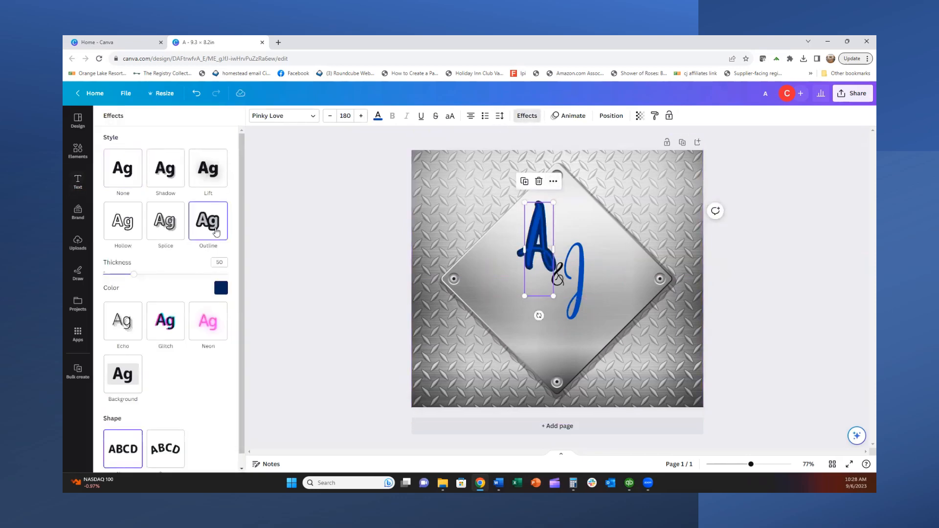
left_click(570, 284)
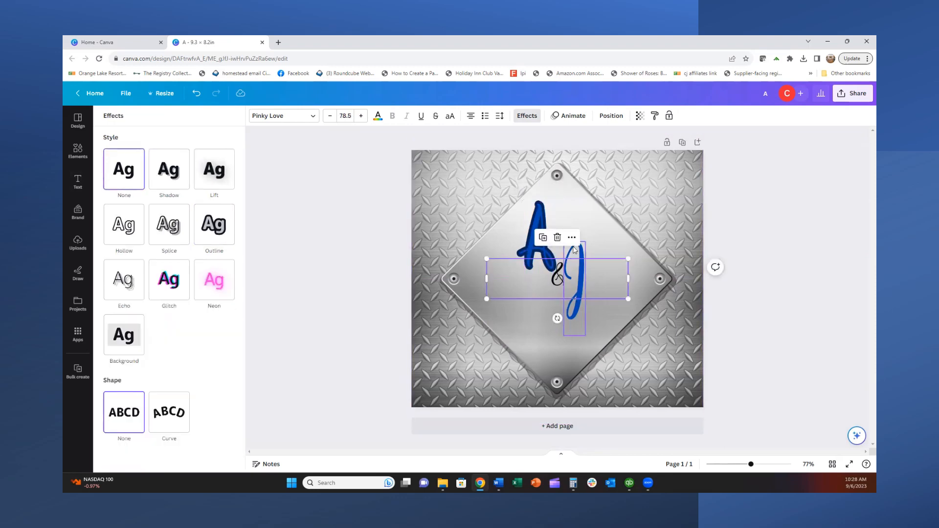
left_click(164, 229)
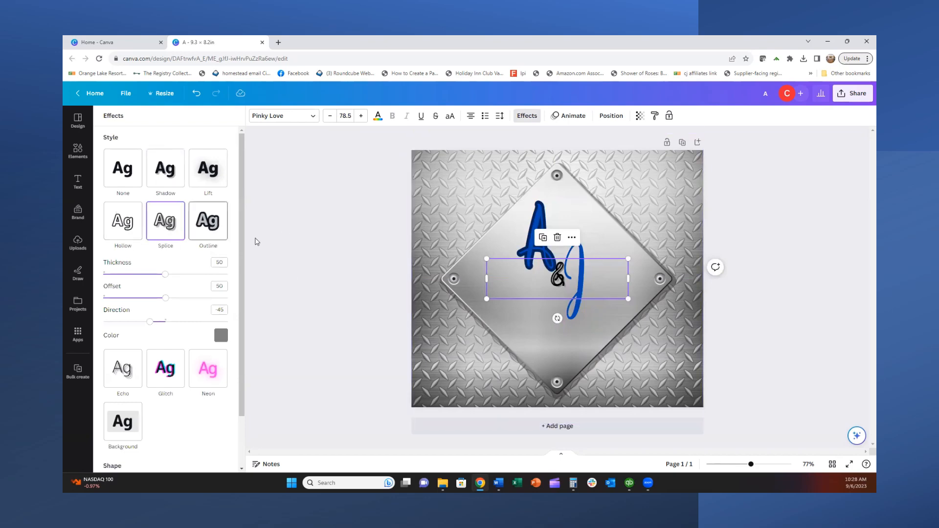
- Apply the Outline text effect to the J and deselect it to view the result
left_click(580, 321)
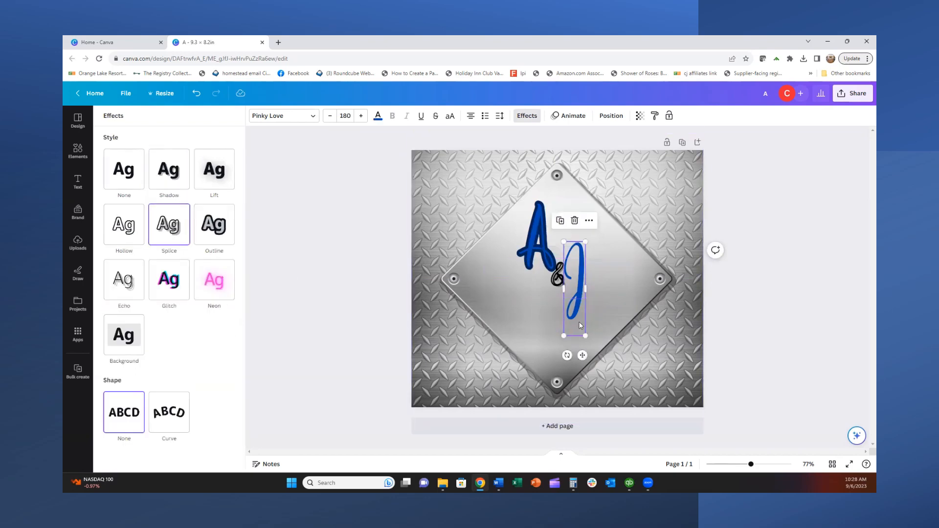
left_click(225, 221)
left_click(622, 303)
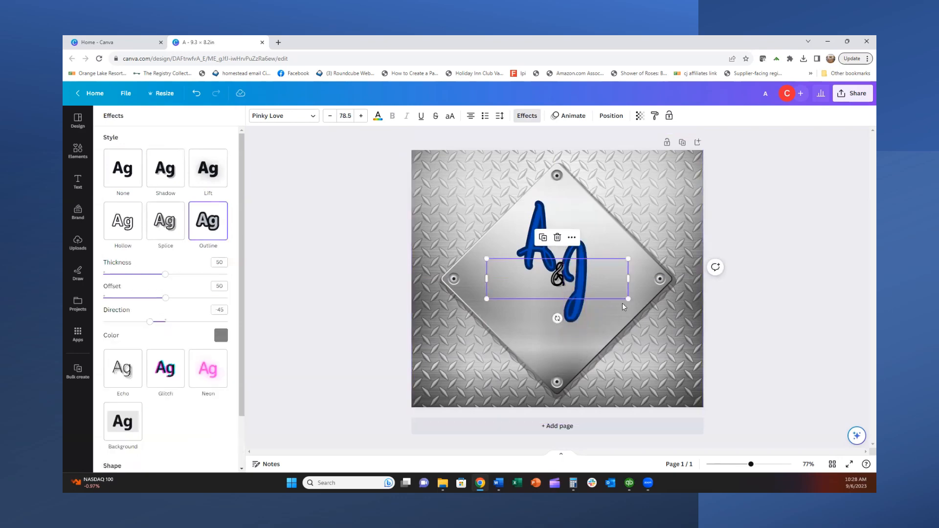
left_click(624, 303)
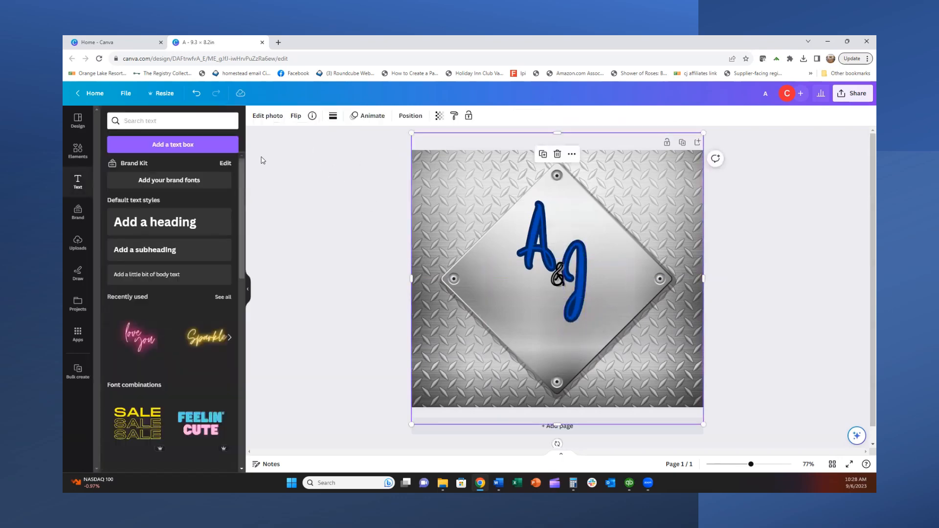
- Undo the text effects on the J, the ampersand and the A
left_click(194, 93)
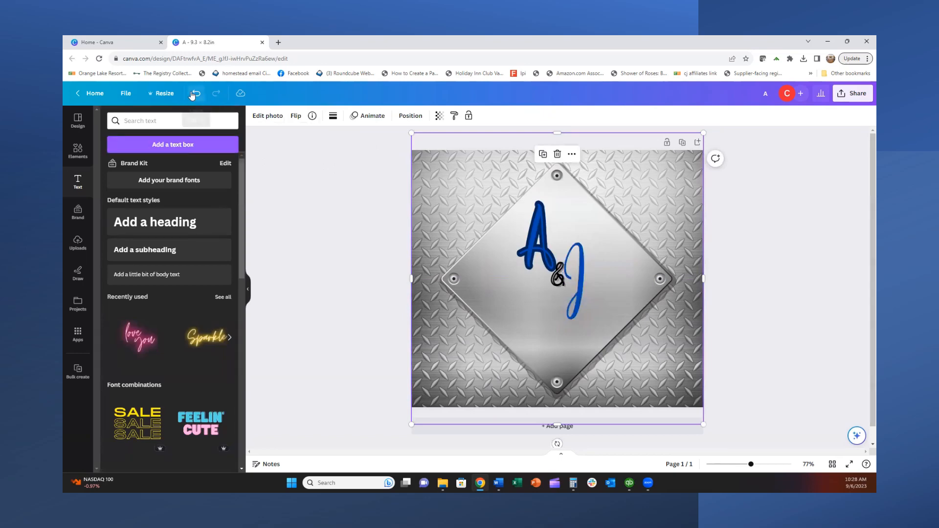
left_click(194, 94)
left_click(194, 94)
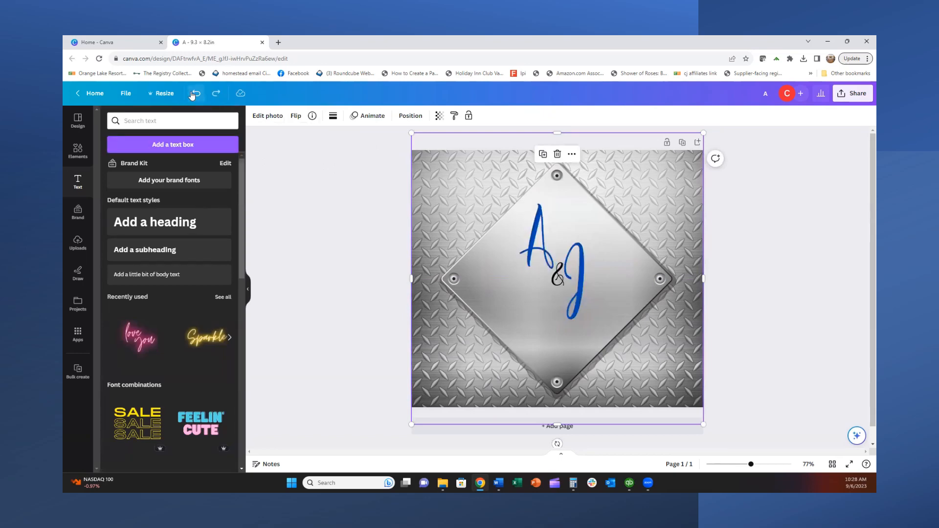
- Try the Outline, Splice, Hollow and Shadow effects on the A and settle on Lift
left_click(536, 250)
left_click(527, 116)
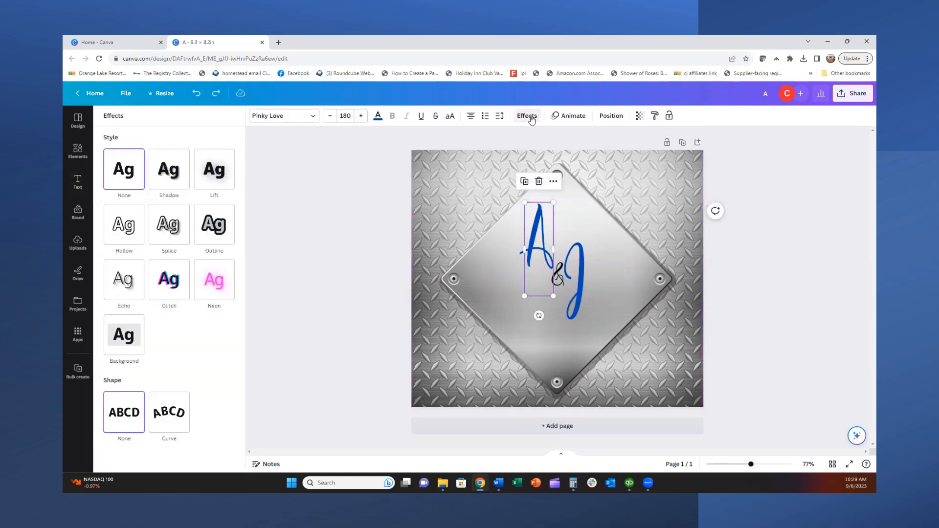
left_click(207, 227)
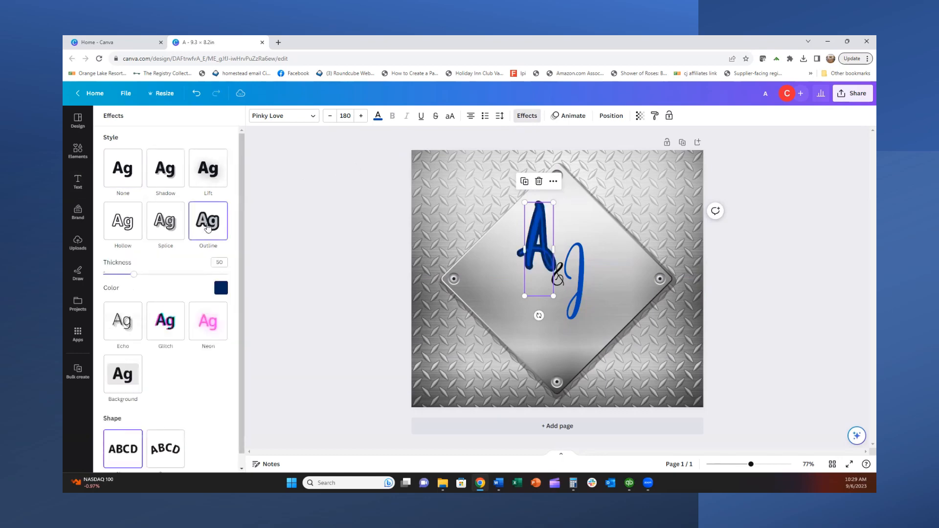
left_click(166, 221)
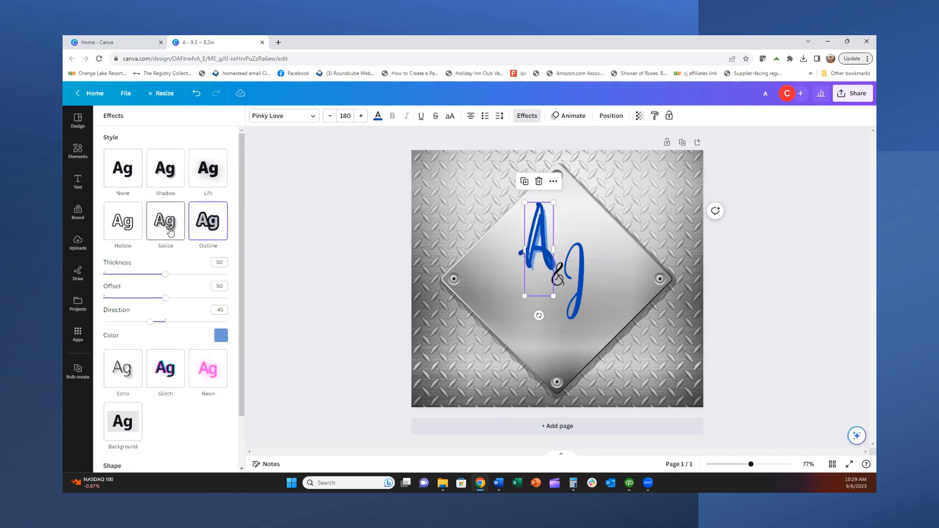
left_click(119, 224)
left_click(120, 169)
left_click(169, 171)
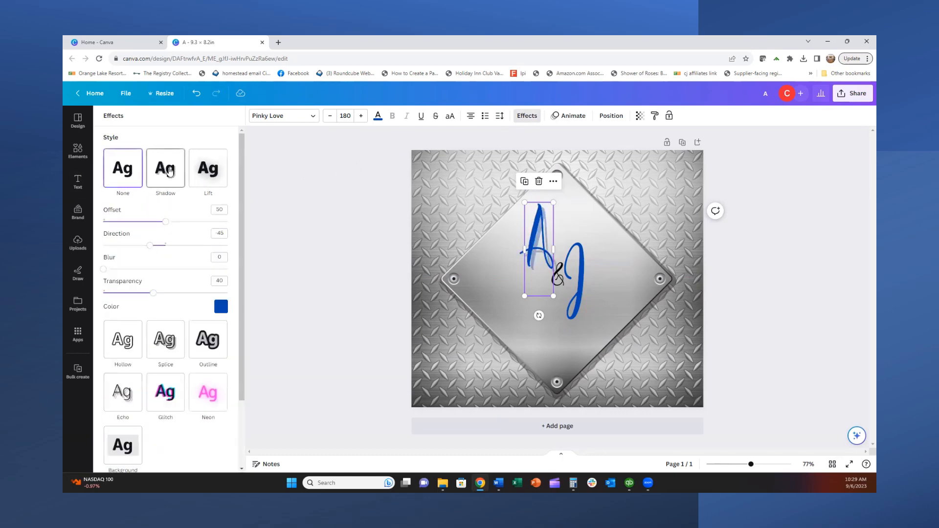
left_click(209, 169)
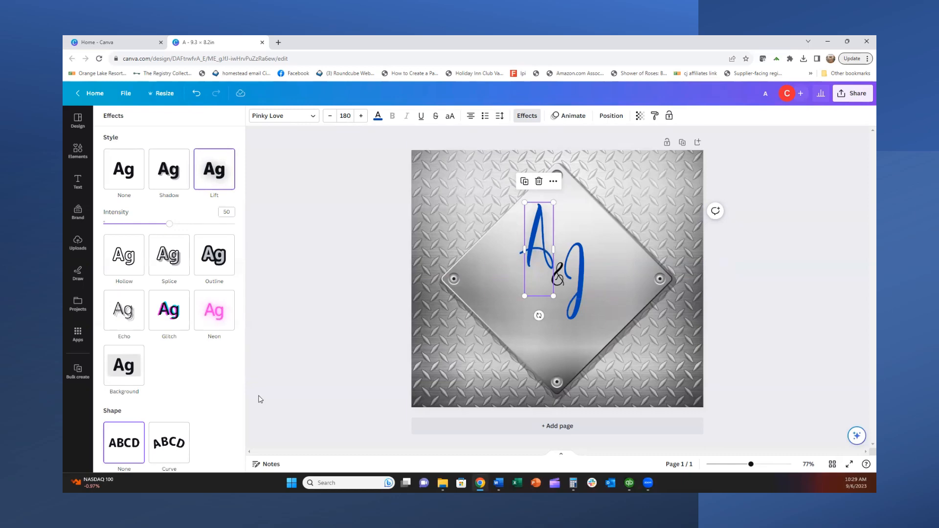
- Give the A the Curve text shape and open its text for editing
left_click(165, 451)
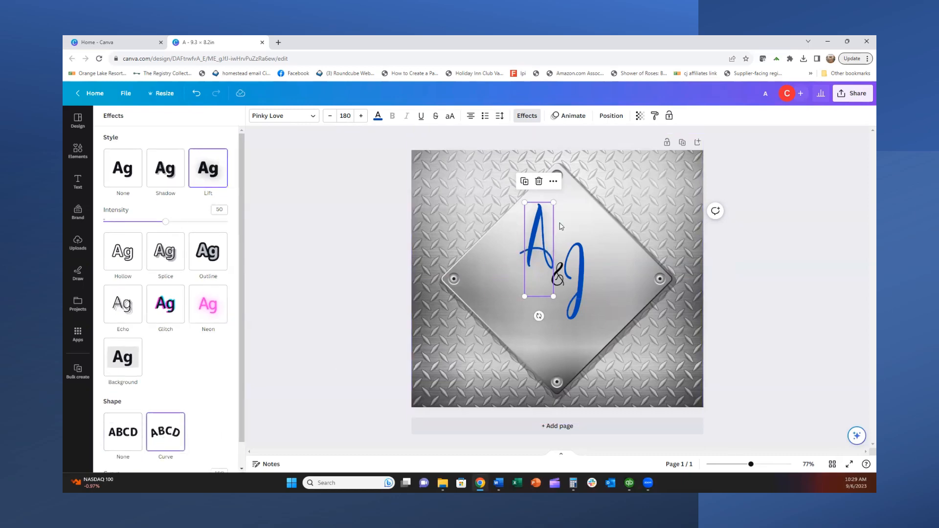
double_click(548, 240)
left_click(549, 240)
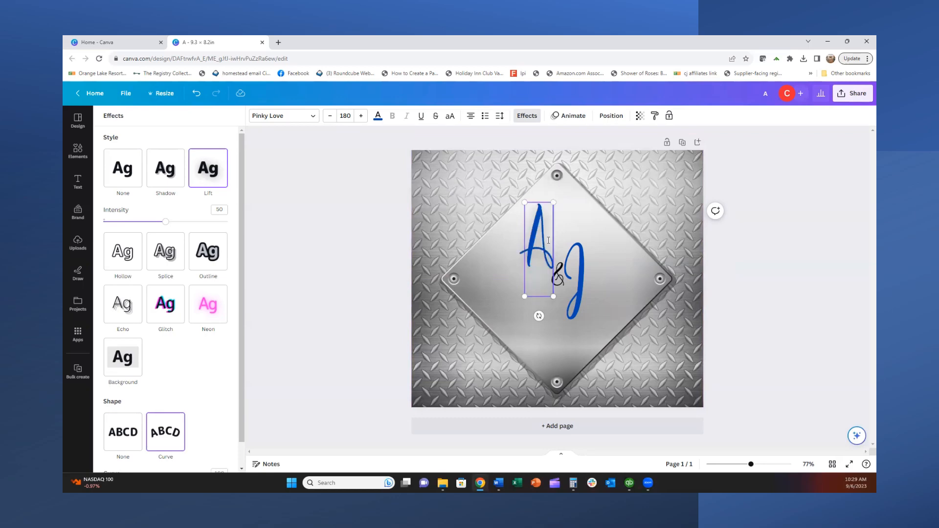
- Extend the A's text to "Animate" and try lower Curve amounts on it, ending at 46
type("nimate")
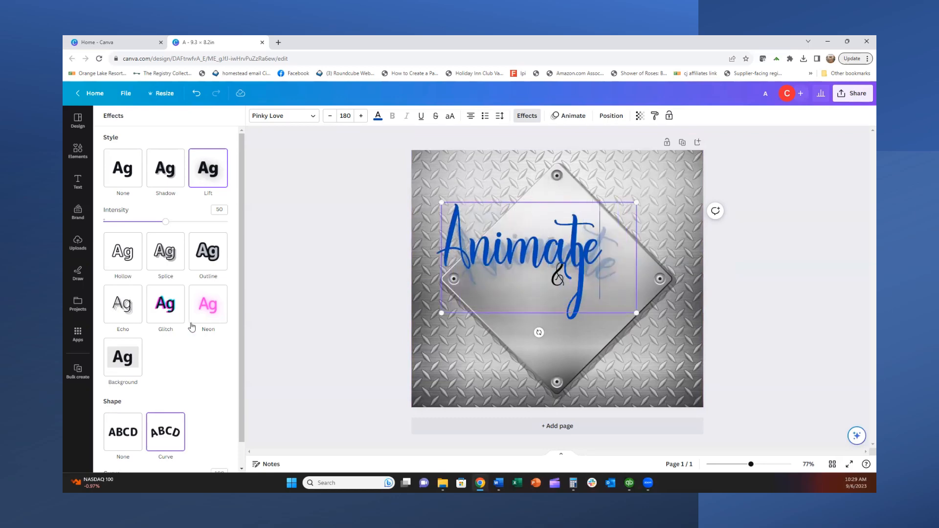
left_click(632, 366)
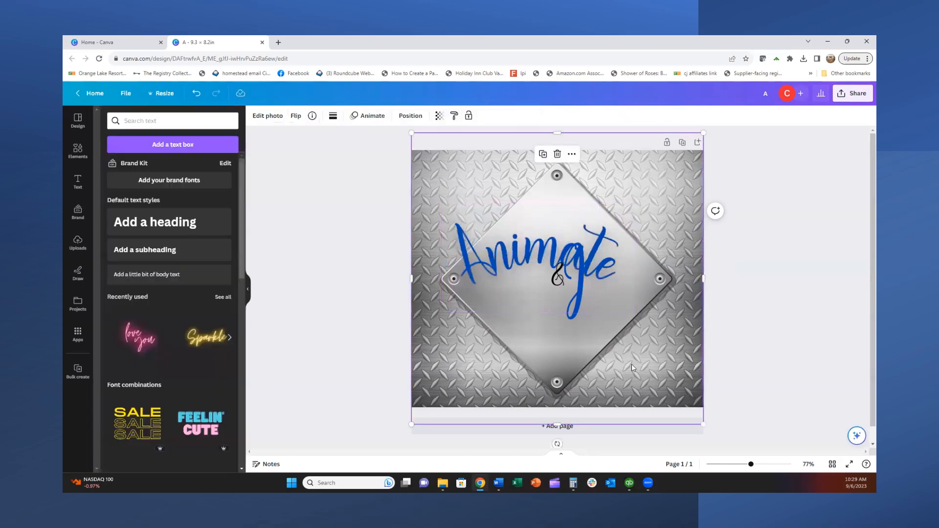
left_click(551, 242)
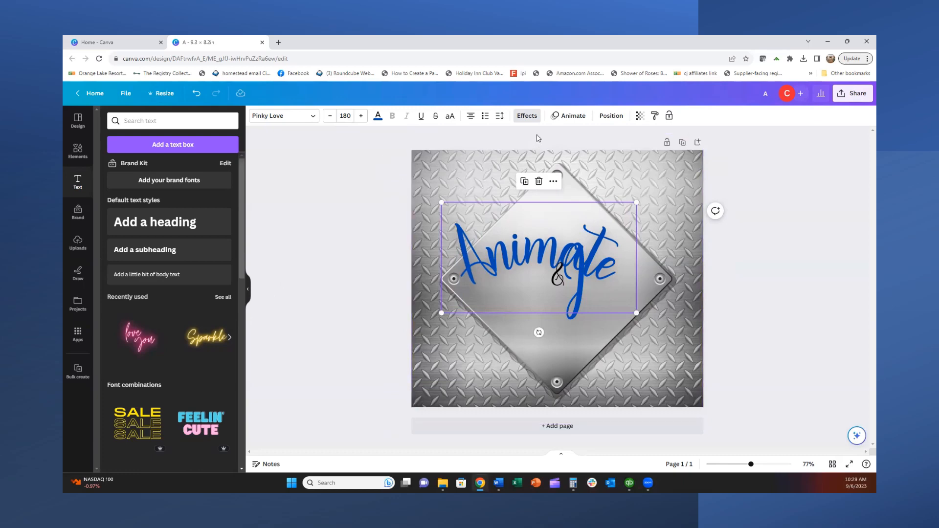
left_click(527, 115)
scroll(195, 392, "down", 2)
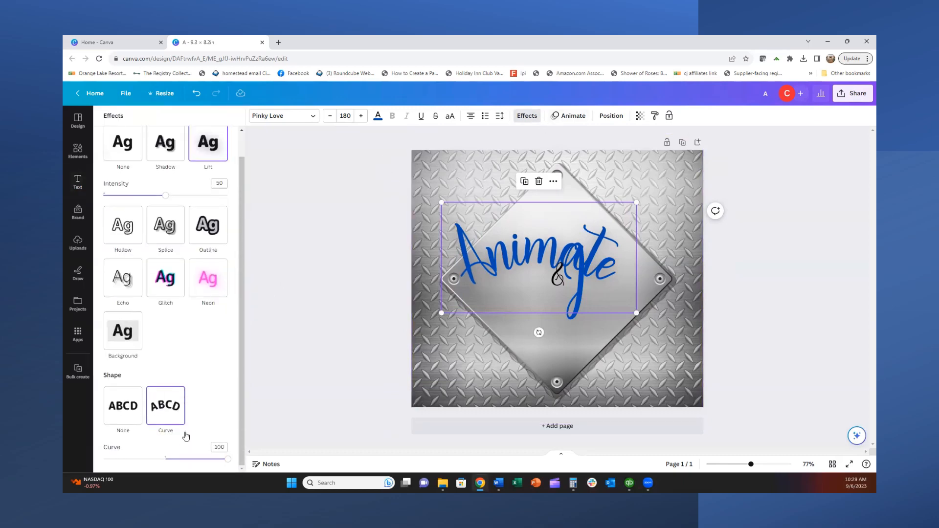
left_click_drag(203, 460, 186, 460)
left_click(203, 460)
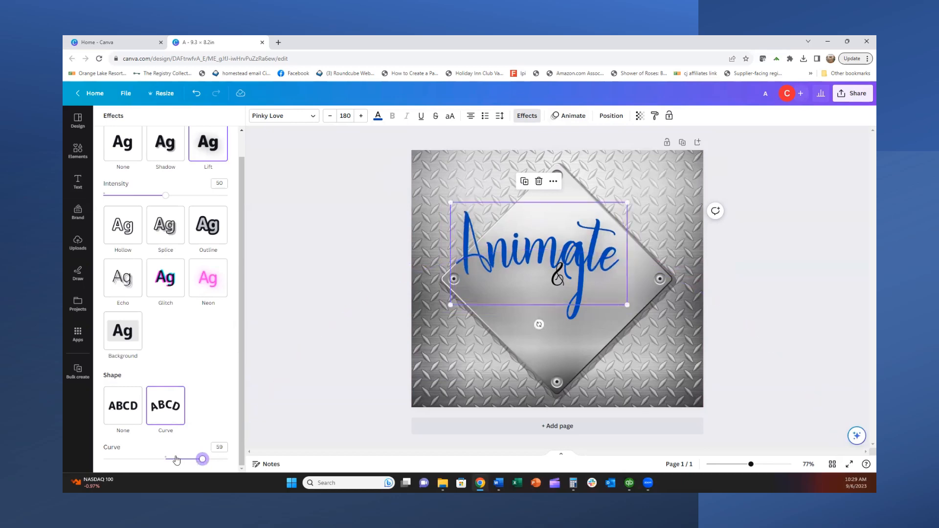
left_click(176, 459)
left_click(195, 459)
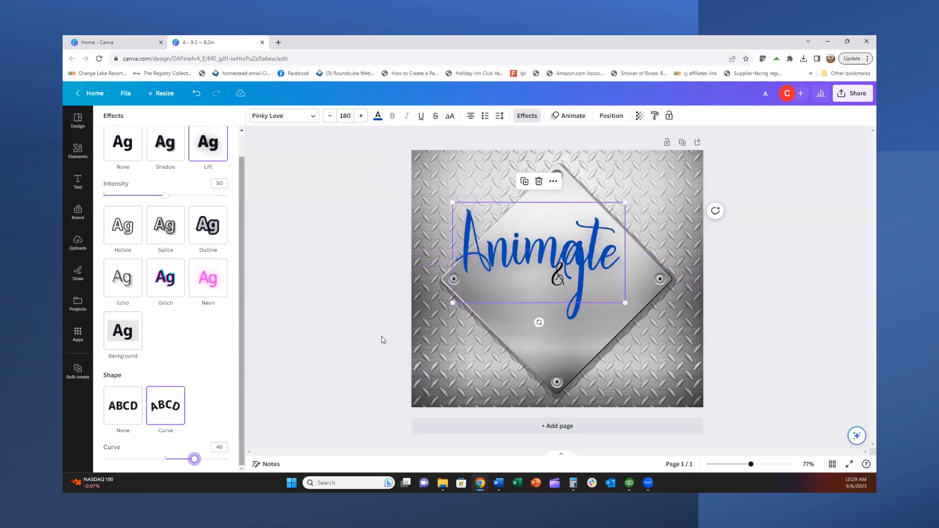
- Undo the curve adjustments, the added "nimate" letters and the Curve shape on the A, and deselect it
left_click(558, 266)
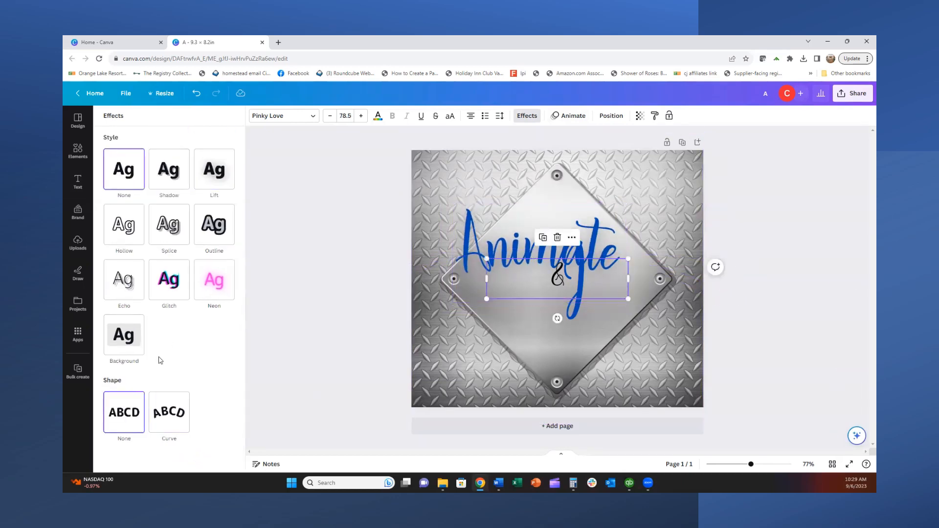
left_click(616, 257)
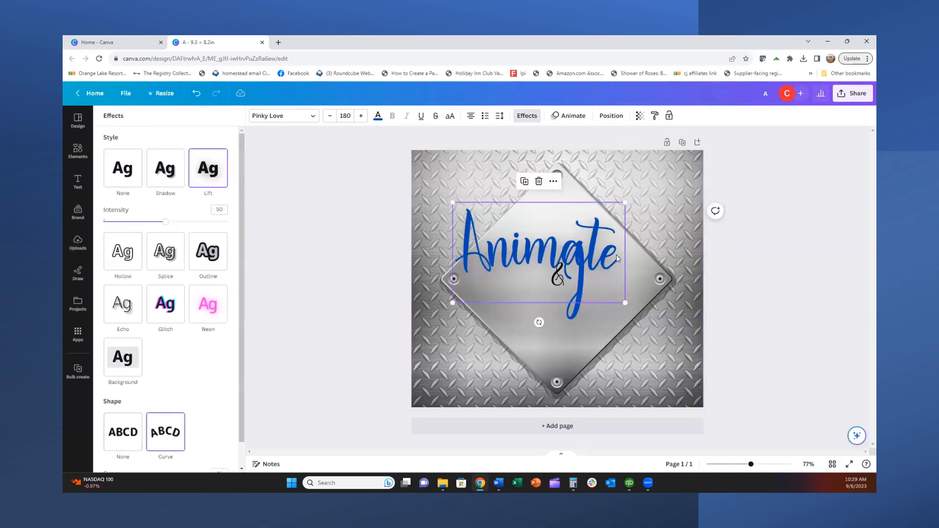
left_click(617, 257)
left_click(613, 251)
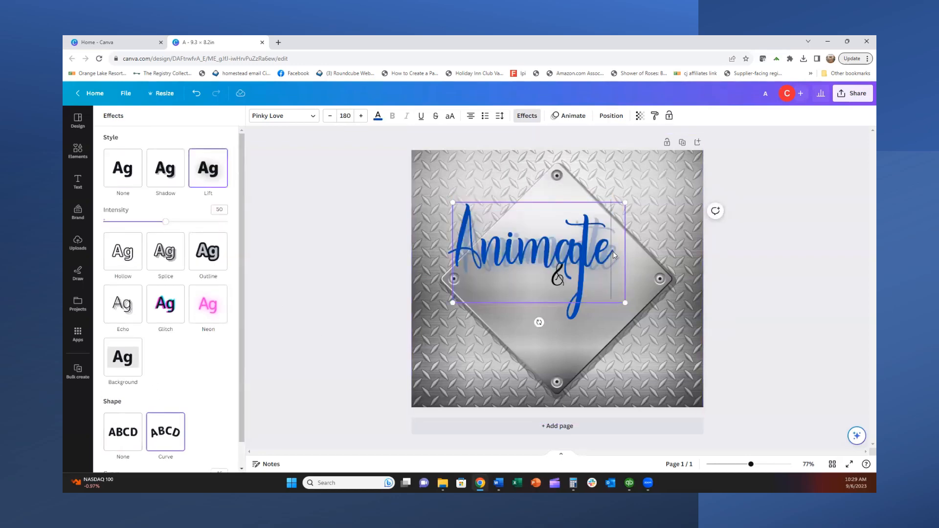
left_click(196, 93)
left_click(196, 93)
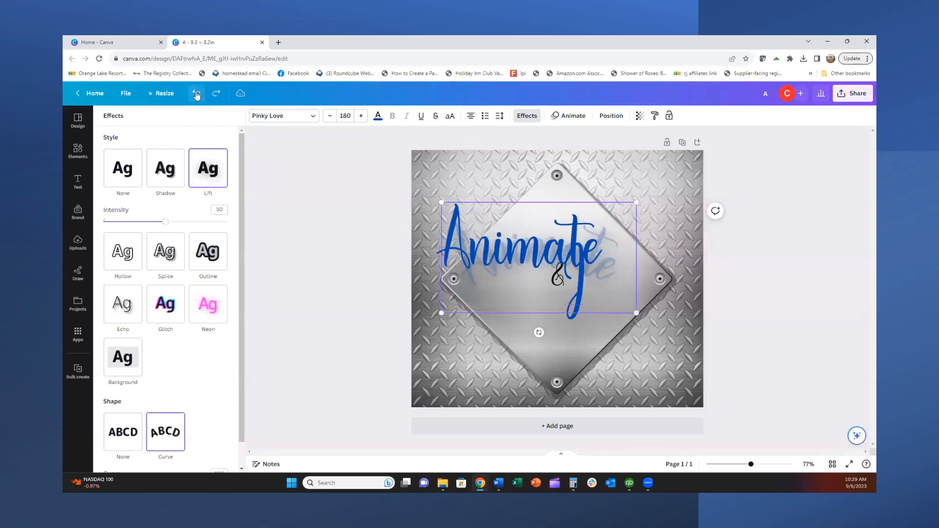
left_click(196, 93)
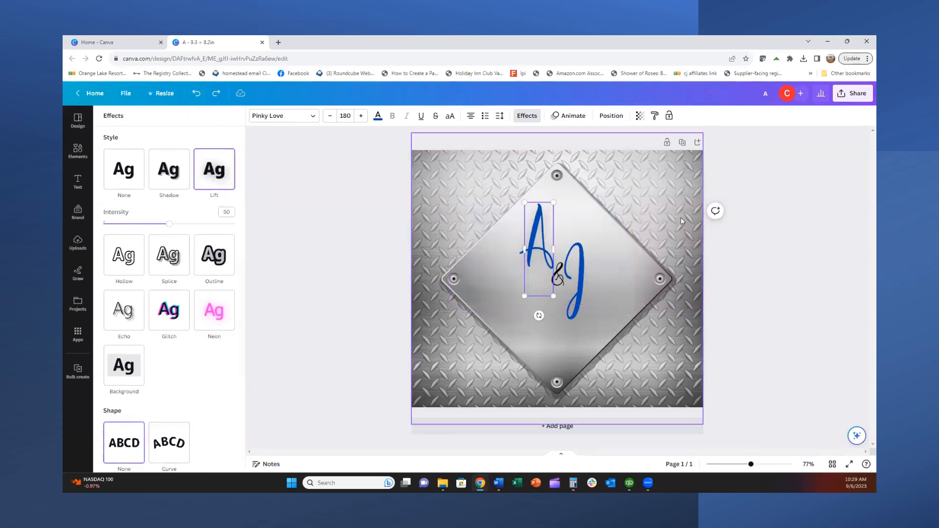
left_click(655, 215)
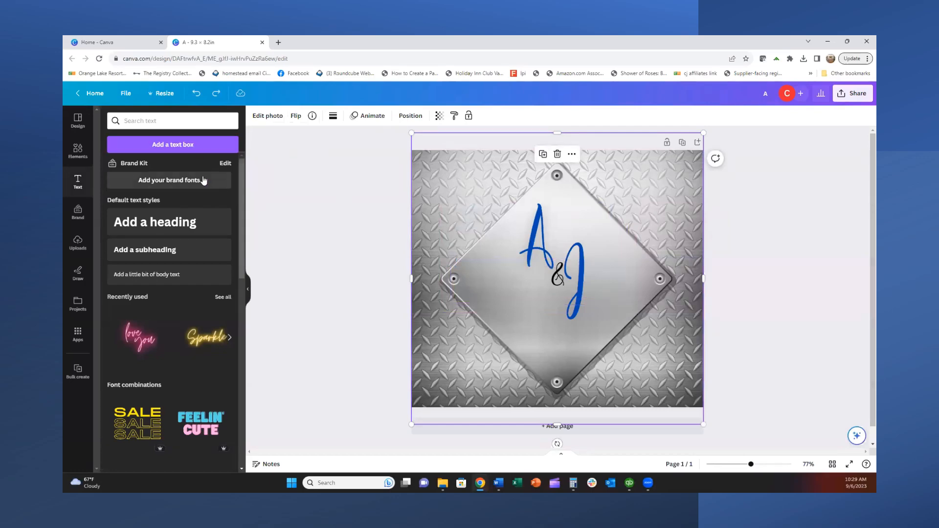
- Add a text box reading "Design" at the middle of the plate and enlarge it to font size 63.5
left_click(163, 145)
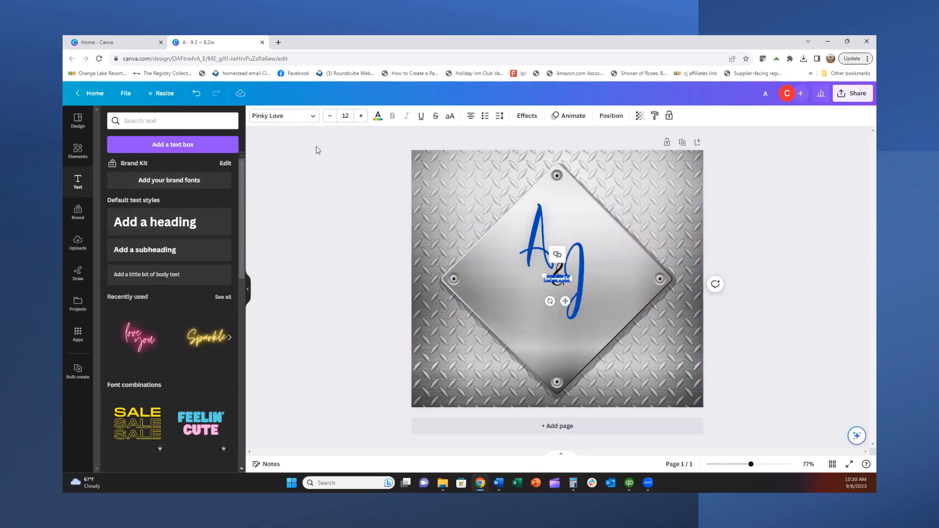
type("A")
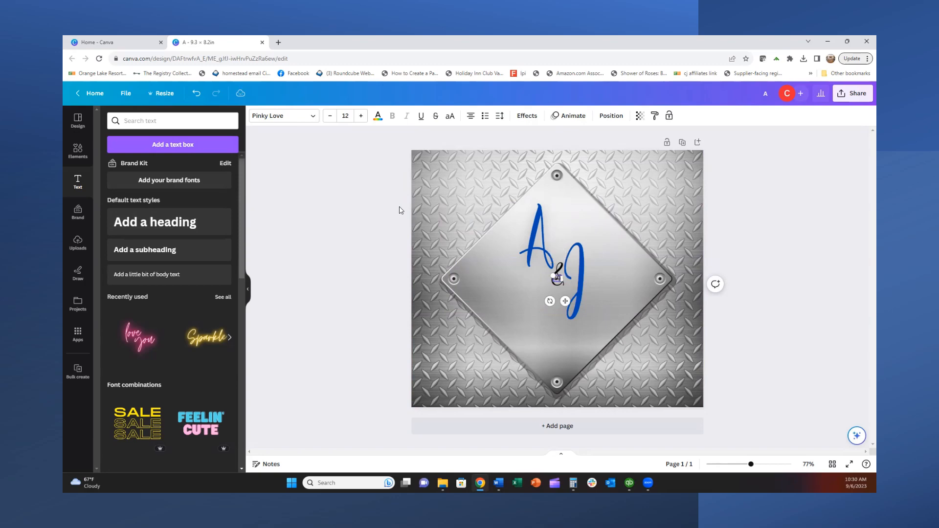
left_click_drag(553, 275, 516, 251)
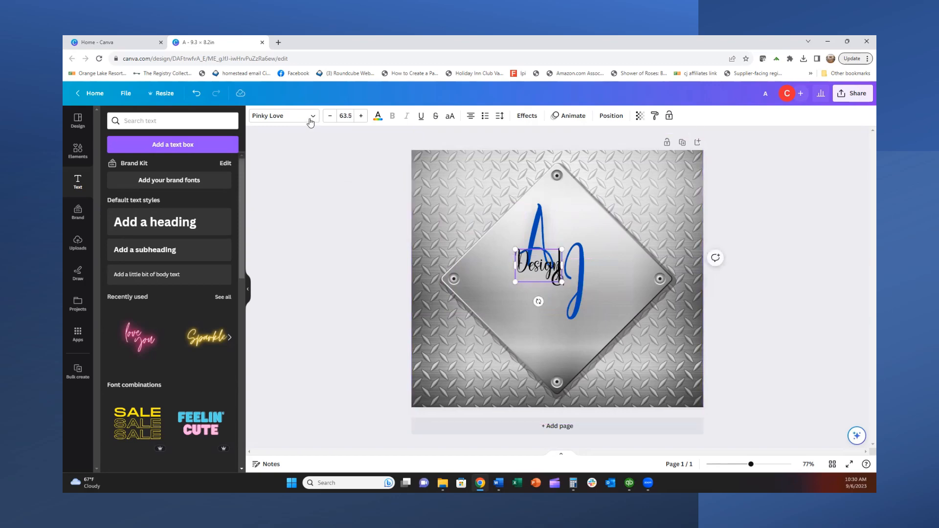
- Try the Halimah Monoline font on the "Design" text and settle on Jorja Smith Sans Regular
left_click(312, 117)
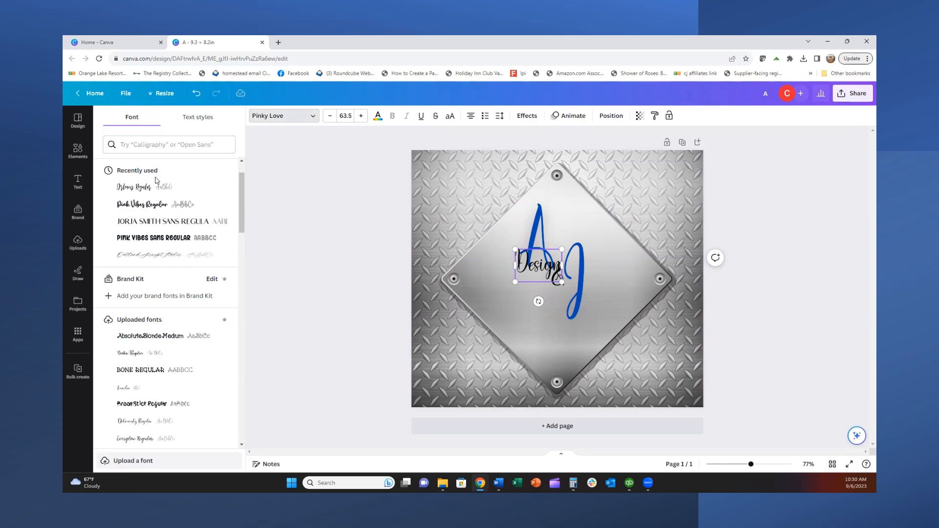
scroll(156, 182, "down", 4)
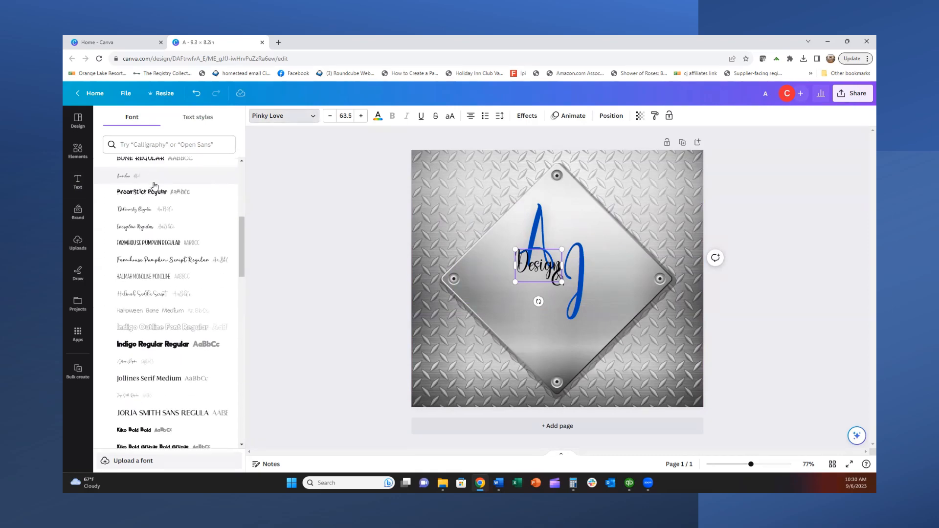
left_click(147, 277)
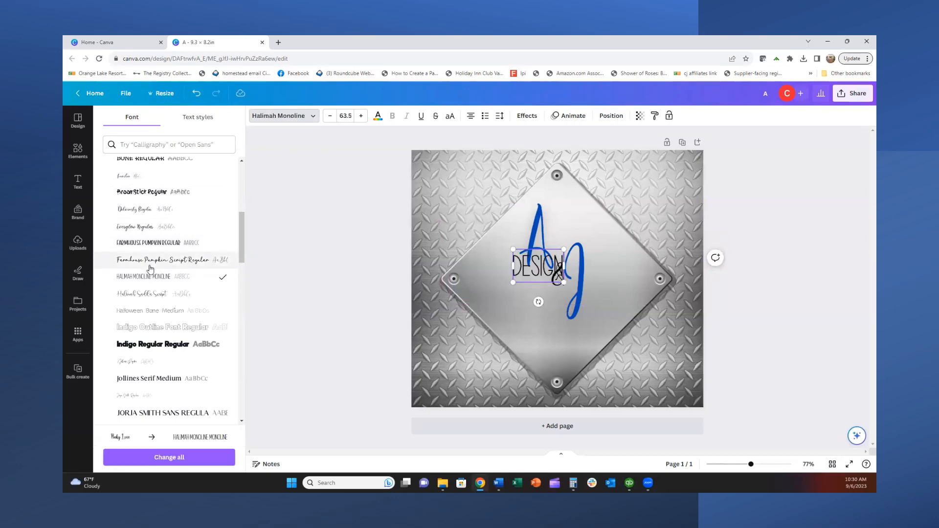
scroll(150, 269, "up", 5)
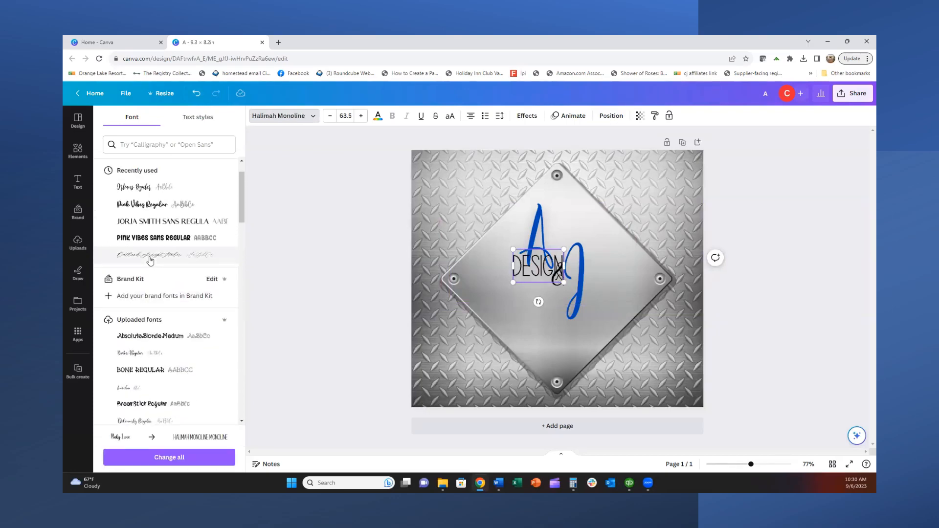
left_click(157, 225)
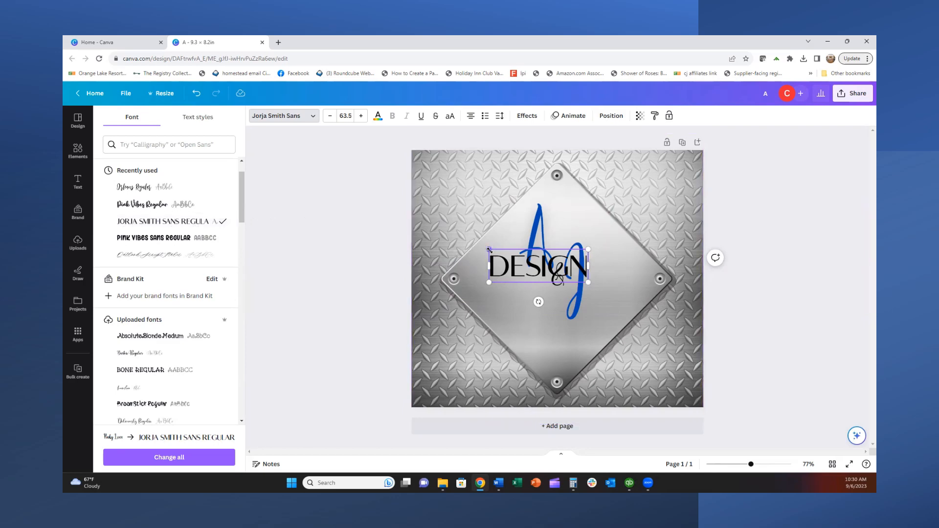
- Shrink the DESIGN text to size 19.5 and place it just beneath the ampersand
left_click_drag(490, 249, 554, 289)
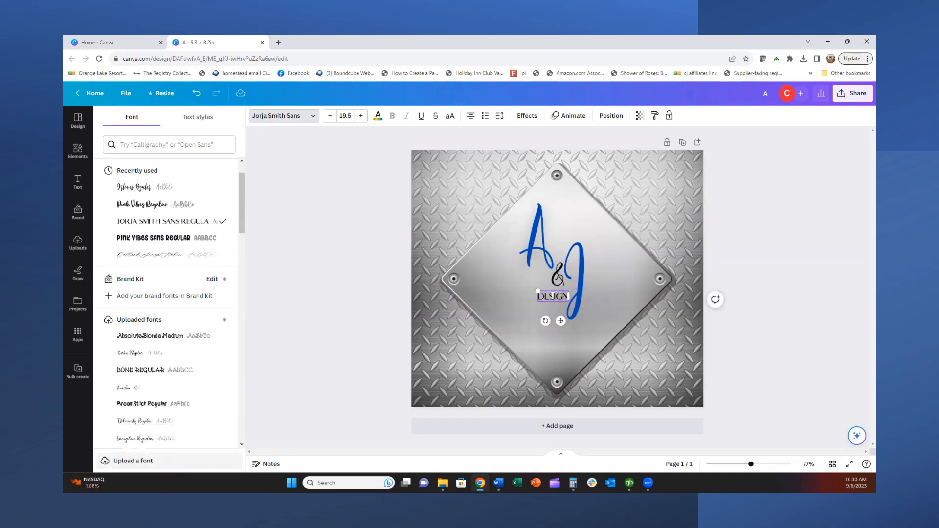
left_click(552, 292)
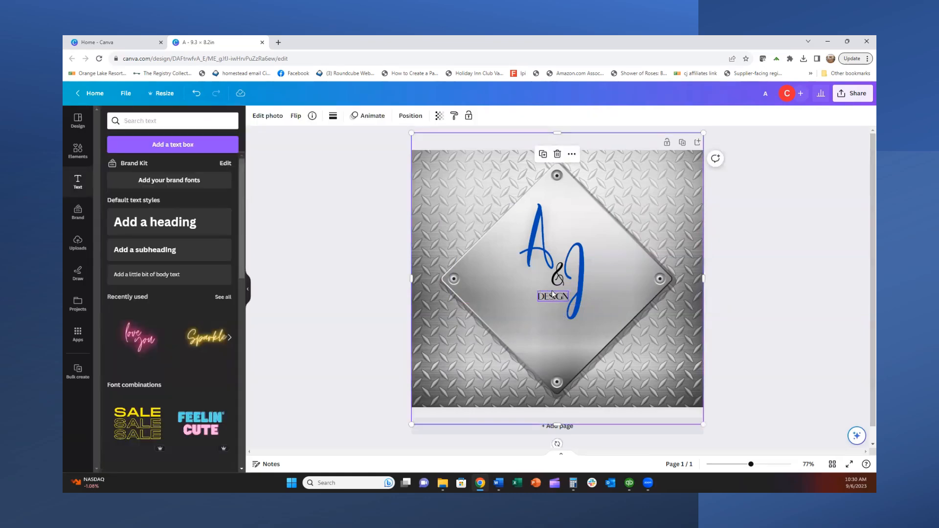
left_click(552, 294)
left_click(552, 296)
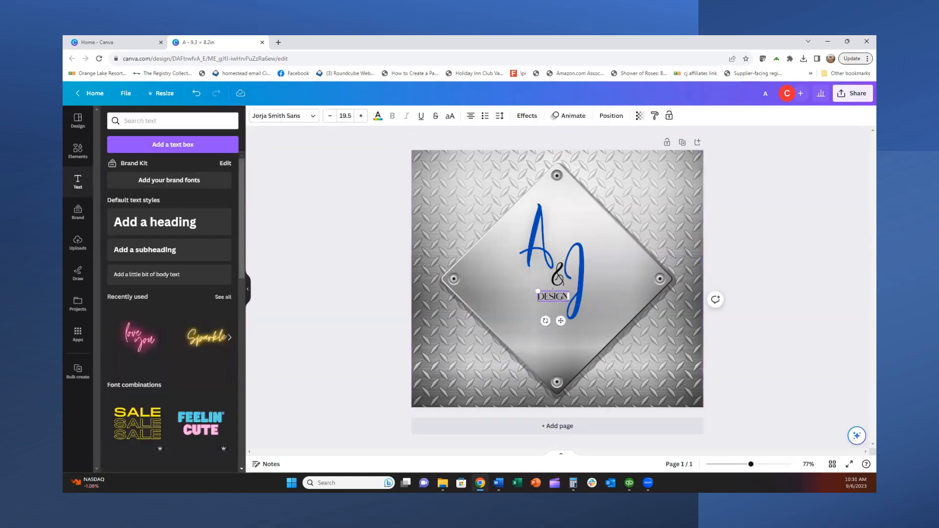
left_click_drag(552, 289, 552, 287)
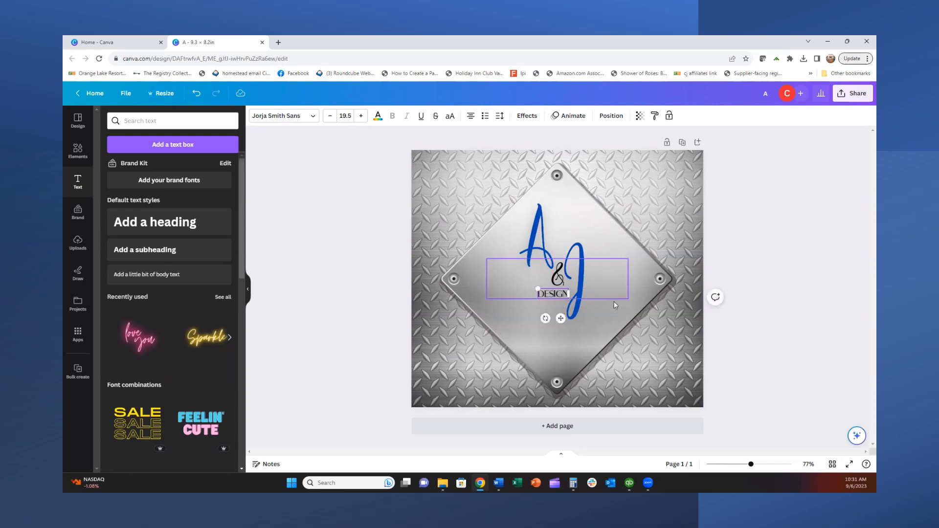
left_click(615, 369)
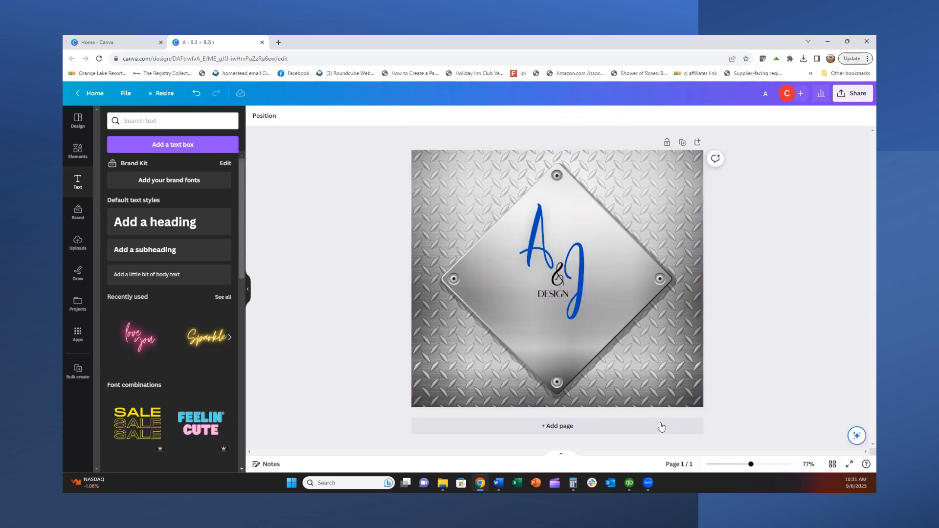
- Nudge the DESIGN text slightly right so it sits centred under the ampersand, and deselect it
left_click(552, 293)
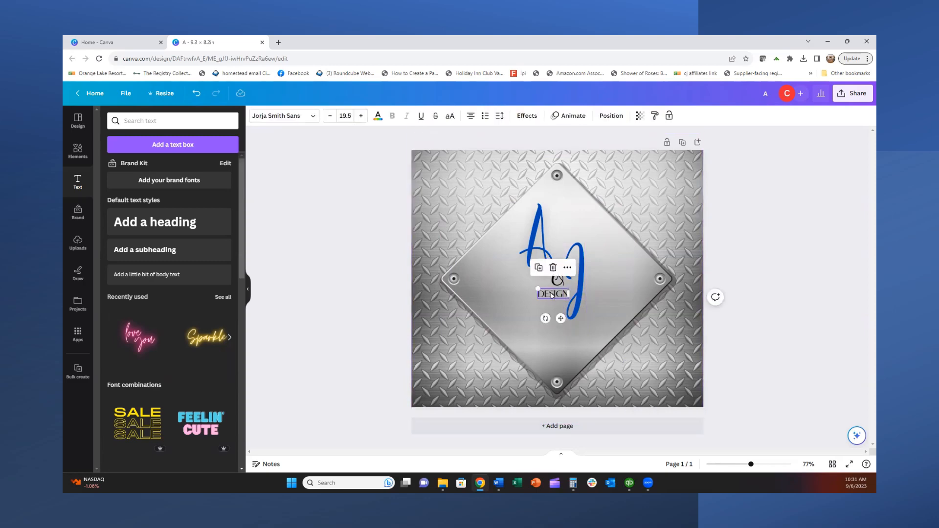
left_click(553, 292)
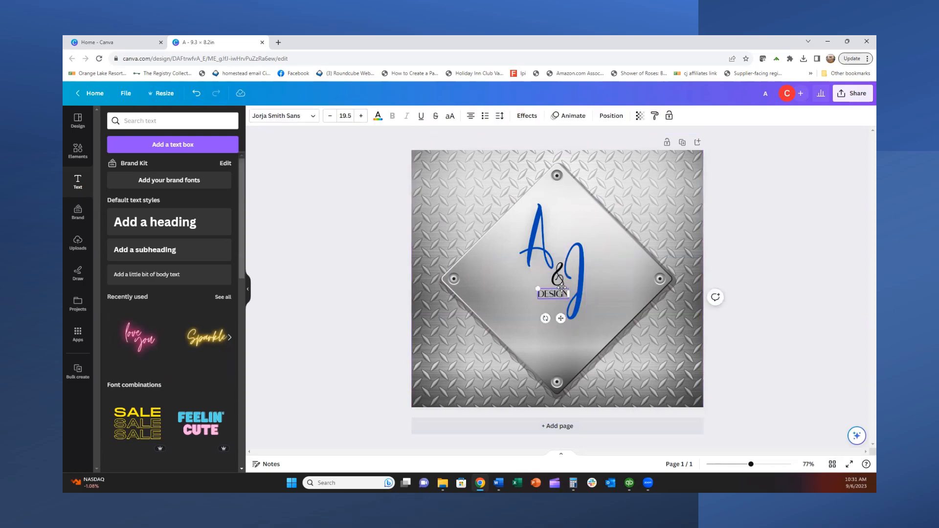
left_click_drag(562, 288, 565, 288)
left_click(615, 313)
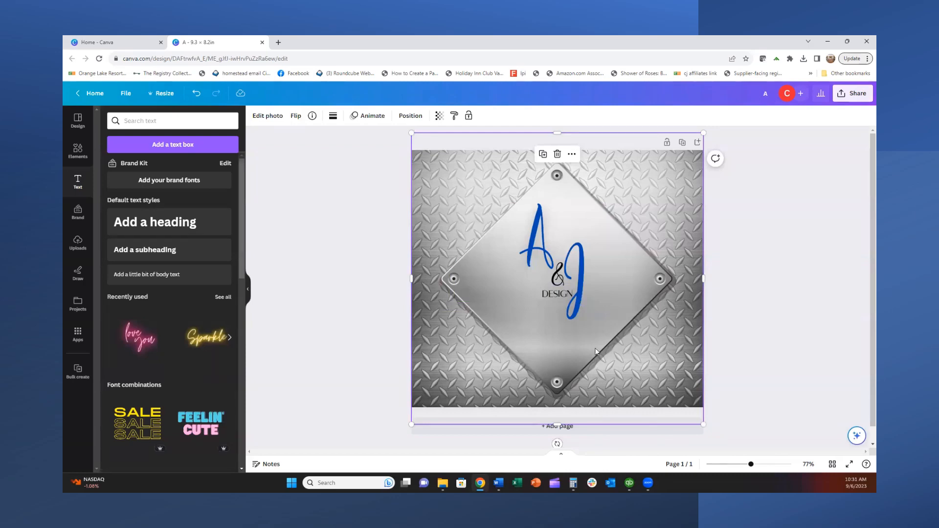
- Move the blue A slightly down toward the ampersand and deselect it
left_click(533, 251)
left_click_drag(532, 249, 528, 250)
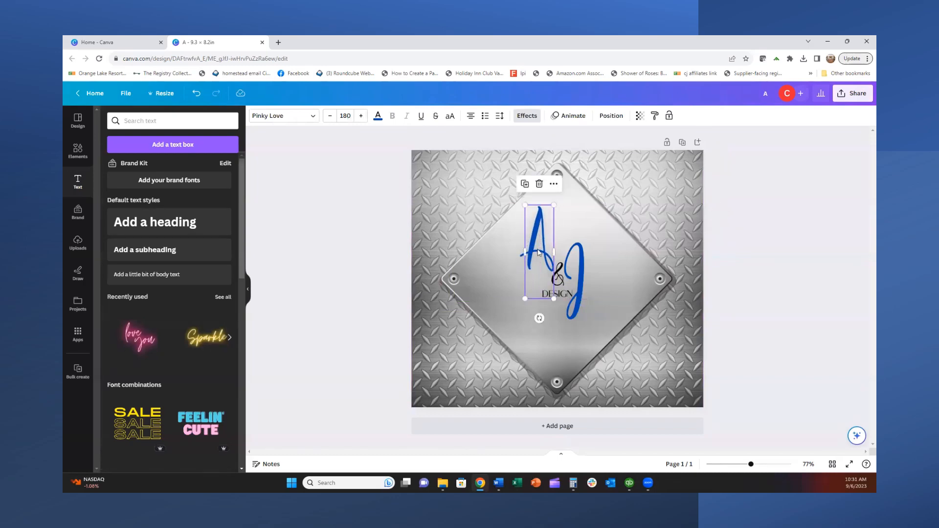
left_click(606, 329)
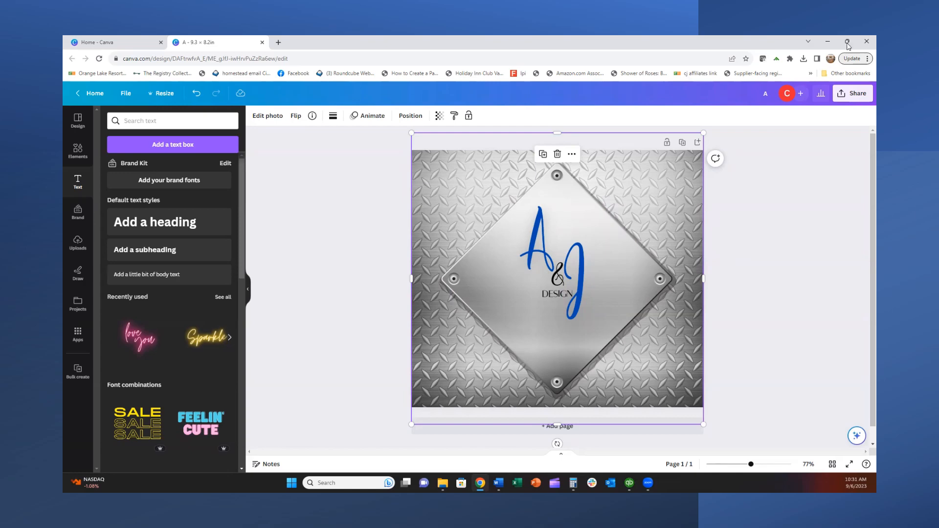
- Download the design as a PNG at size 2.875 with a transparent background
left_click(841, 96)
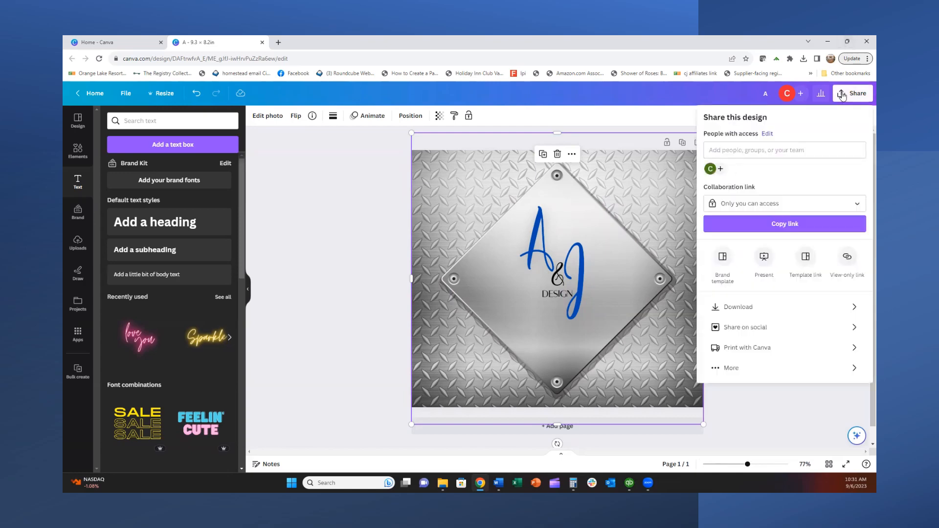
left_click(750, 307)
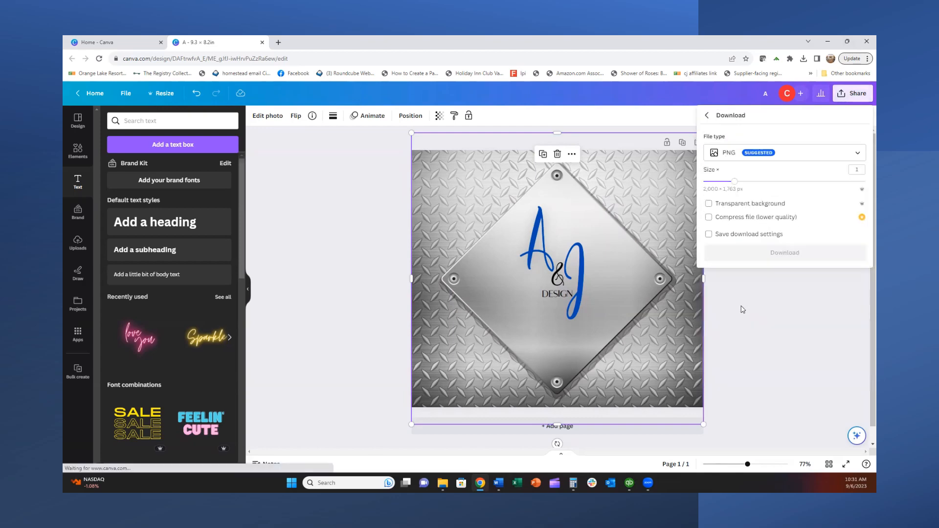
left_click(850, 182)
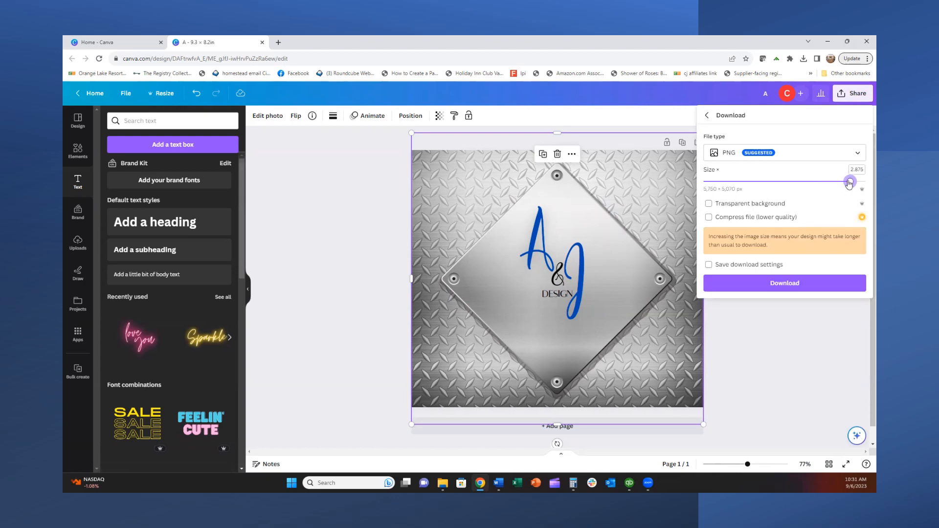
left_click(709, 206)
left_click(774, 291)
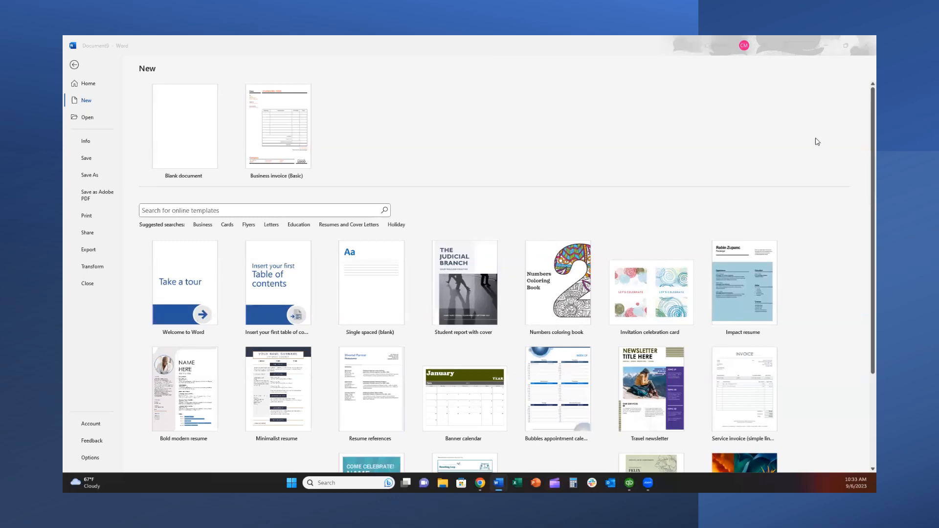
- Create a new blank document in Word
left_click(180, 142)
left_click(180, 142)
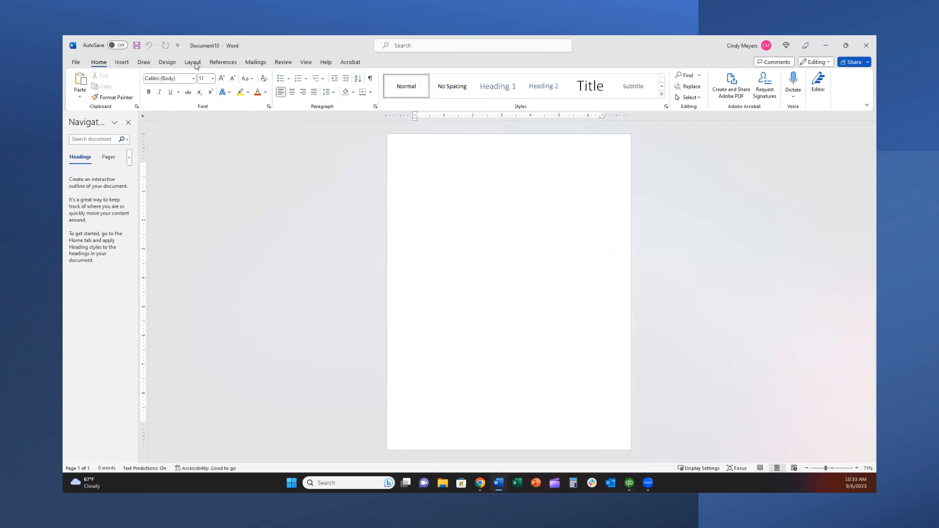
- Set the blank document's page size to Letter (8.5 x 11 in) with landscape orientation
left_click(193, 63)
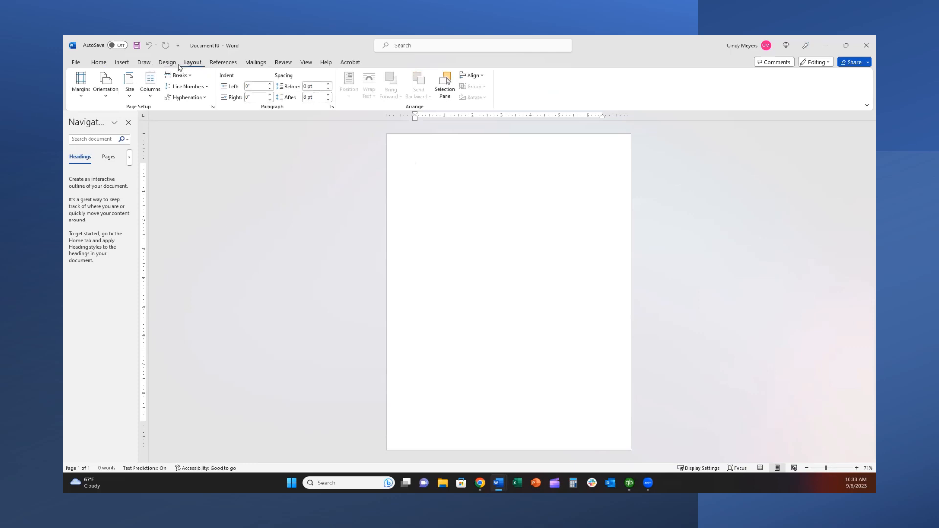
left_click(130, 94)
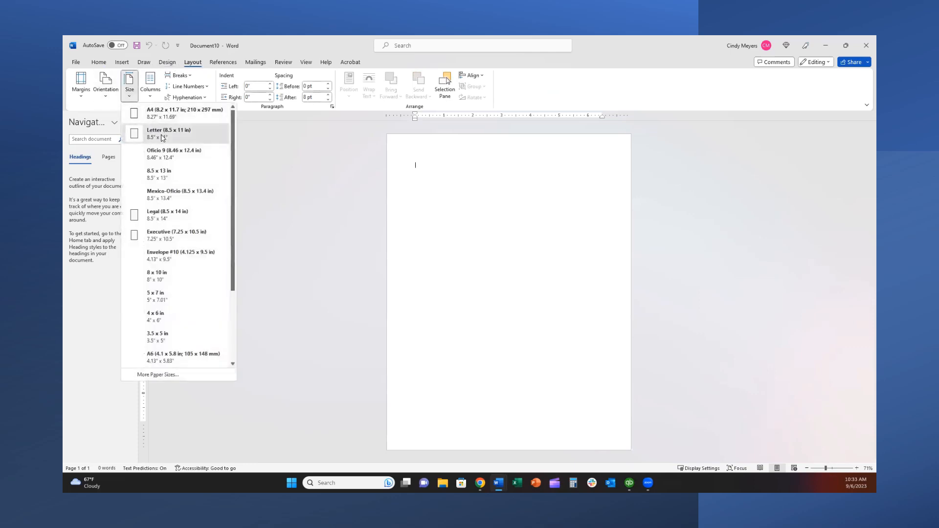
left_click(159, 135)
left_click(106, 93)
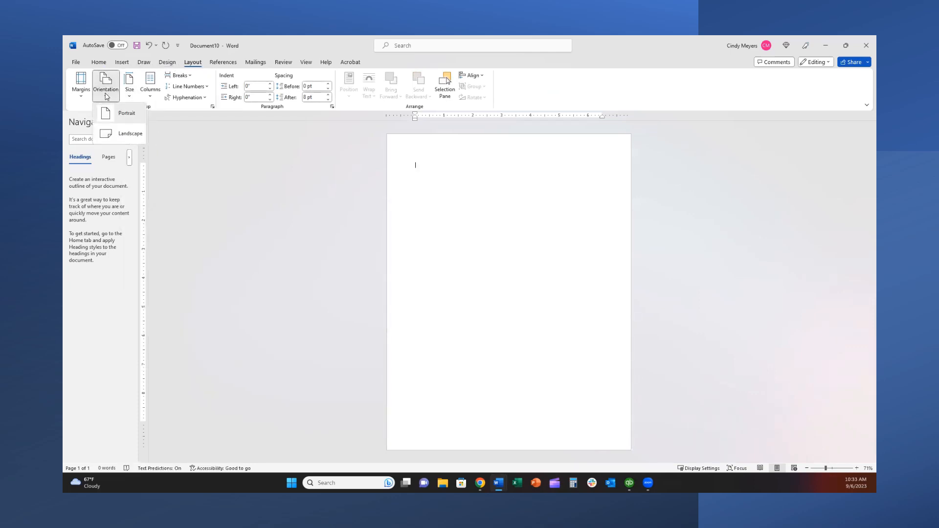
left_click(111, 139)
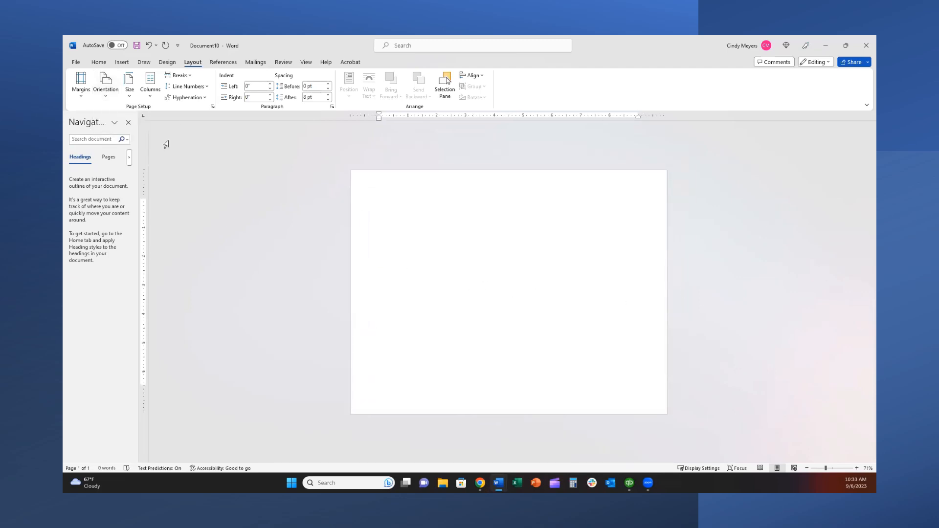
- Apply the last custom margins of 0" on all sides and close the Navigation pane
left_click(82, 87)
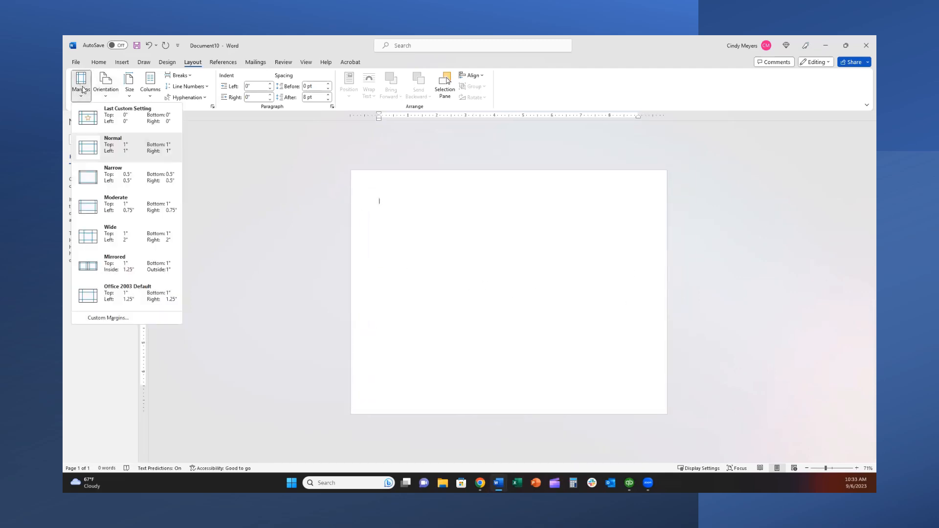
left_click(118, 117)
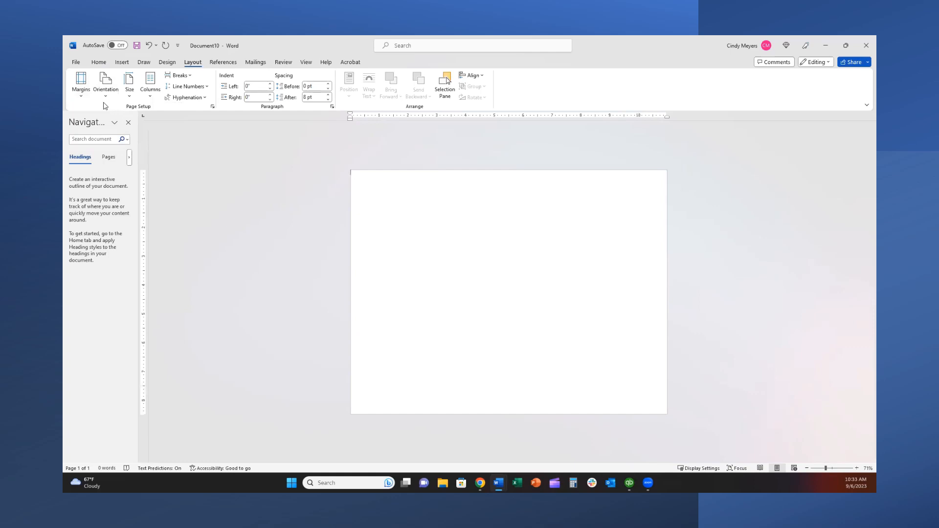
left_click(130, 123)
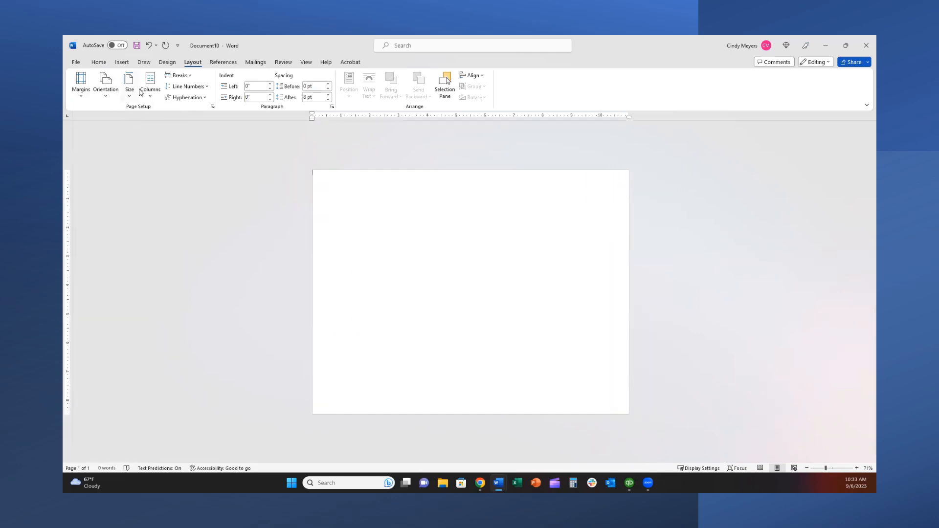
- Insert the picture A from the Downloads folder to check which version it is, and delete it from the page
left_click(121, 64)
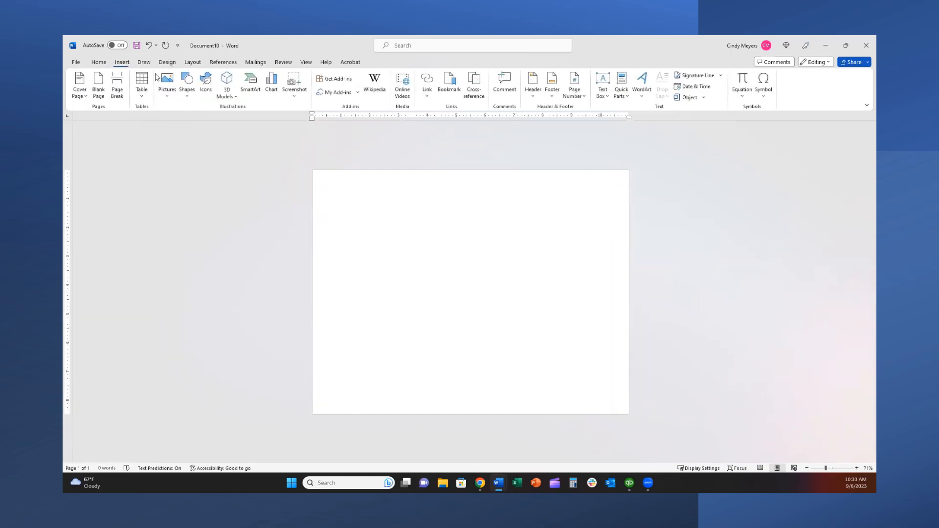
left_click(168, 95)
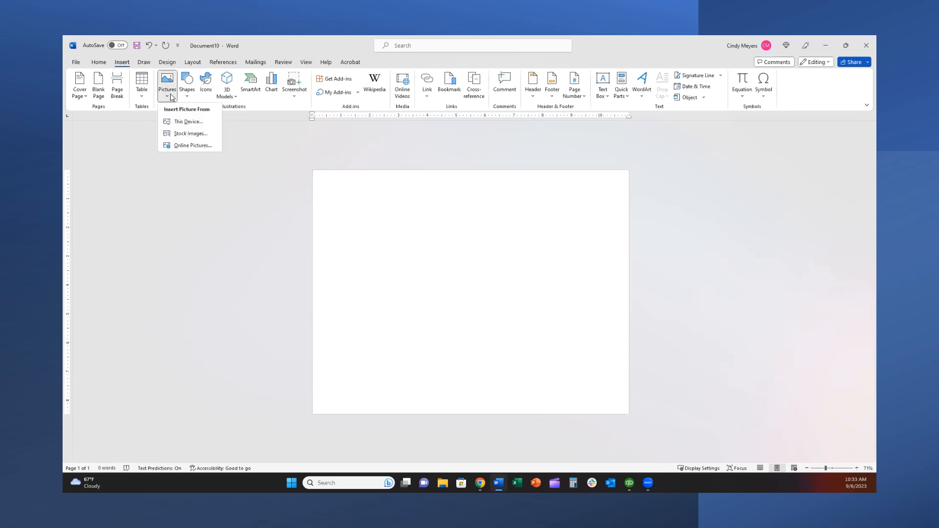
left_click(177, 122)
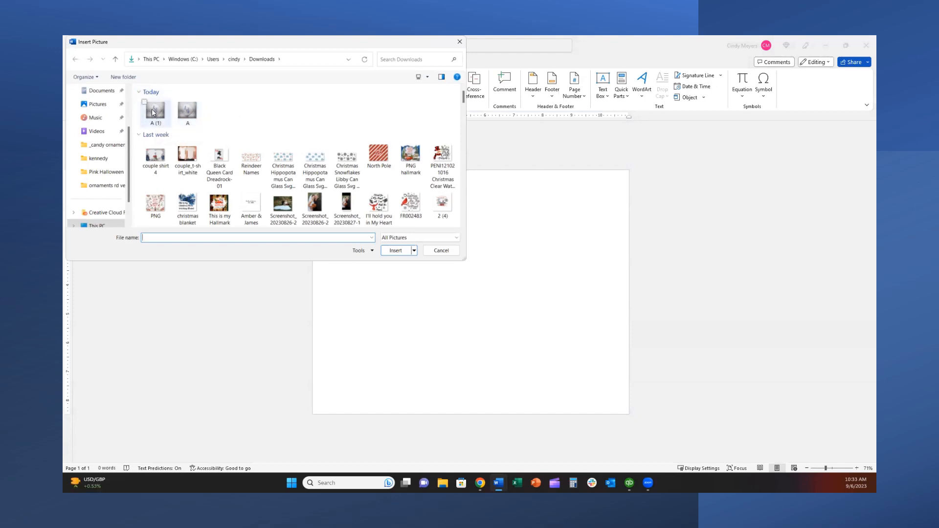
left_click(187, 116)
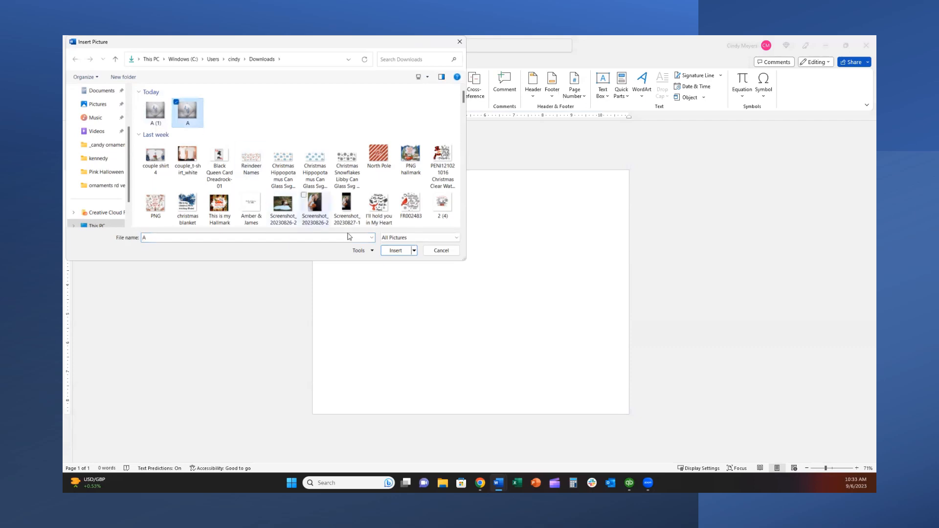
left_click(396, 250)
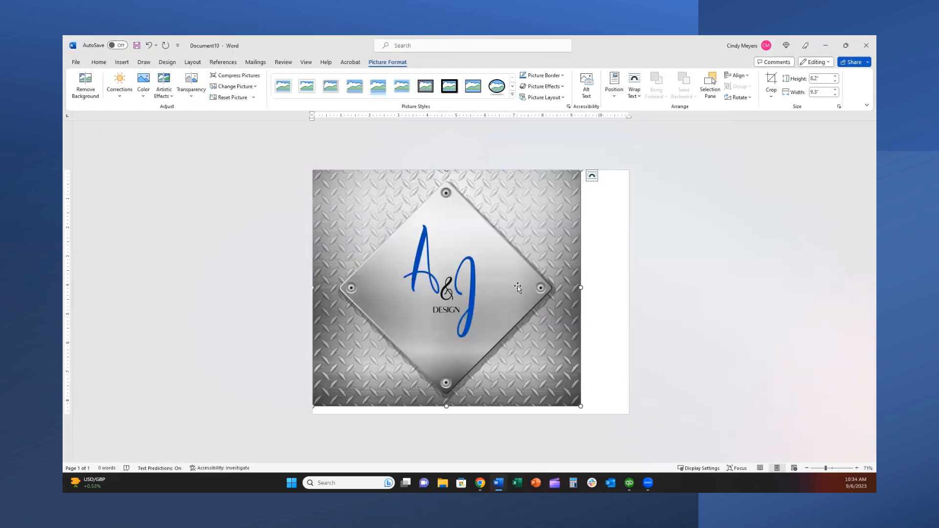
key("Delete")
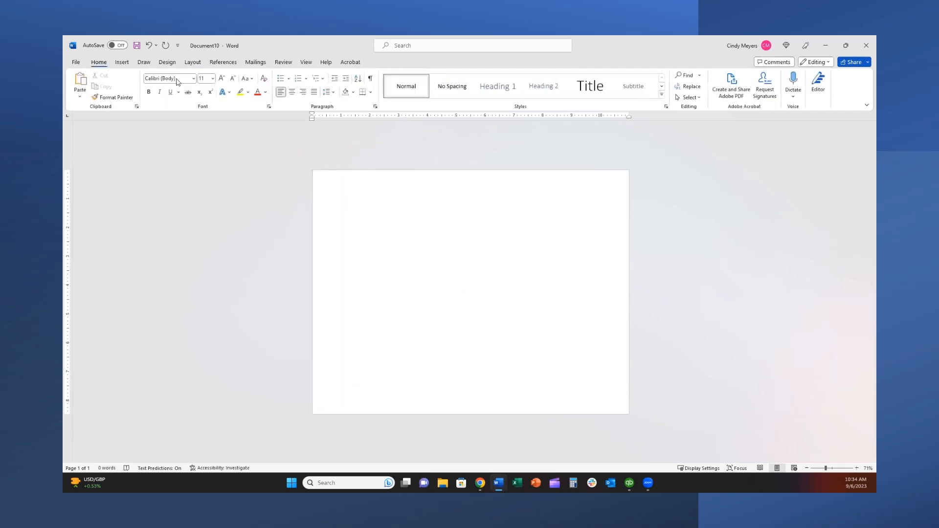
- Insert the picture A (1) from the Downloads folder for comparison, and delete it from the page
left_click(122, 64)
left_click(167, 84)
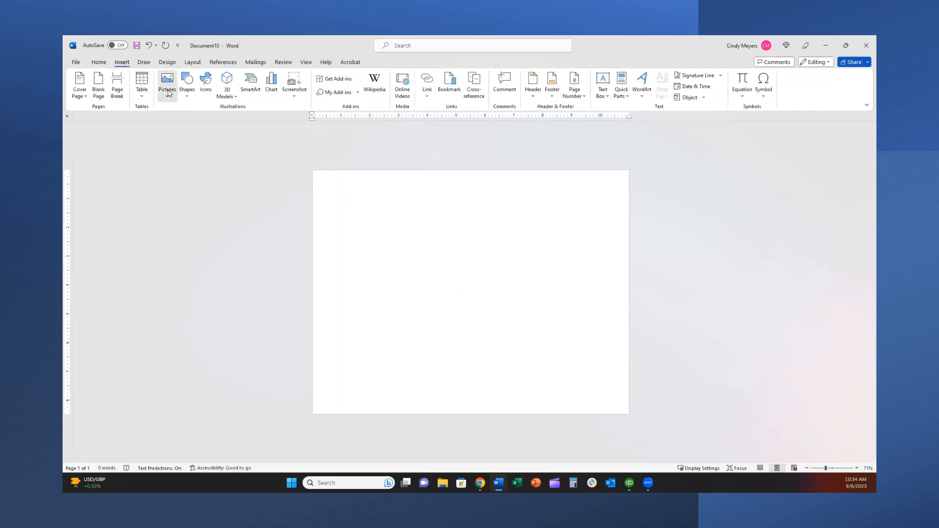
left_click(179, 120)
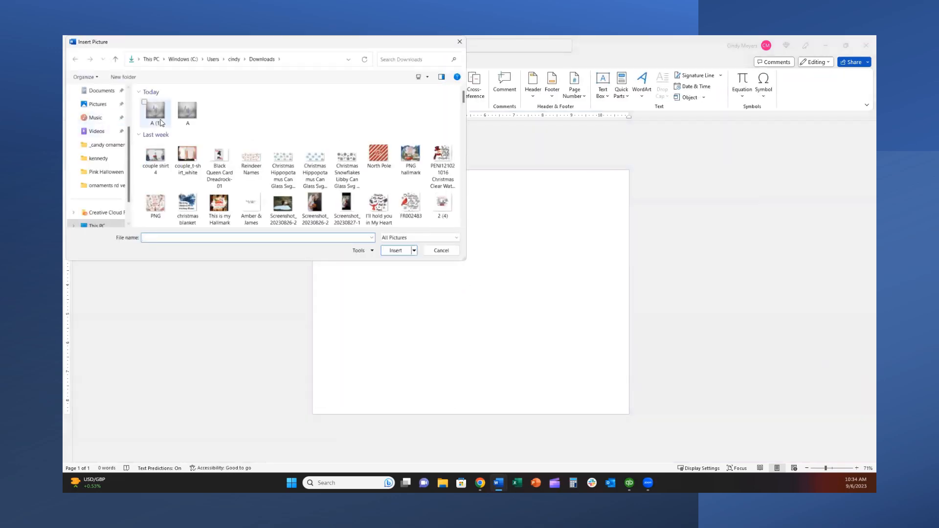
double_click(159, 116)
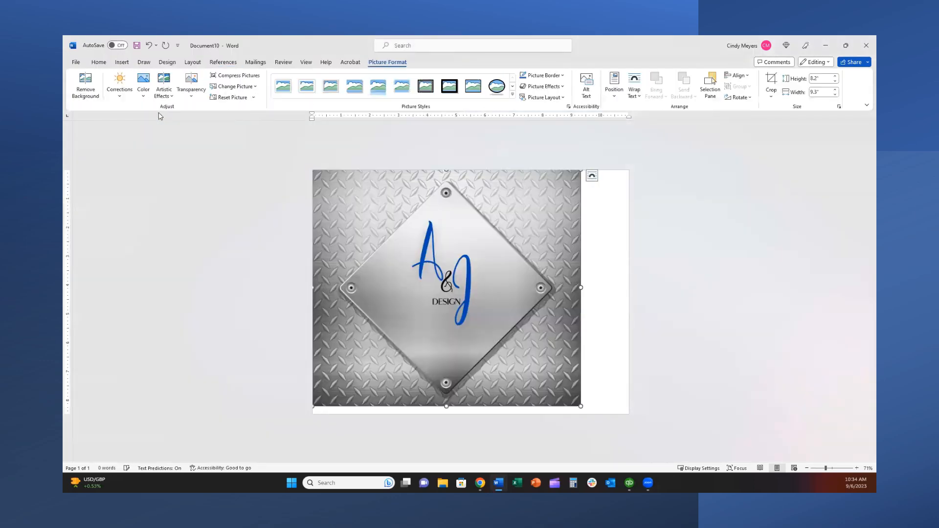
key("Delete")
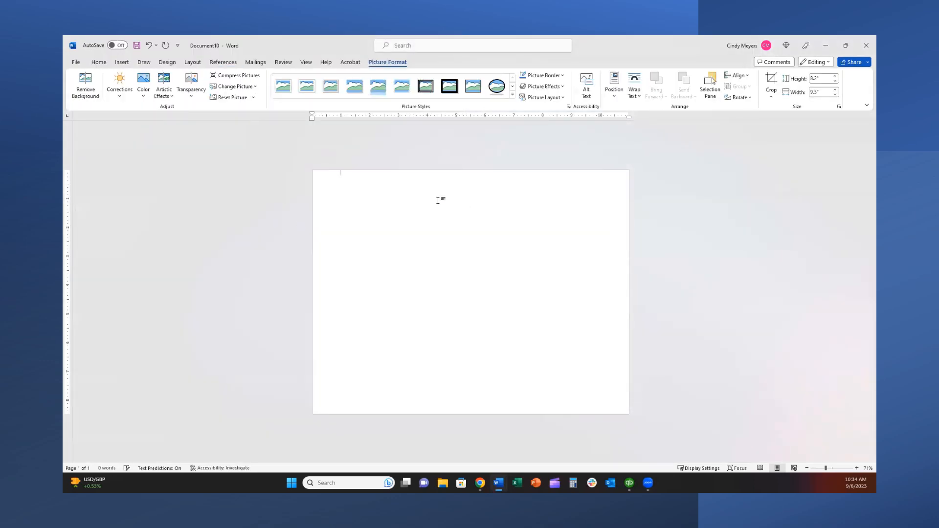
- Insert the picture A from the Downloads folder onto the empty landscape page
left_click(122, 62)
left_click(164, 88)
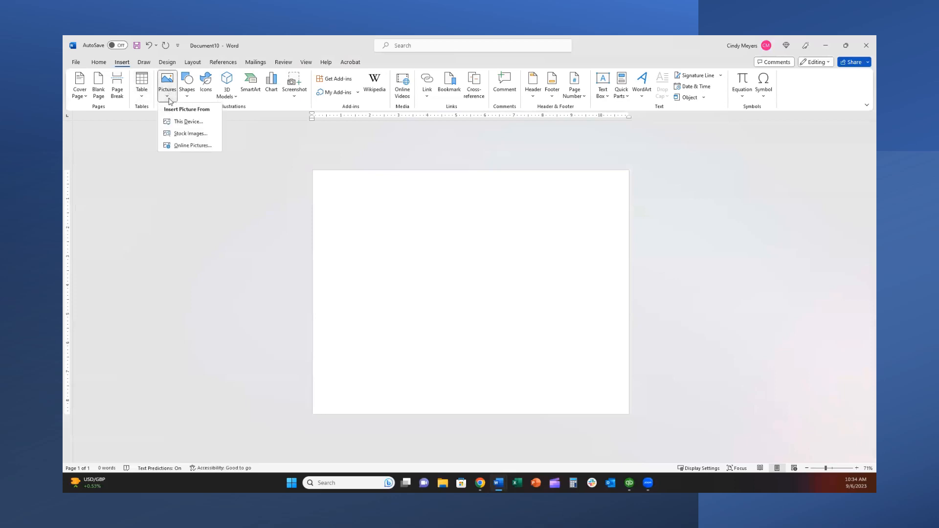
left_click(177, 120)
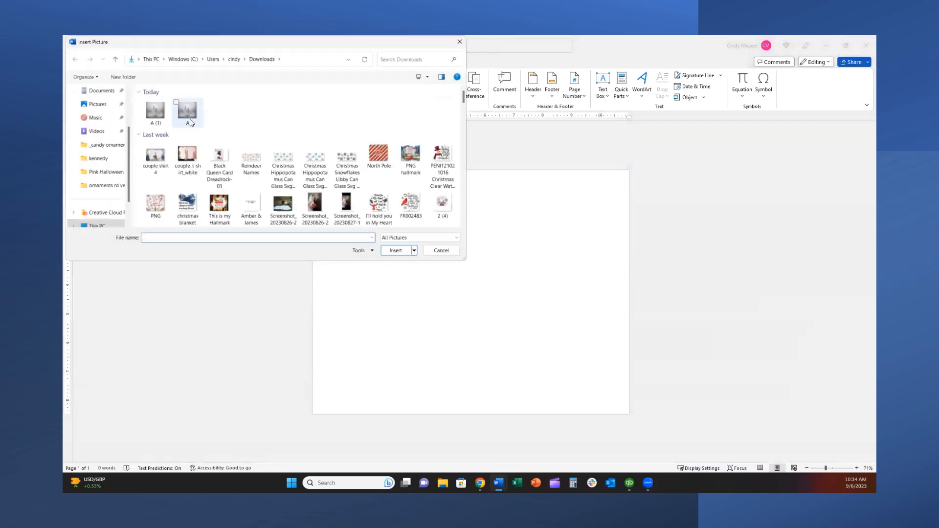
double_click(188, 122)
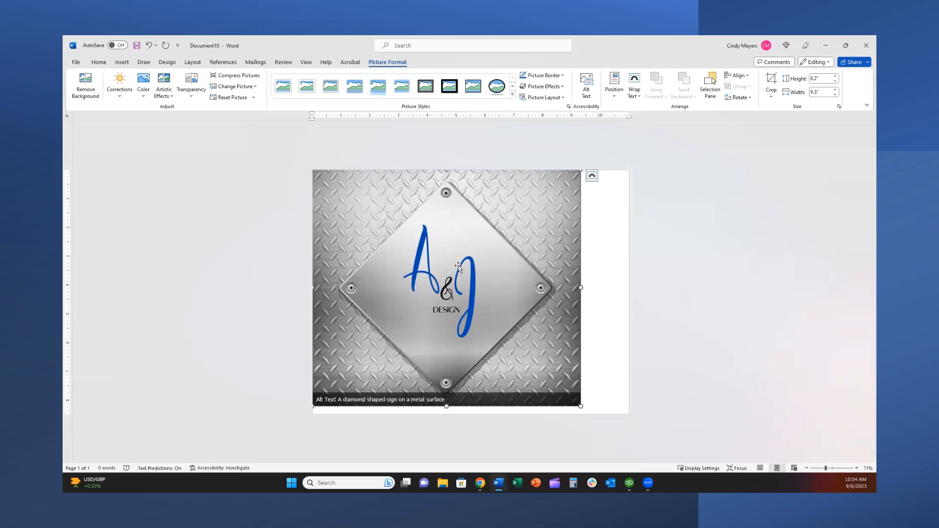
left_click(122, 62)
left_click(167, 84)
left_click(180, 122)
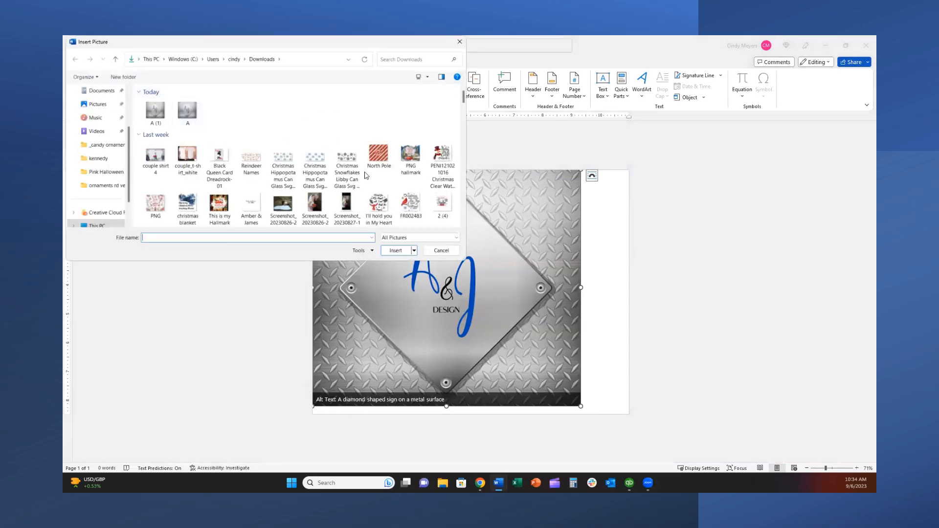
left_click(441, 250)
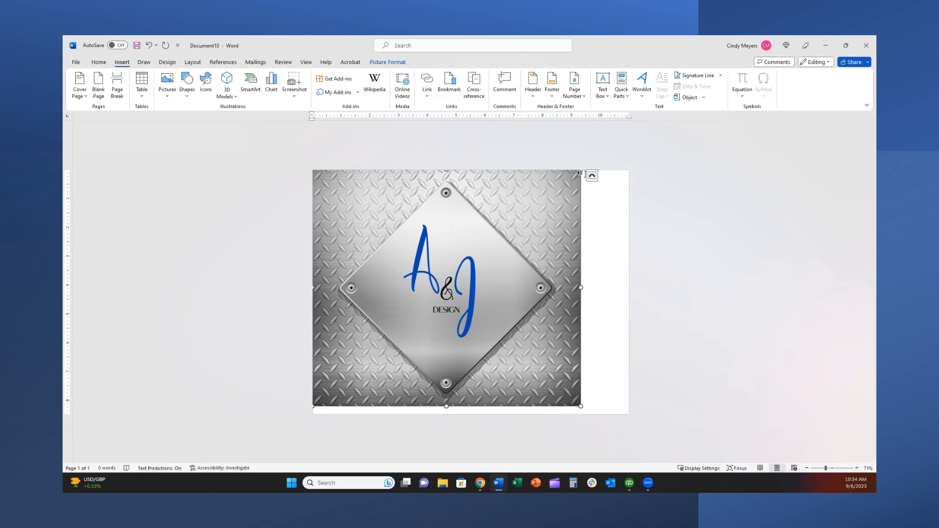
- Set the picture's text wrapping to Through and increase its height to 8.3 inches, keeping the proportions
left_click(592, 177)
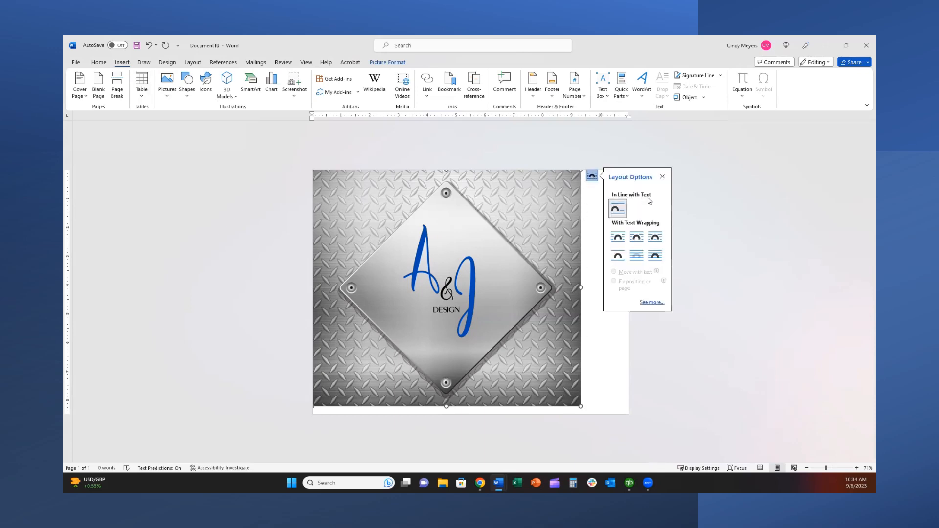
left_click(655, 239)
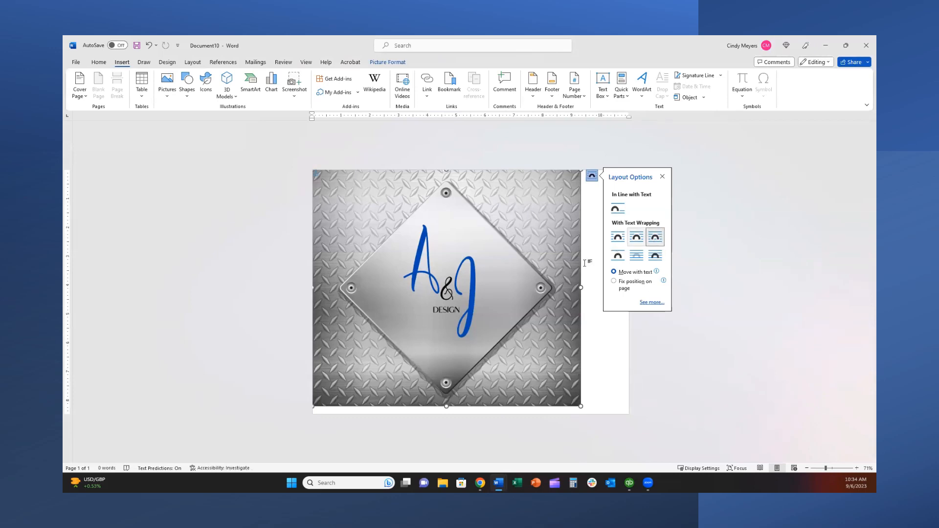
mouse_move(474, 281)
left_mouse_down()
mouse_move(492, 290)
mouse_move(493, 278)
mouse_move(474, 281)
left_mouse_up()
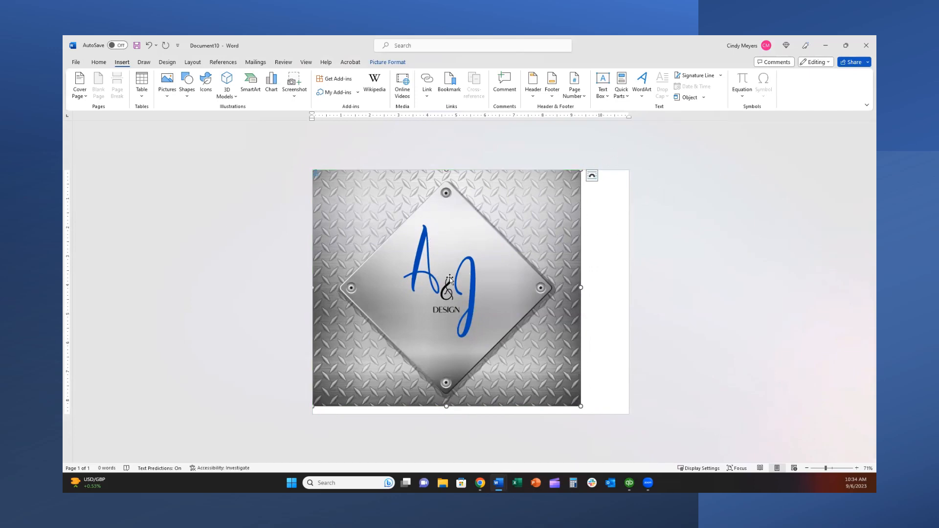
left_click(387, 62)
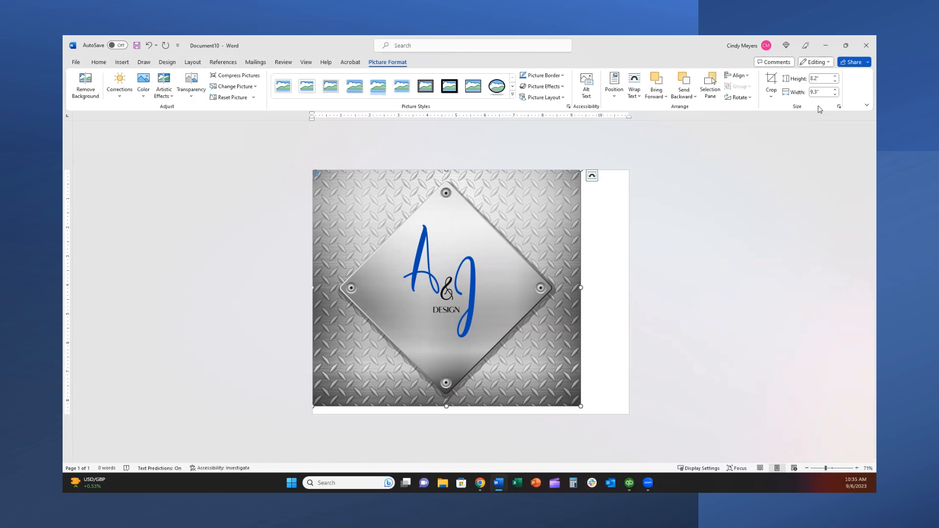
left_click(837, 77)
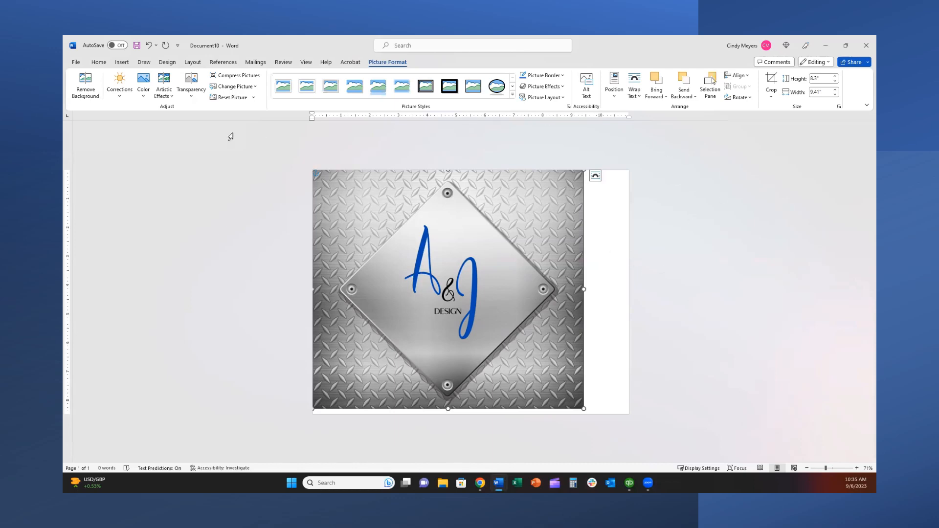
- Open the EPSON ET-2760 print properties and set the paper type to Premium Presentation Paper Matte with High quality
left_click(75, 63)
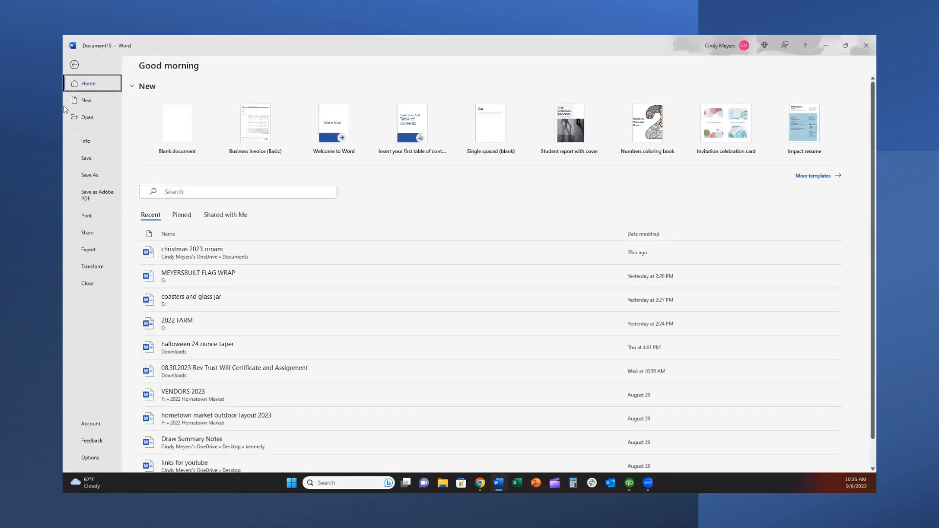
left_click(87, 217)
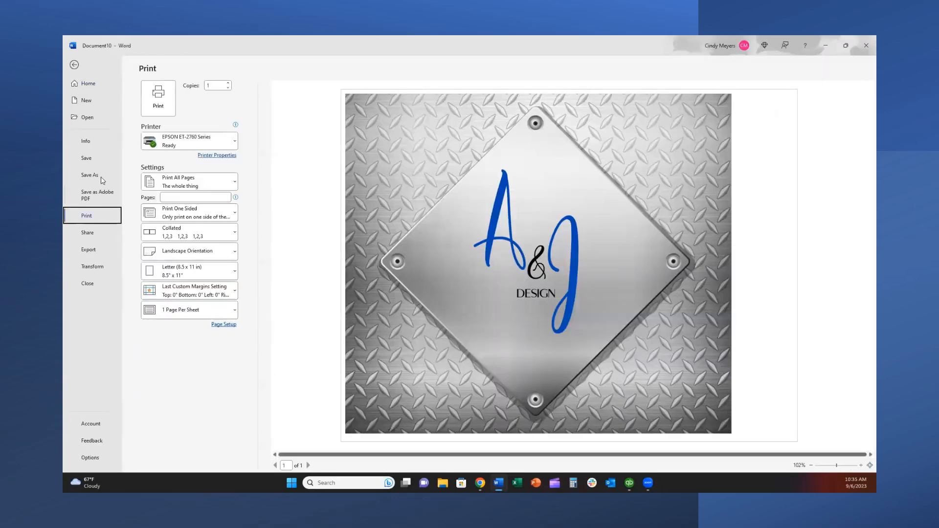
mouse_move(175, 143)
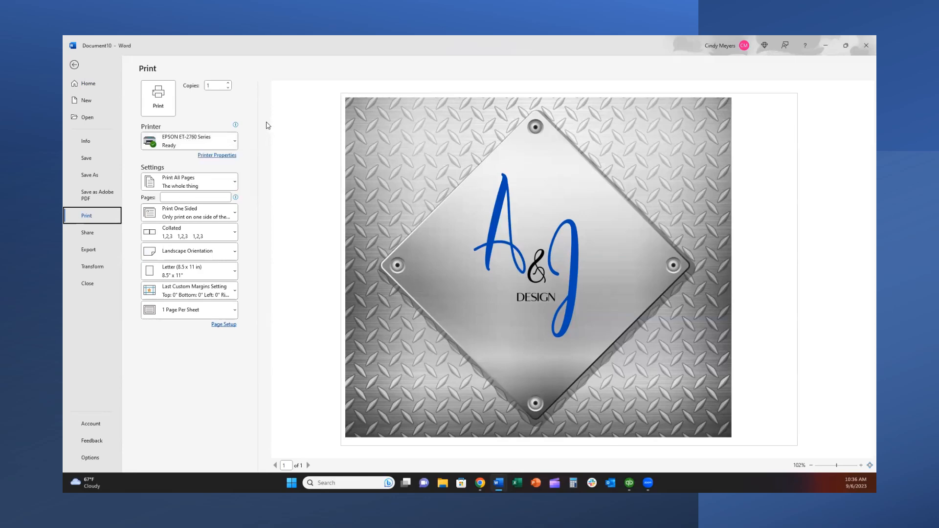
left_click(213, 156)
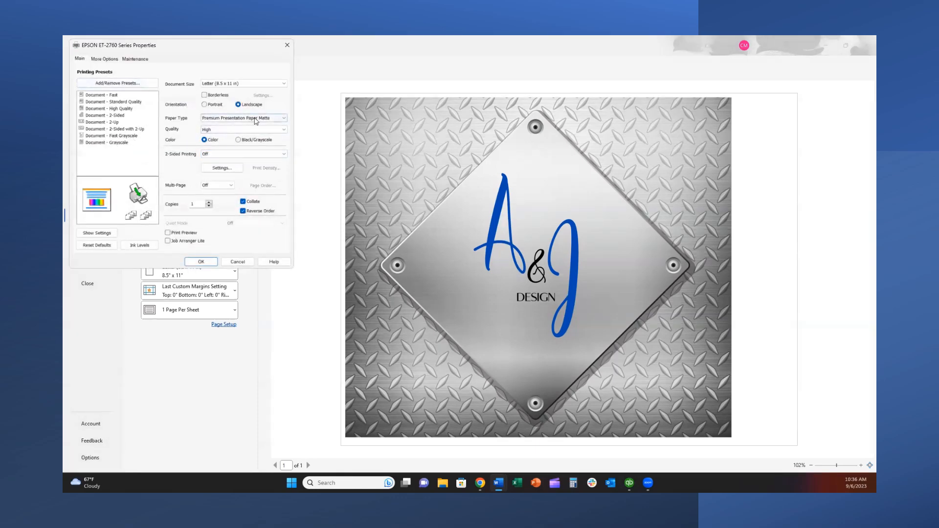
left_click(284, 120)
left_click(252, 165)
left_click(234, 131)
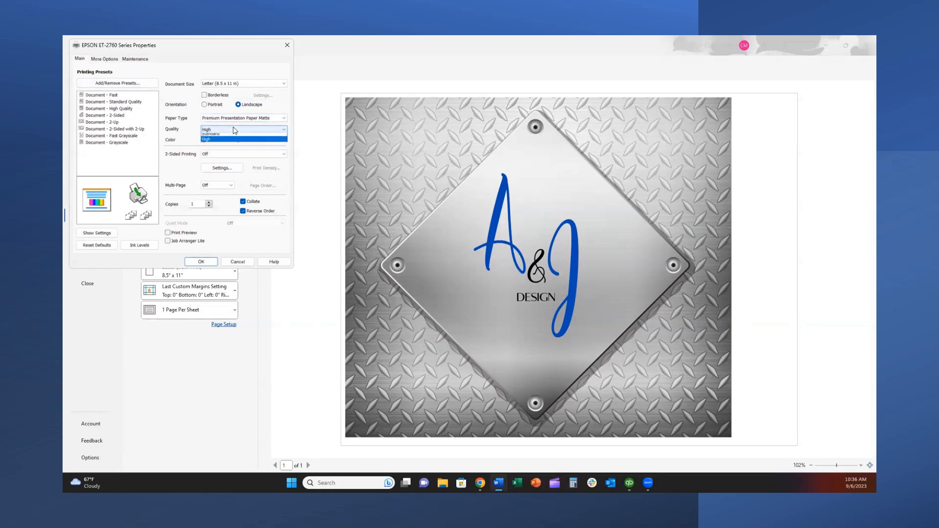
left_click(233, 130)
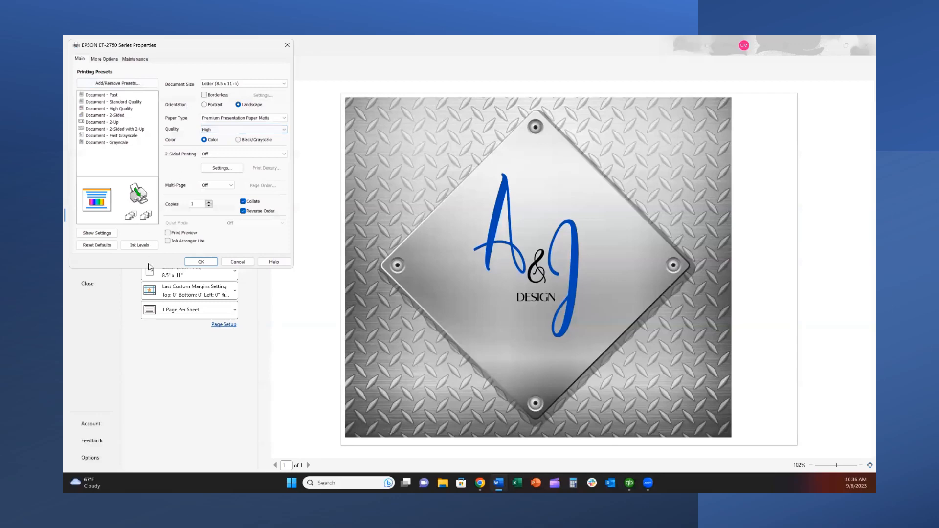
- Set the printer's image options to Emphasize More for text, with Emphasize Thin Lines enabled
left_click(107, 60)
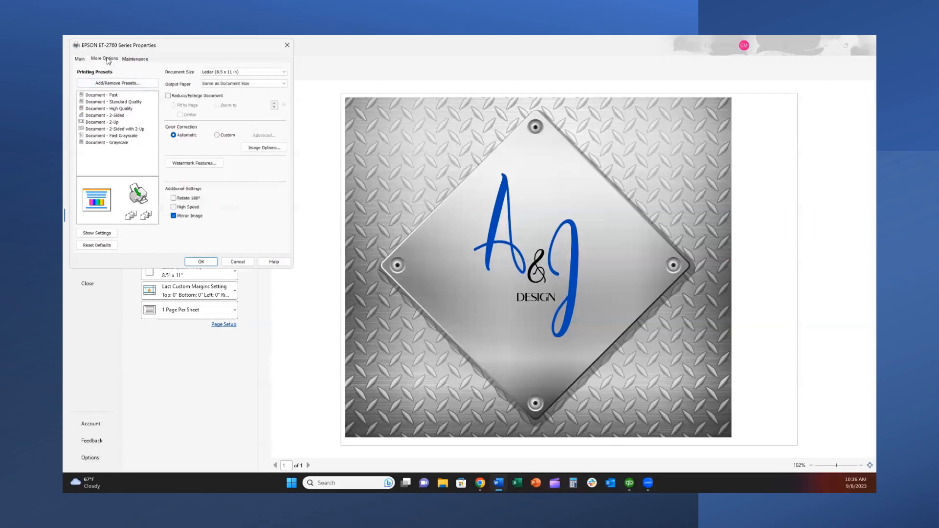
left_click(254, 149)
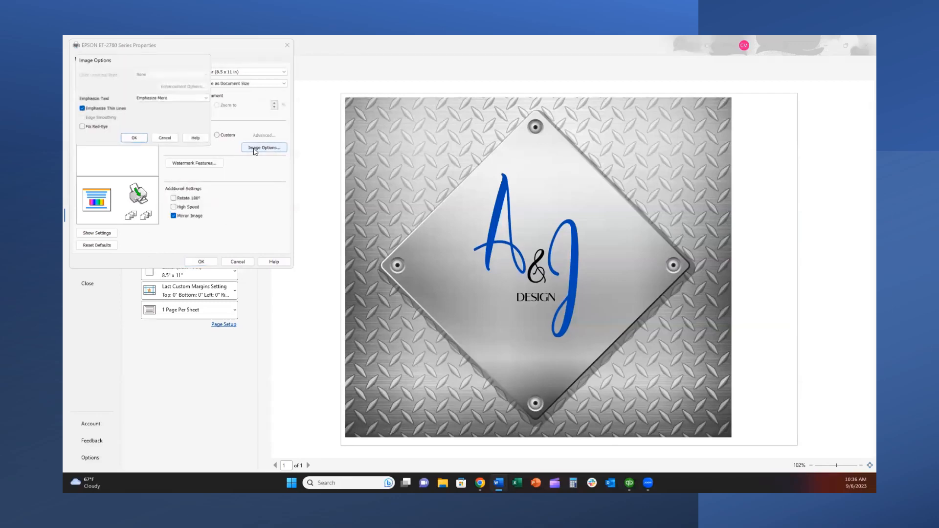
left_click(182, 99)
left_click(182, 98)
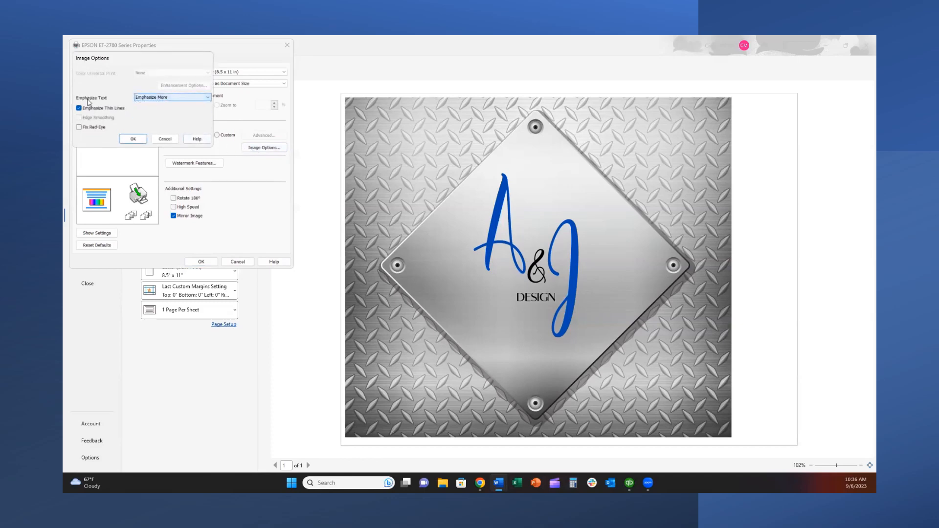
left_click(133, 140)
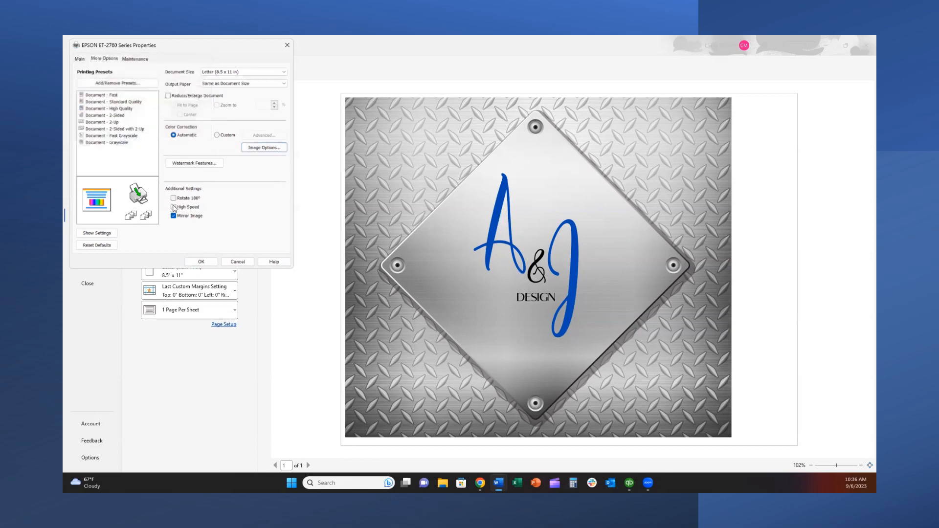
- Accept the print properties with High Speed off and Mirror Image on
left_click(174, 206)
left_click(173, 217)
left_click(201, 262)
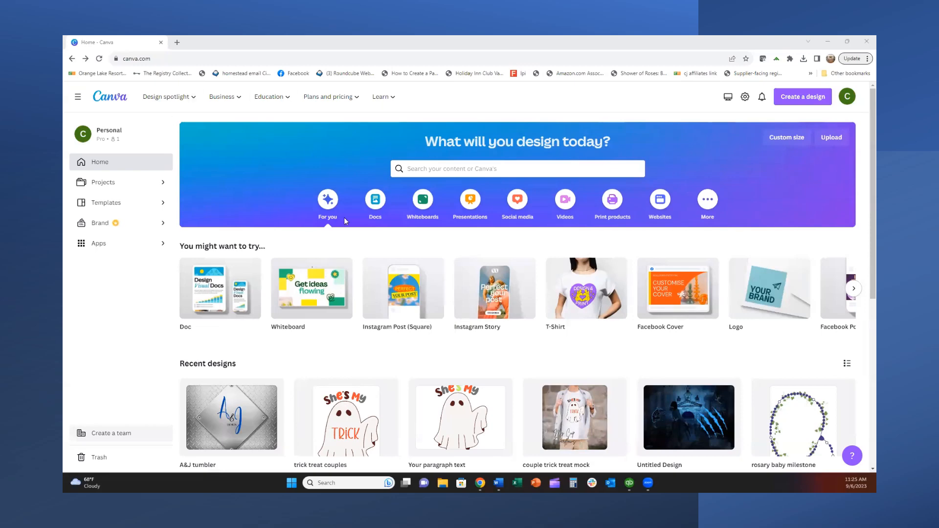
- In Canva, create a square Instagram Post design and upload the picture A from the Downloads folder
left_click(400, 305)
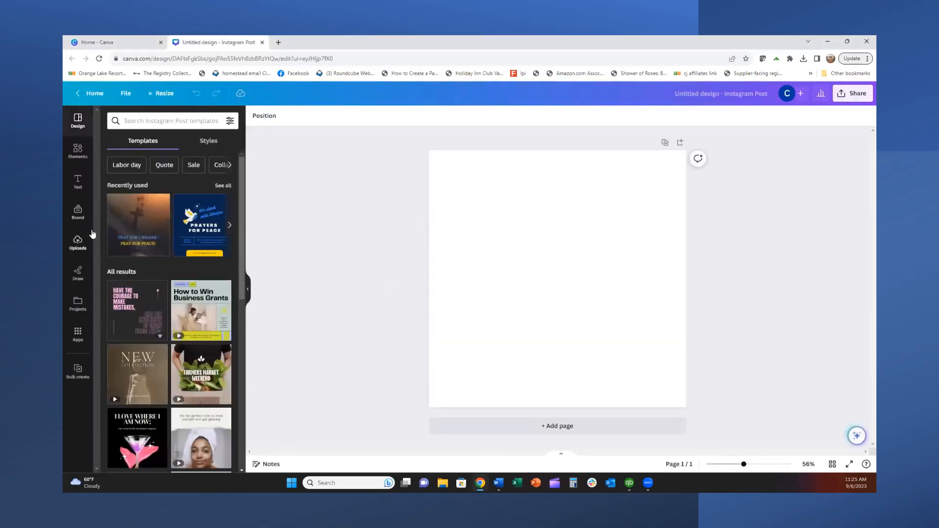
left_click(76, 245)
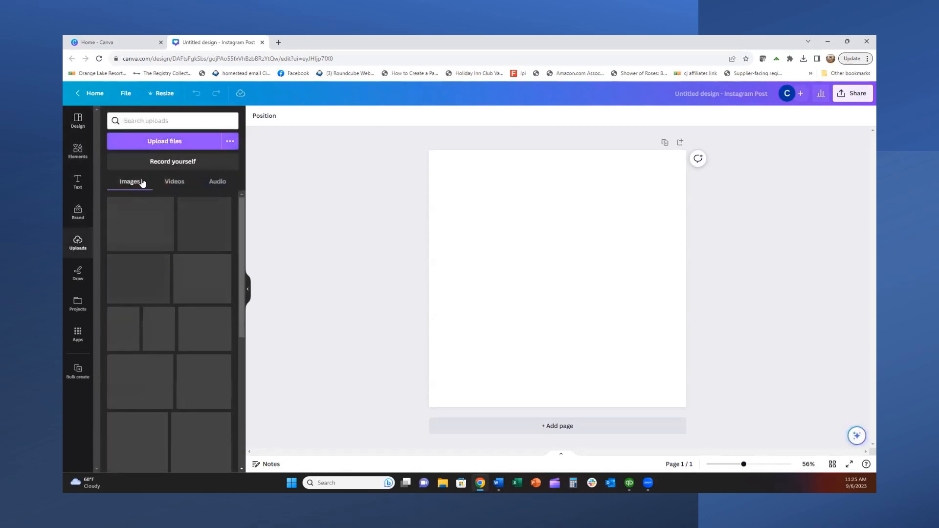
left_click(159, 146)
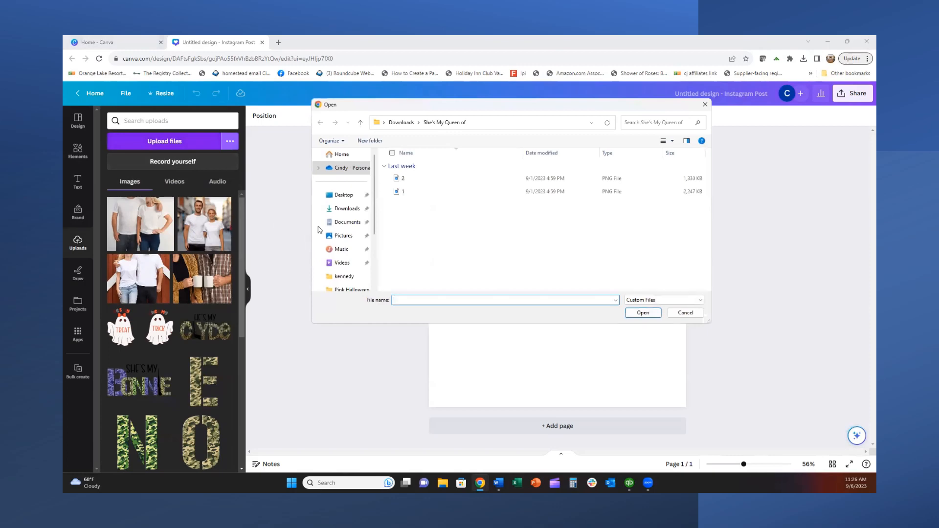
left_click(370, 205)
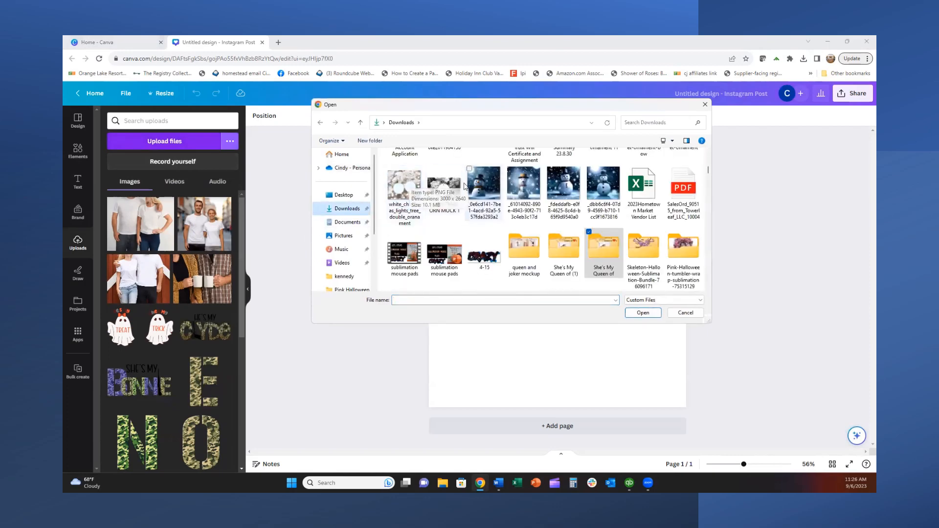
left_click(406, 190)
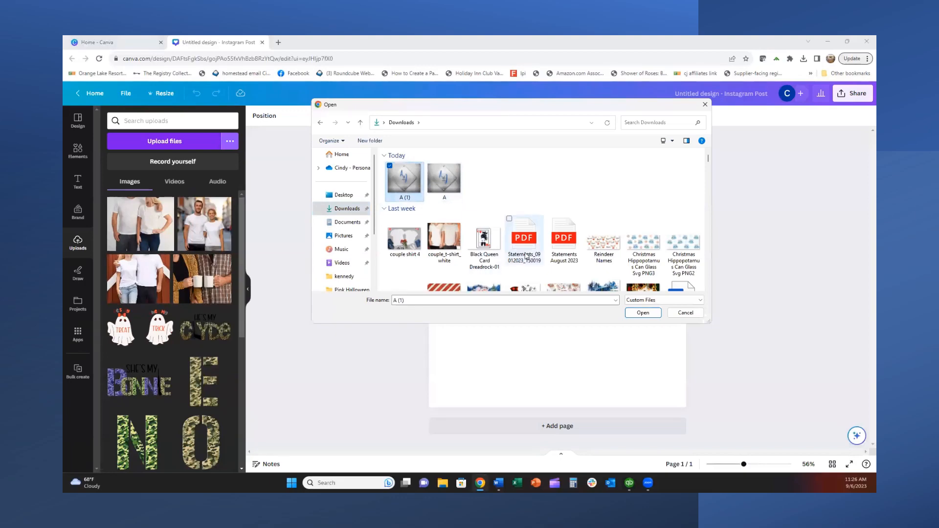
left_click(447, 189)
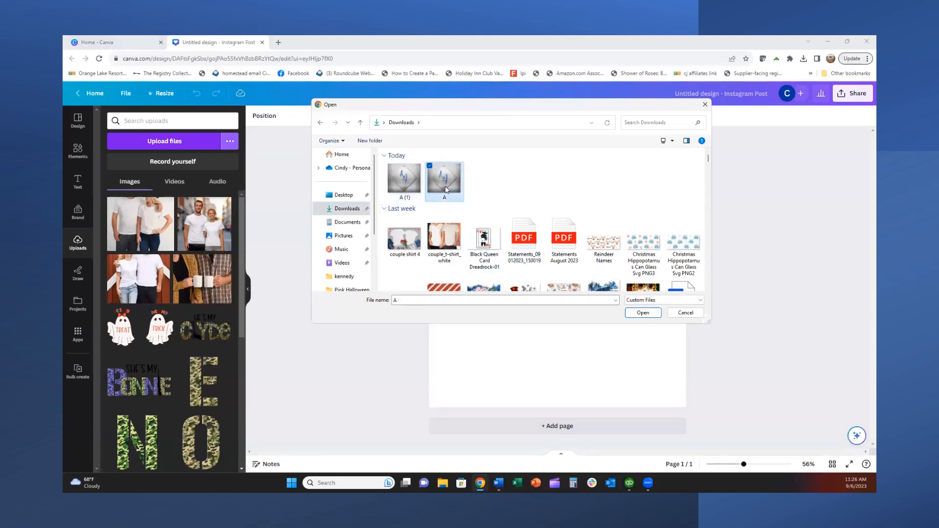
left_click(641, 313)
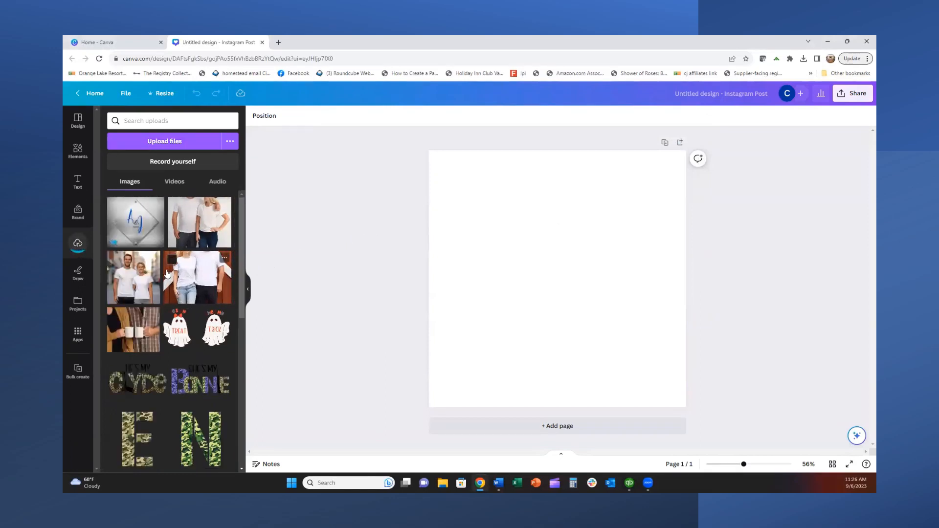
- Search the uploads for "mock", add the autumn mockup with three white tumblers, and enlarge it to cover the whole page
left_click(138, 123)
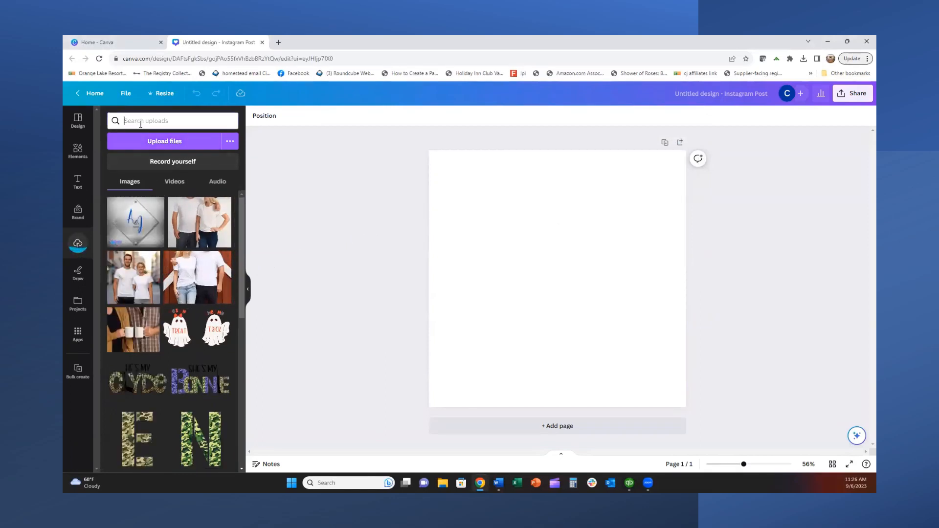
type("mockup")
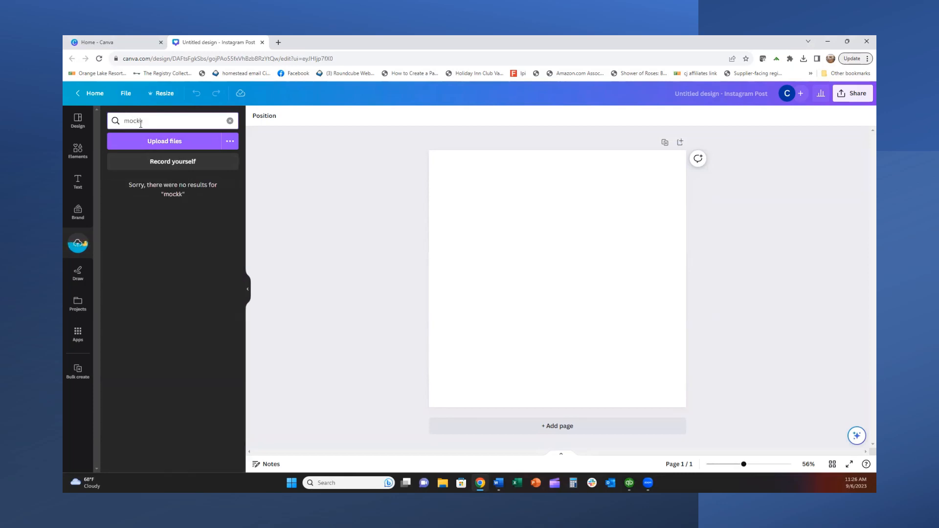
key("BackSpace")
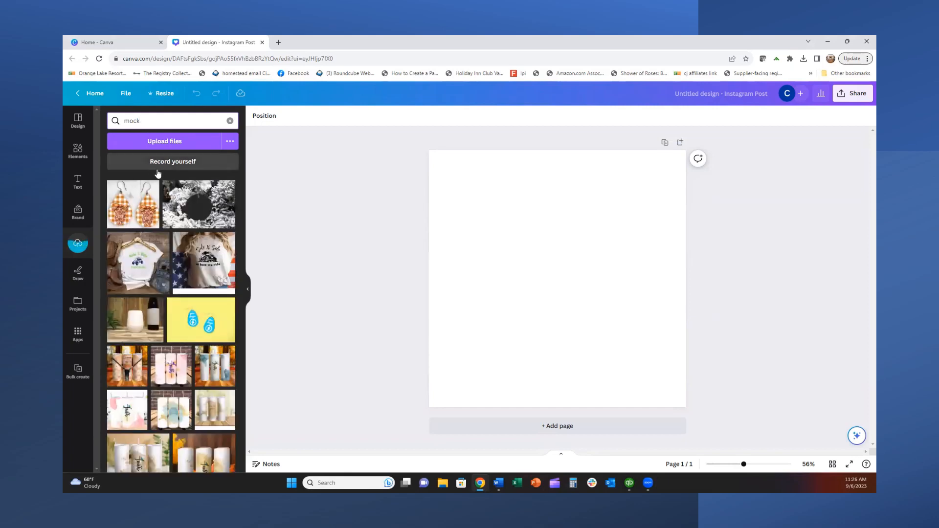
scroll(153, 272, "down", 3)
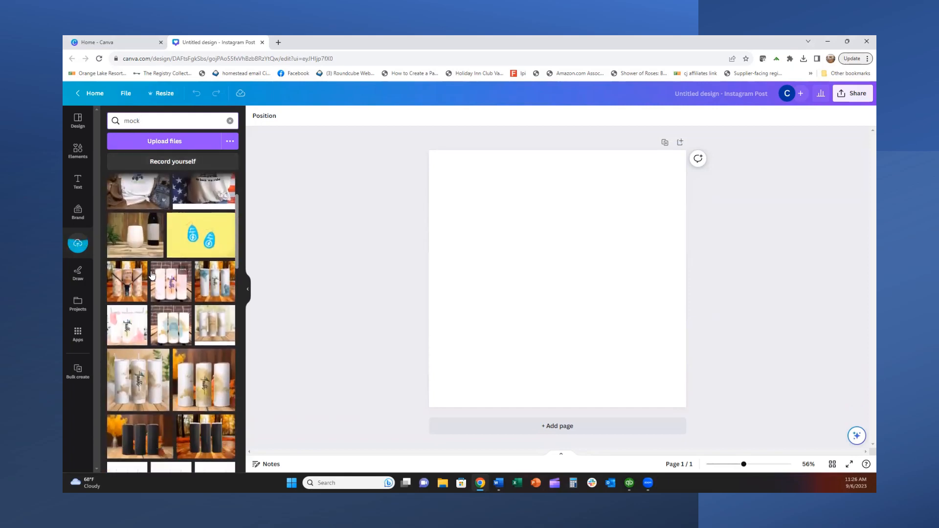
scroll(153, 275, "down", 2)
scroll(153, 276, "down", 2)
left_click(207, 277)
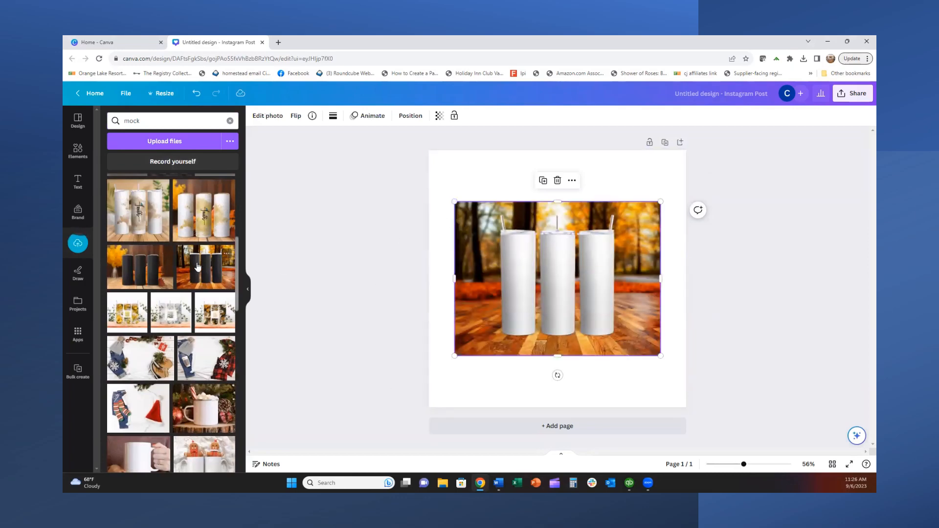
left_click_drag(452, 197, 386, 150)
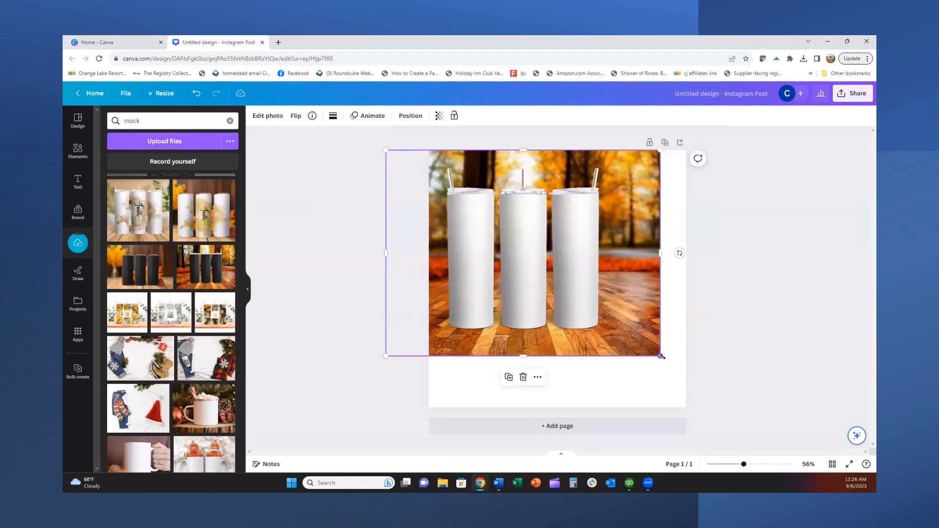
left_click_drag(661, 356, 720, 424)
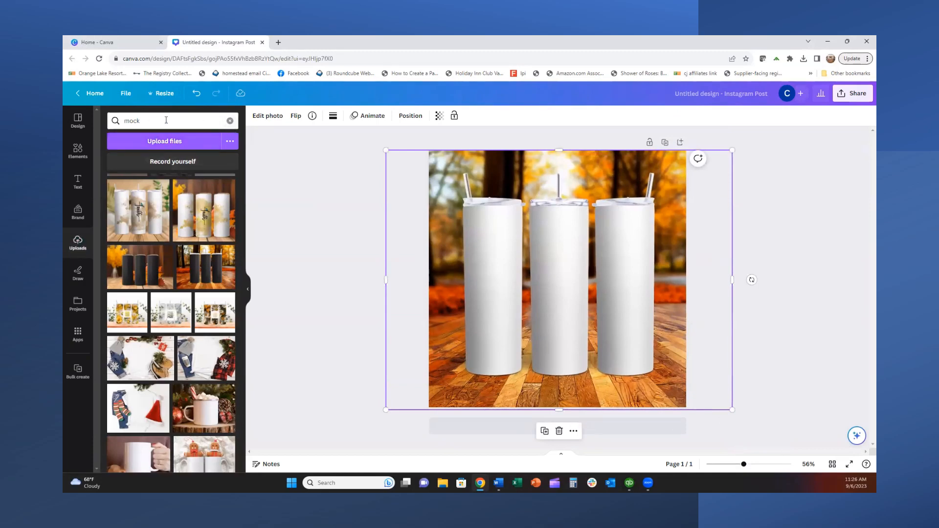
- Place the uploaded A & J Design graphic over the three tumblers and send it to the back, behind the mockup
left_click(230, 121)
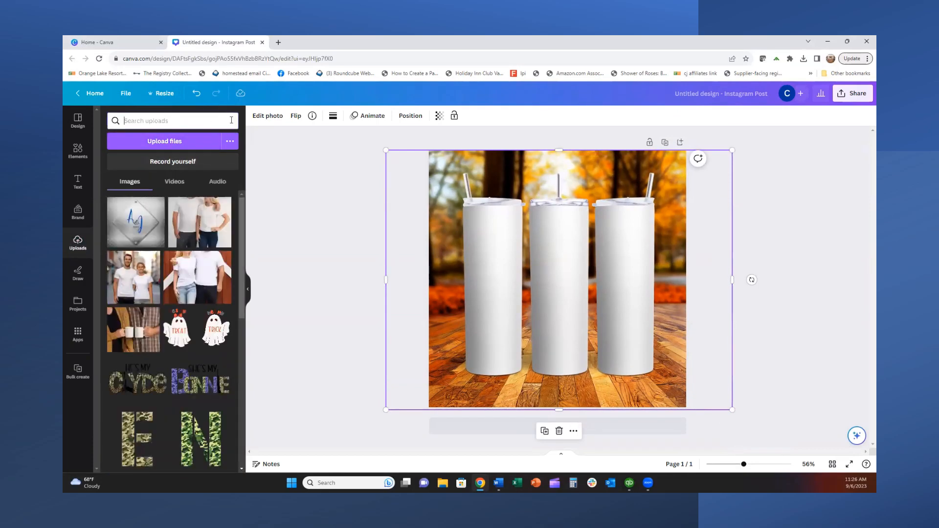
left_click(132, 235)
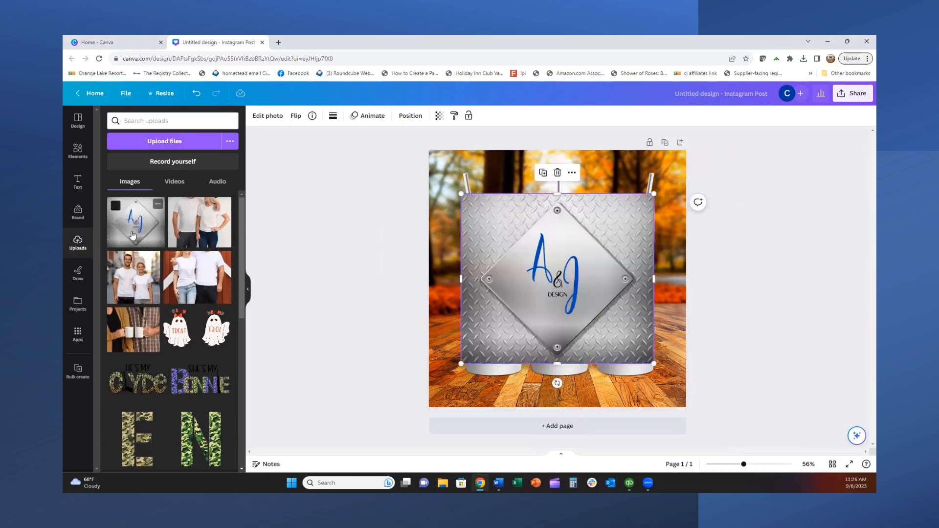
left_click_drag(502, 274, 502, 286)
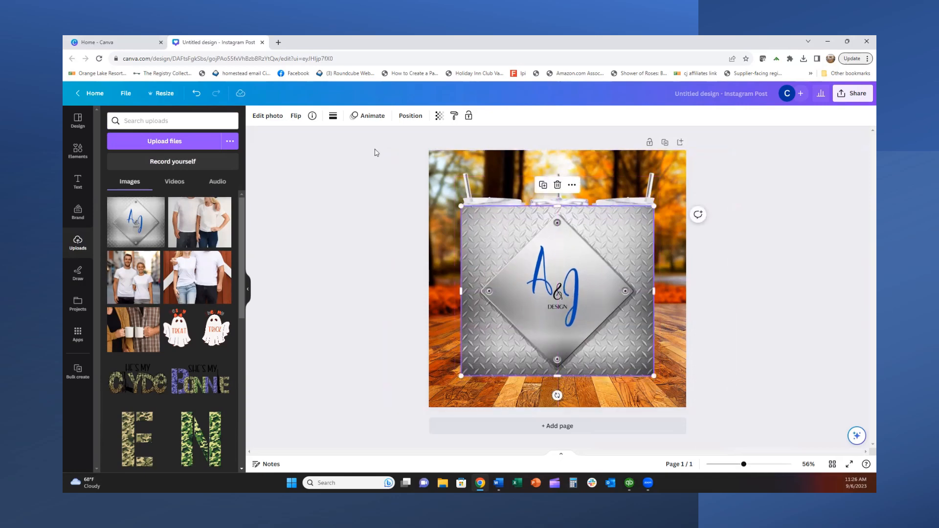
left_click(409, 119)
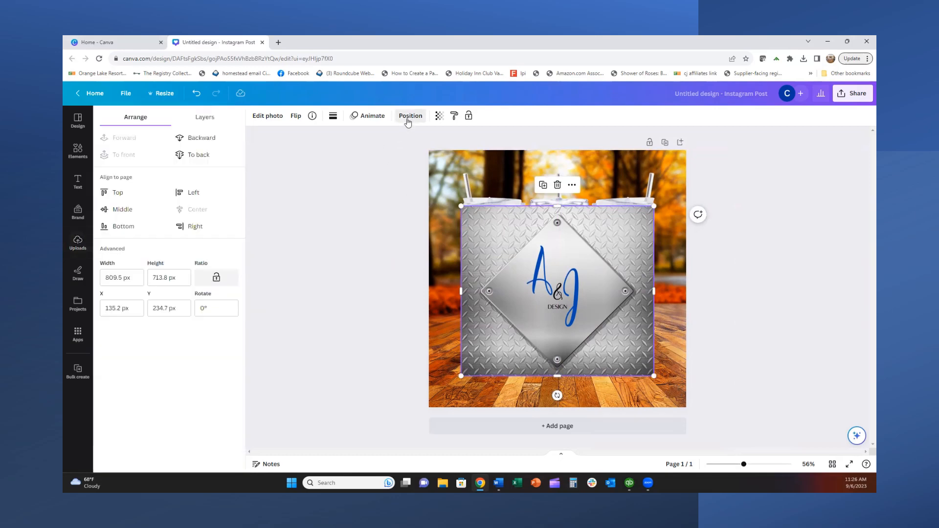
left_click(199, 154)
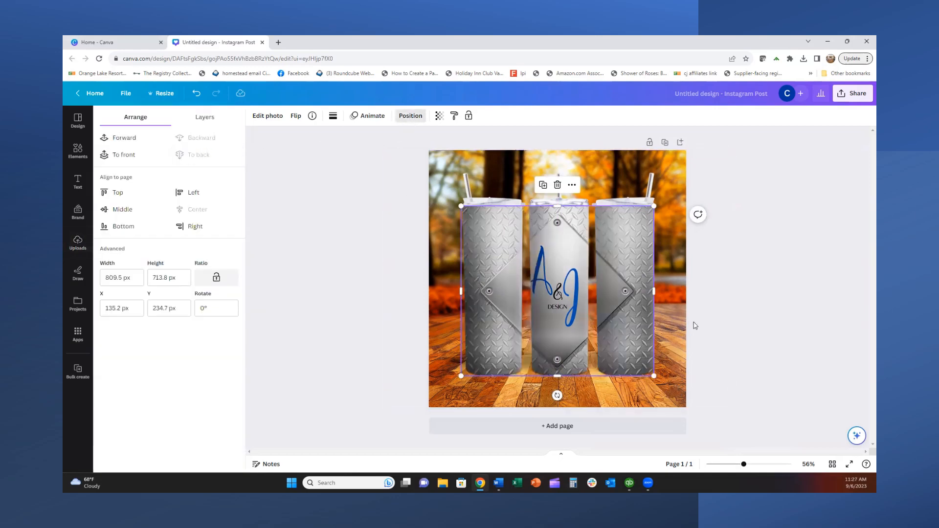
left_click(706, 297)
left_click(765, 321)
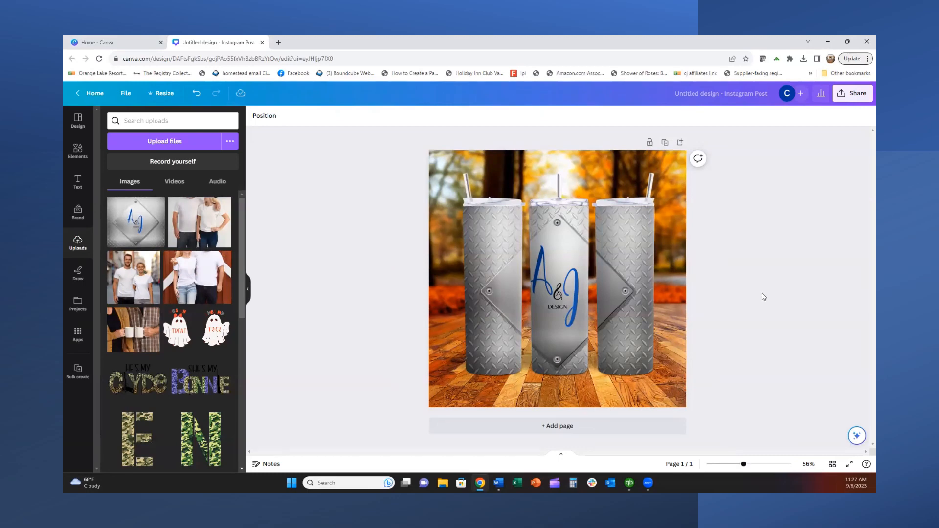
- Download the tumbler mockup design as a PNG at 1,080 × 1,080 px
left_click(852, 94)
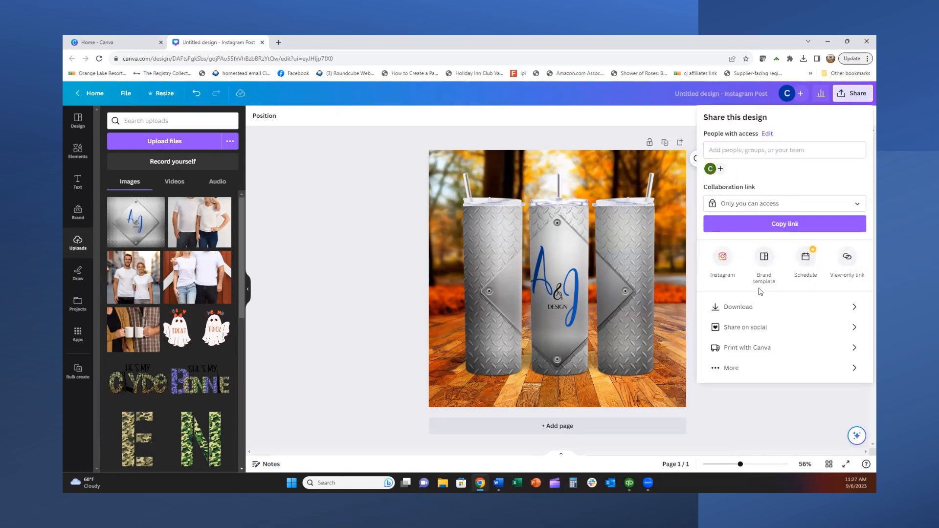
left_click(739, 308)
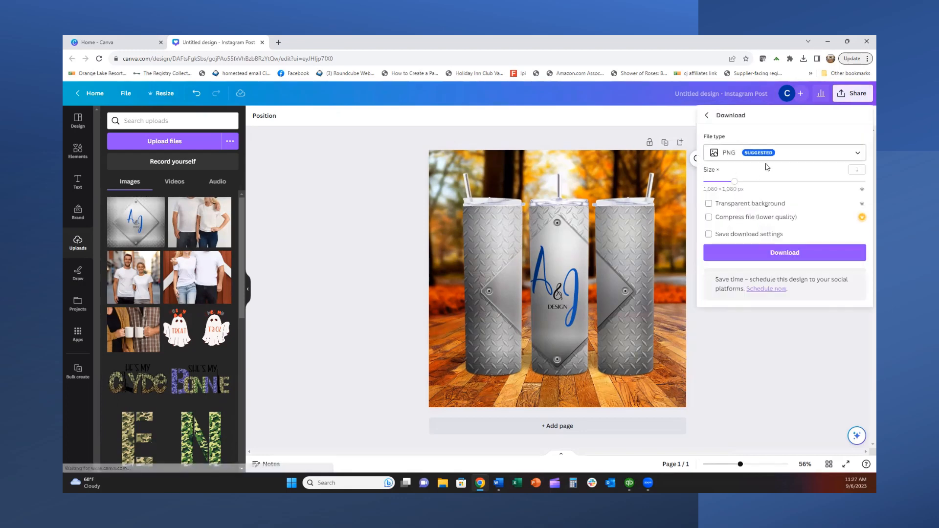
left_click(775, 254)
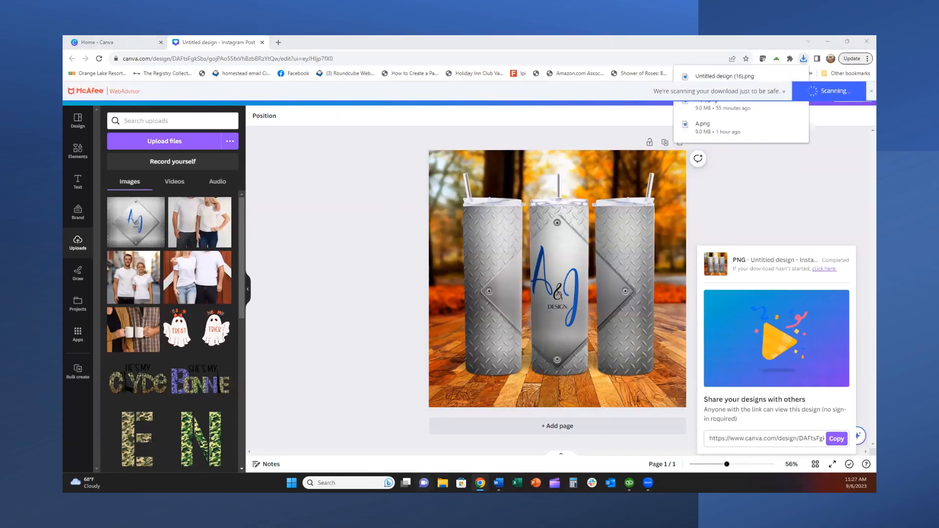
- Open the downloaded mockup image Untitled design (16) from the Downloads folder in File Explorer
left_click(442, 483)
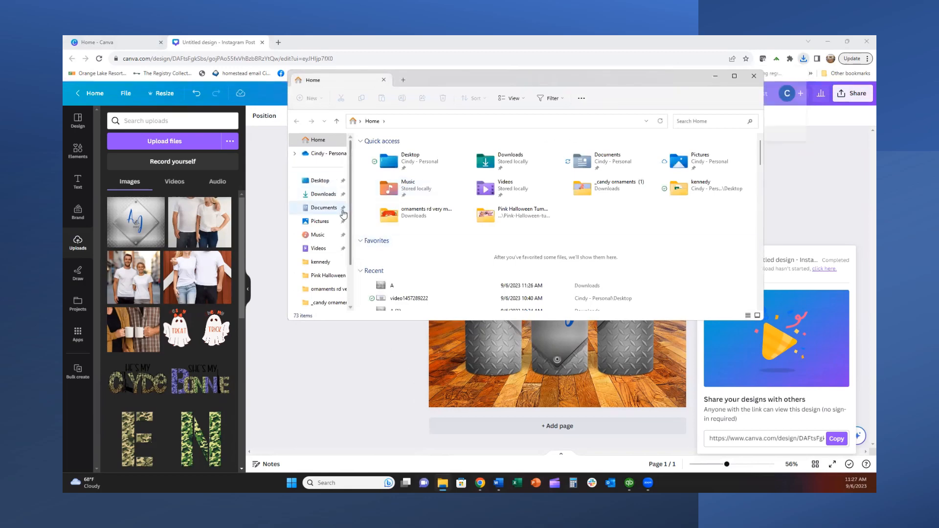
left_click(331, 196)
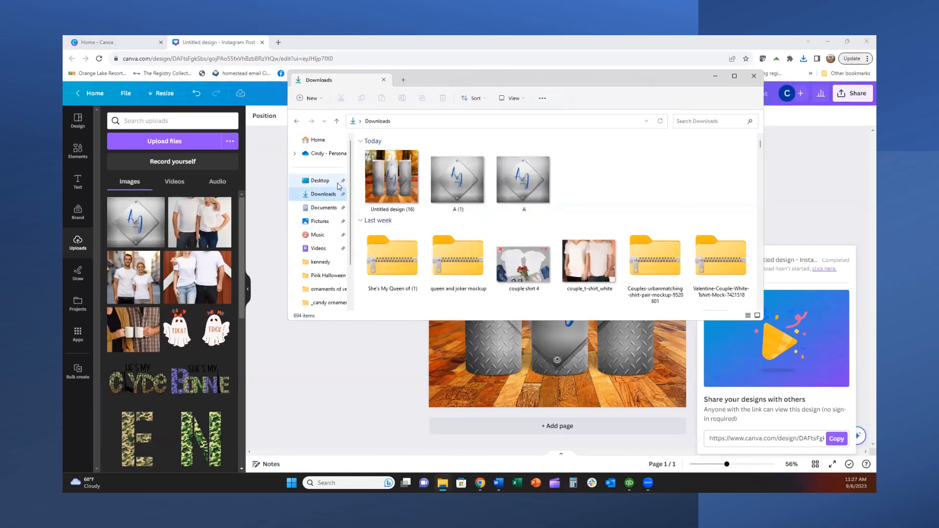
left_click(380, 178)
double_click(380, 177)
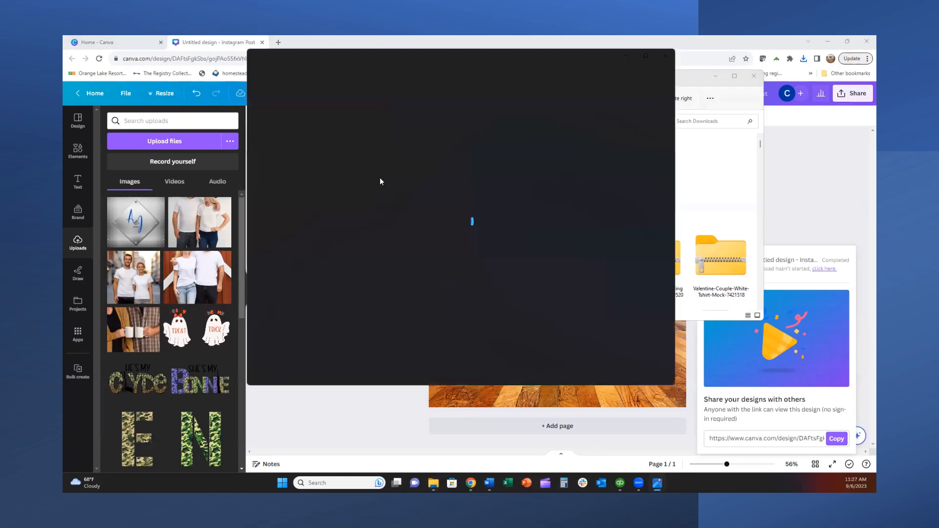